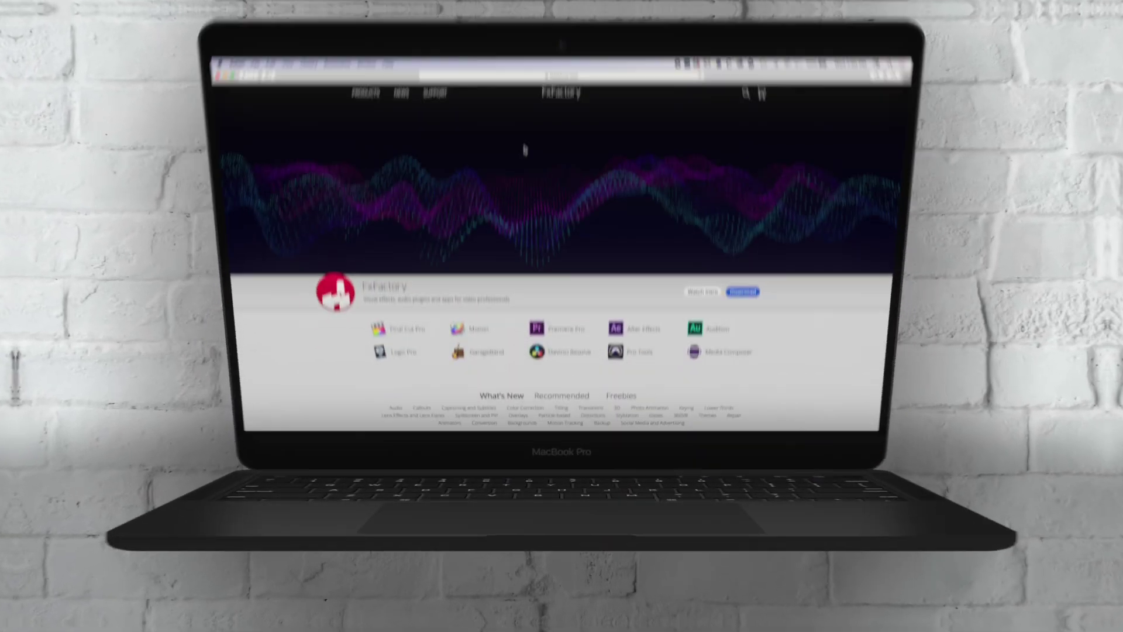
- Browse the plugins offered on the FxFactory store page
left_click(406, 317)
scroll(406, 320, "down", 3)
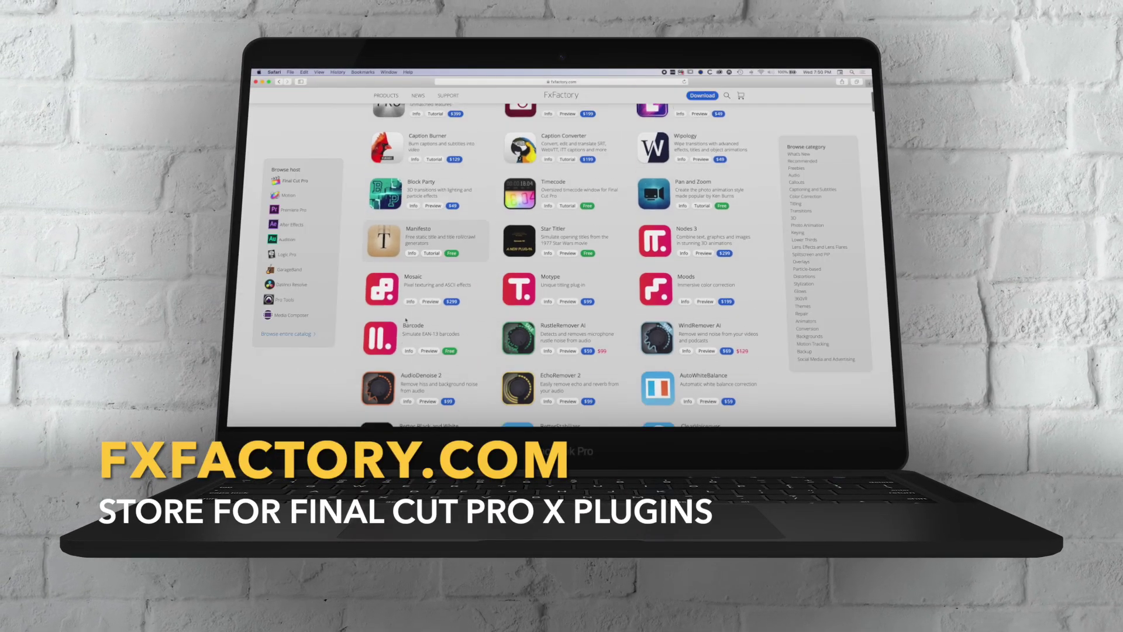
scroll(405, 320, "down", 5)
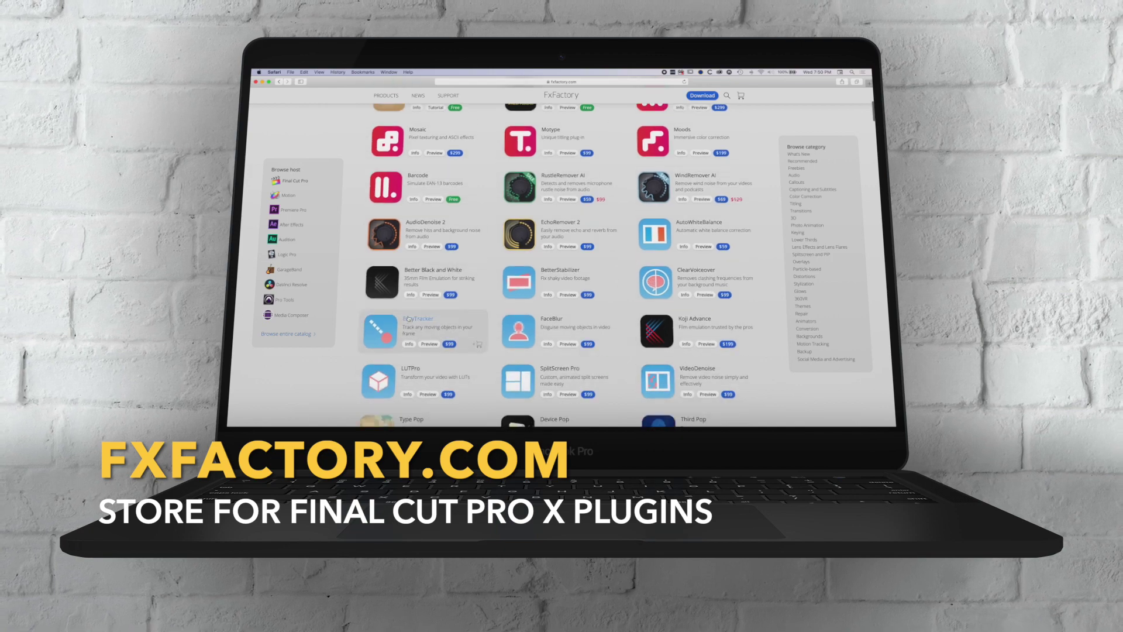
left_click(701, 271)
scroll(700, 271, "down", 3)
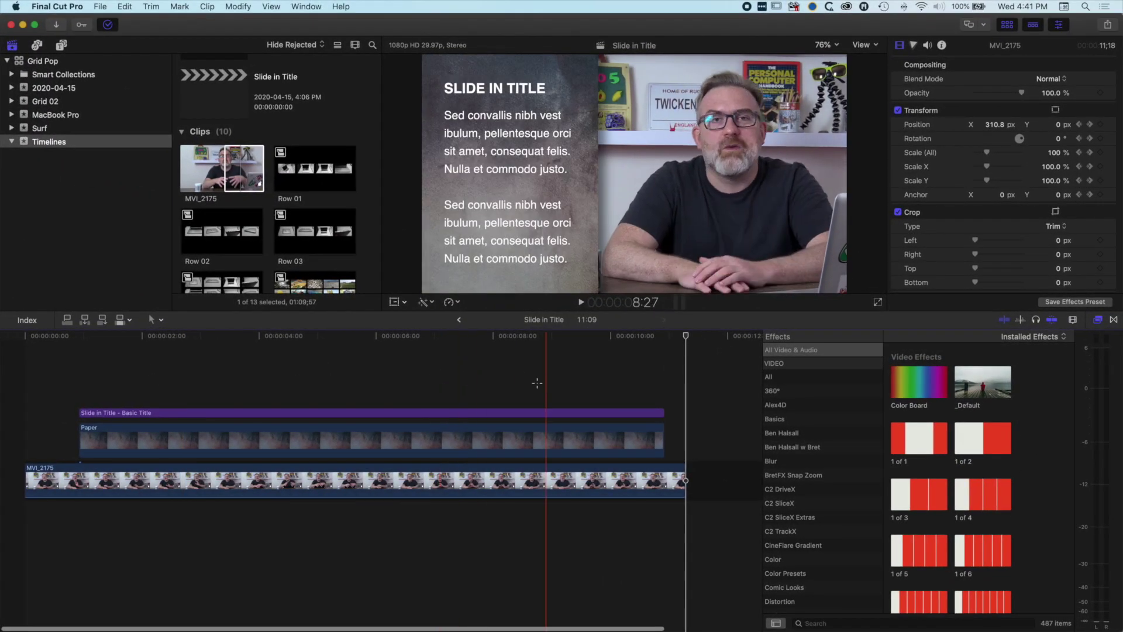
- In Final Cut Pro, clear all clips from the Slide in Title timeline and place the MVI_2175 clip at its start
left_click_drag(549, 374, 291, 525)
key("Delete")
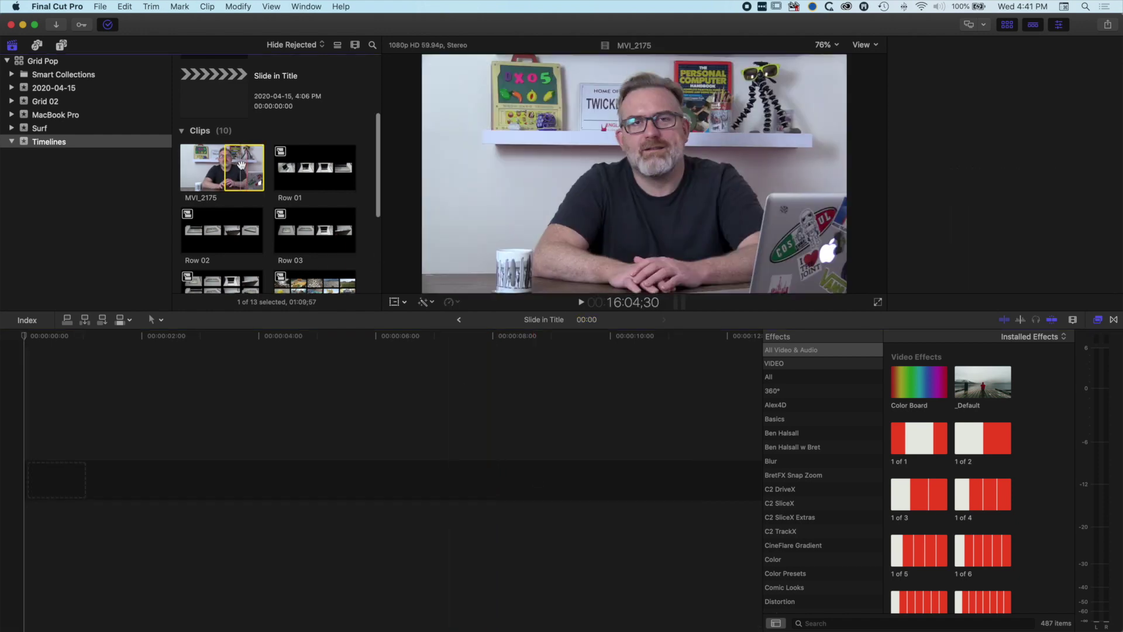
left_click(238, 164)
left_click_drag(238, 164, 120, 513)
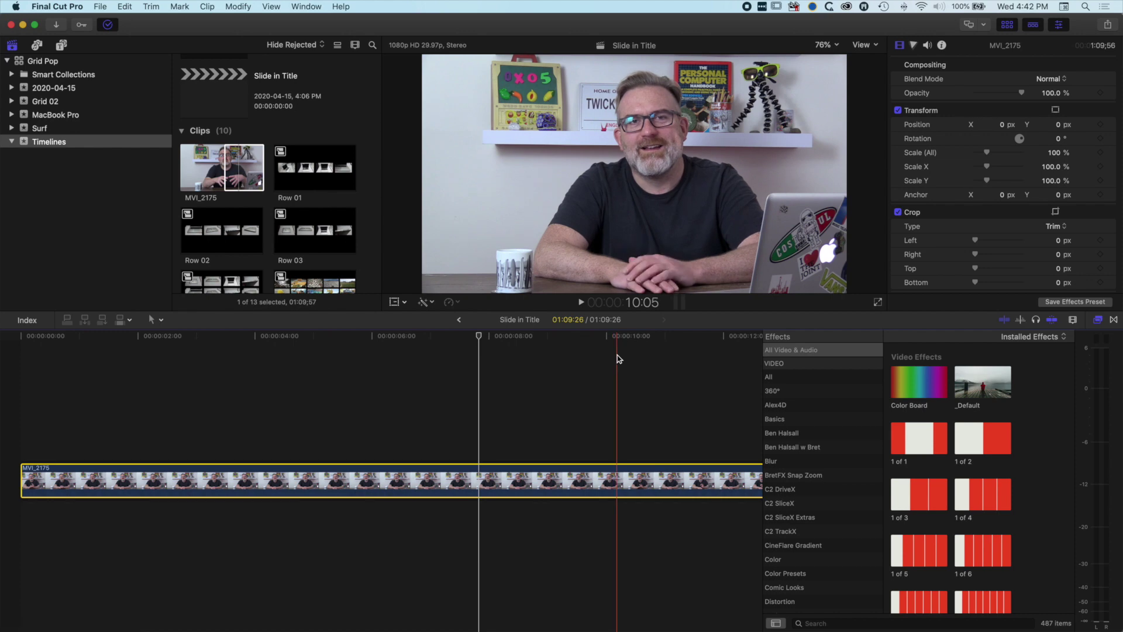
- Trim the end of the MVI_2175 clip to 10:05 and move the playhead to 5:01
key("alt+]")
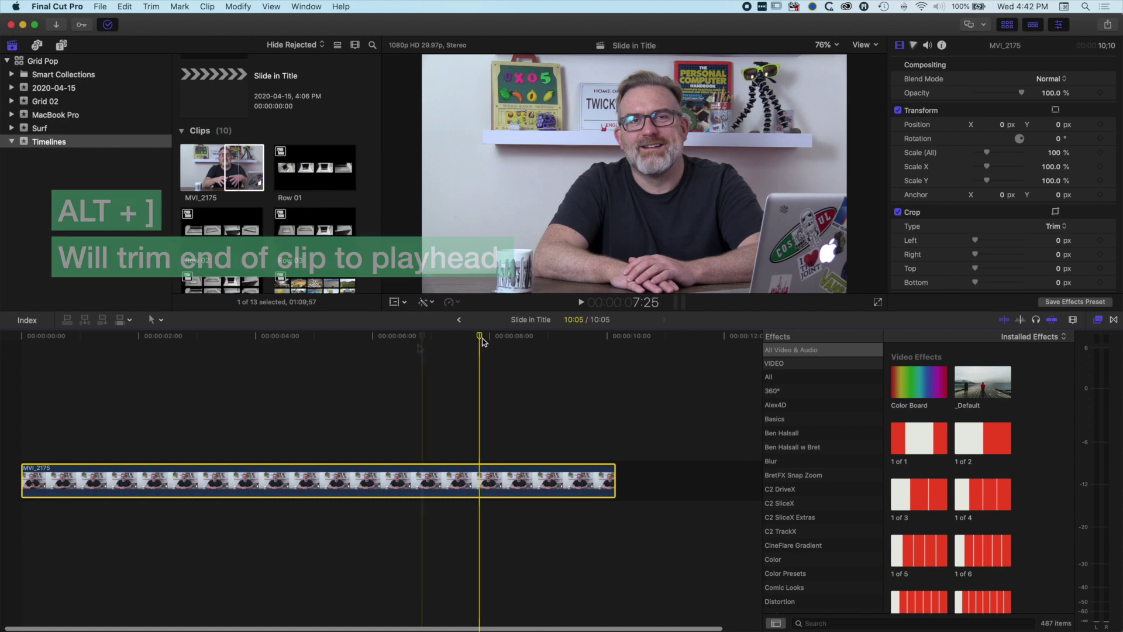
left_click(421, 386)
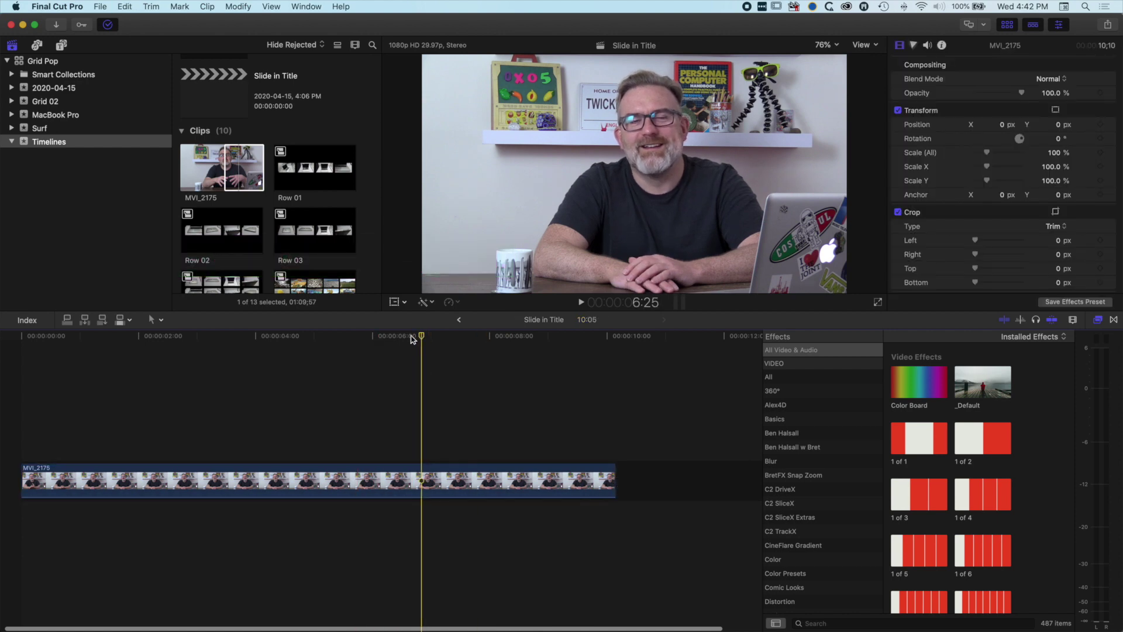
left_click(316, 338)
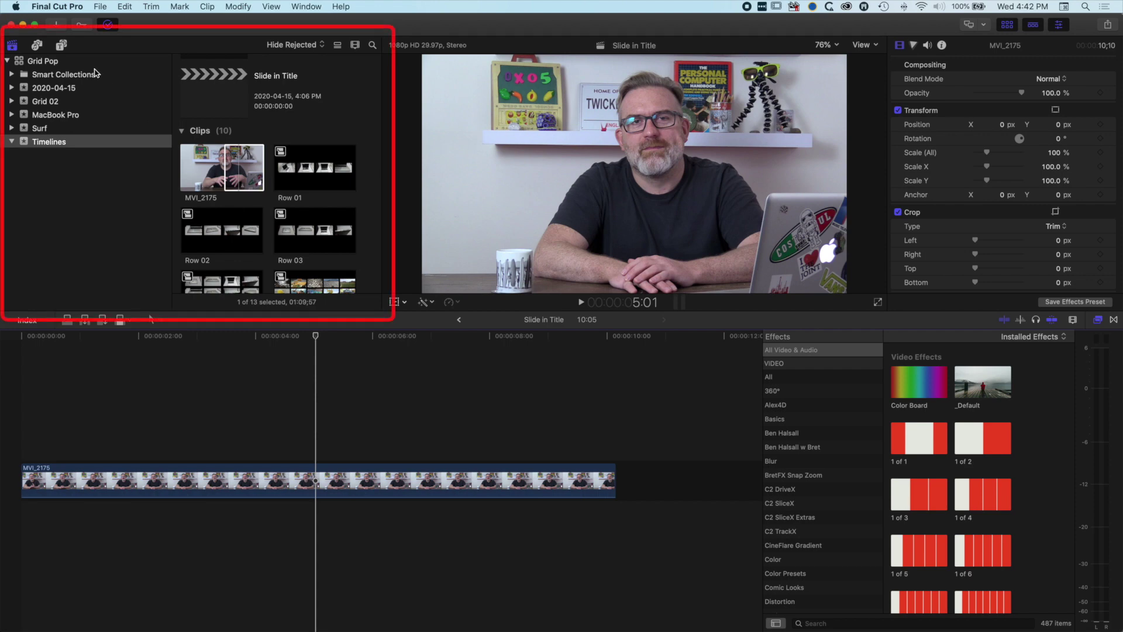
- Place the Paper generator from the Textures category above the MVI_2175 clip, starting shortly after the clip begins
left_click(62, 46)
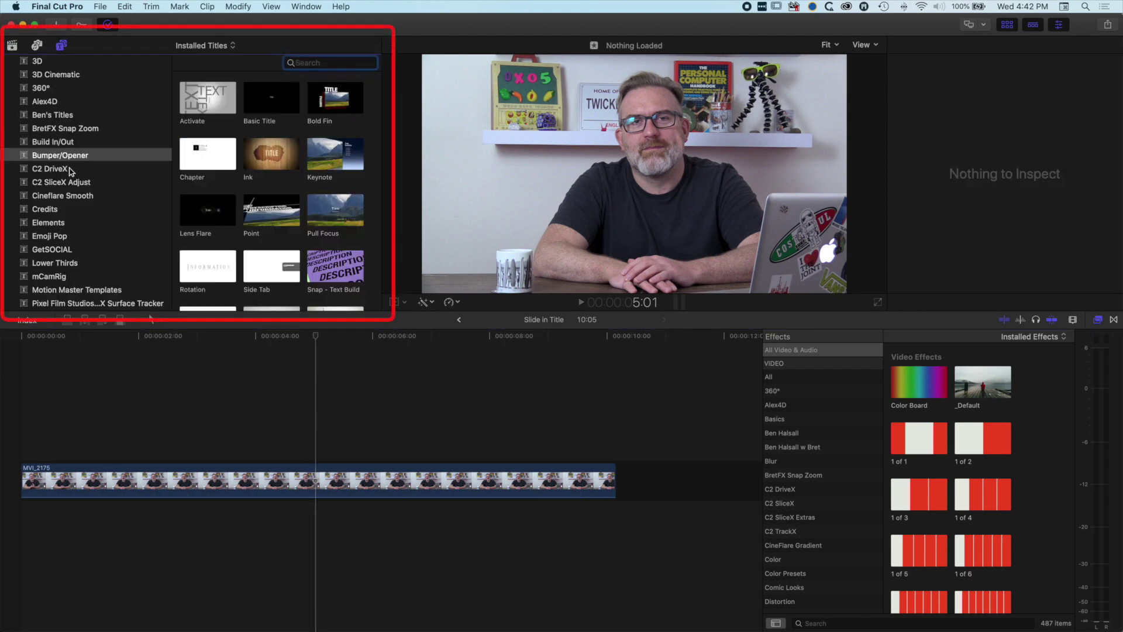
scroll(70, 171, "down", 10)
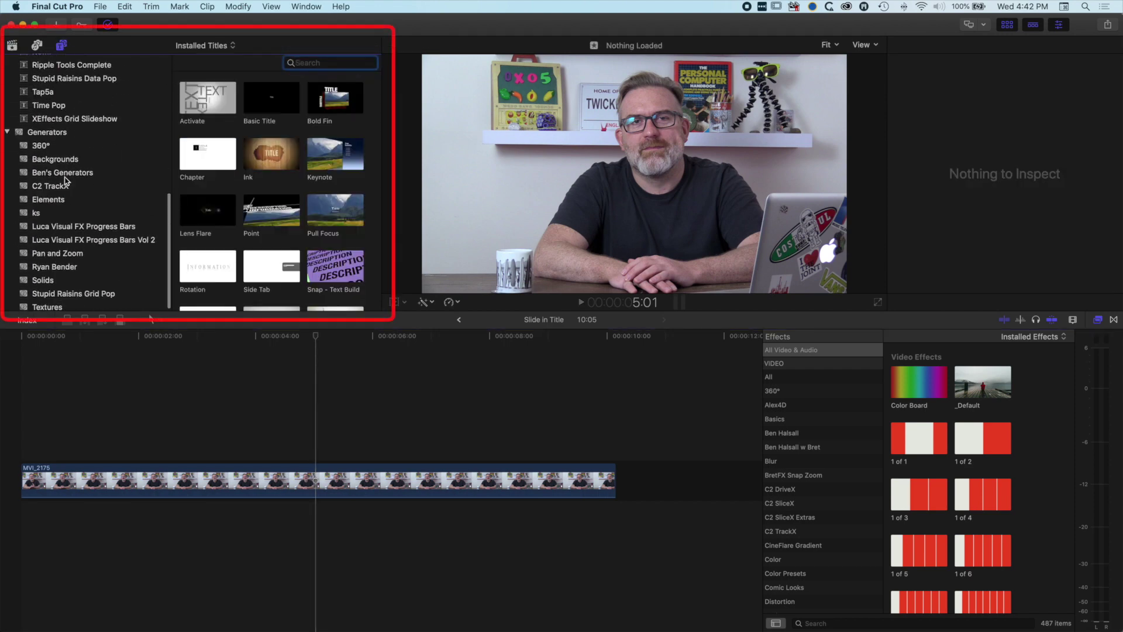
scroll(38, 206, "down", 1)
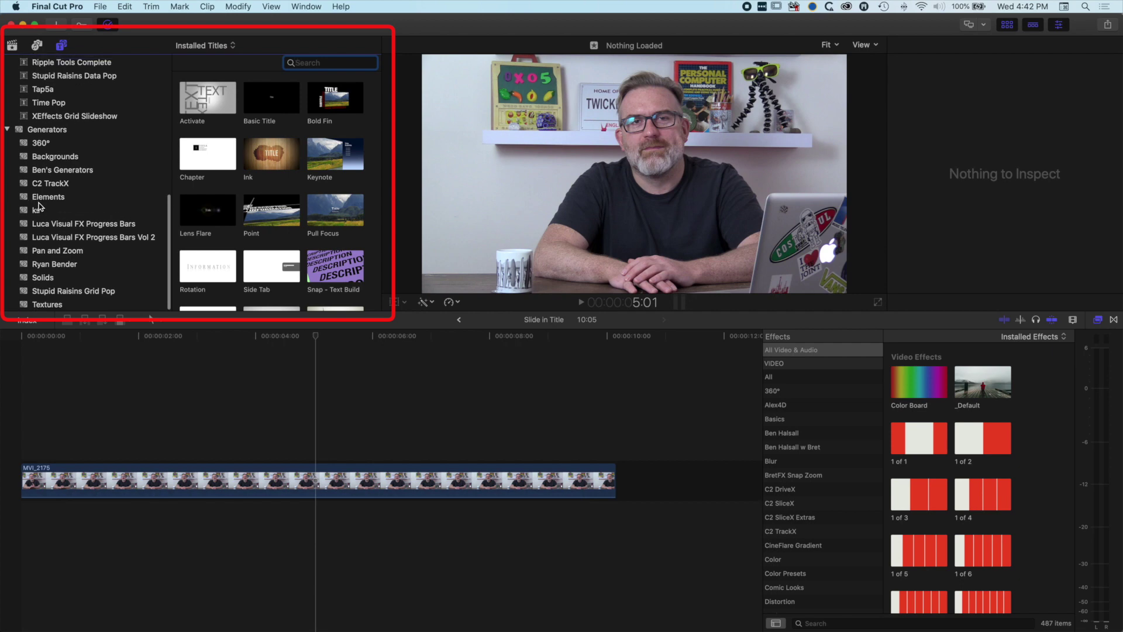
left_click(38, 276)
left_click(48, 305)
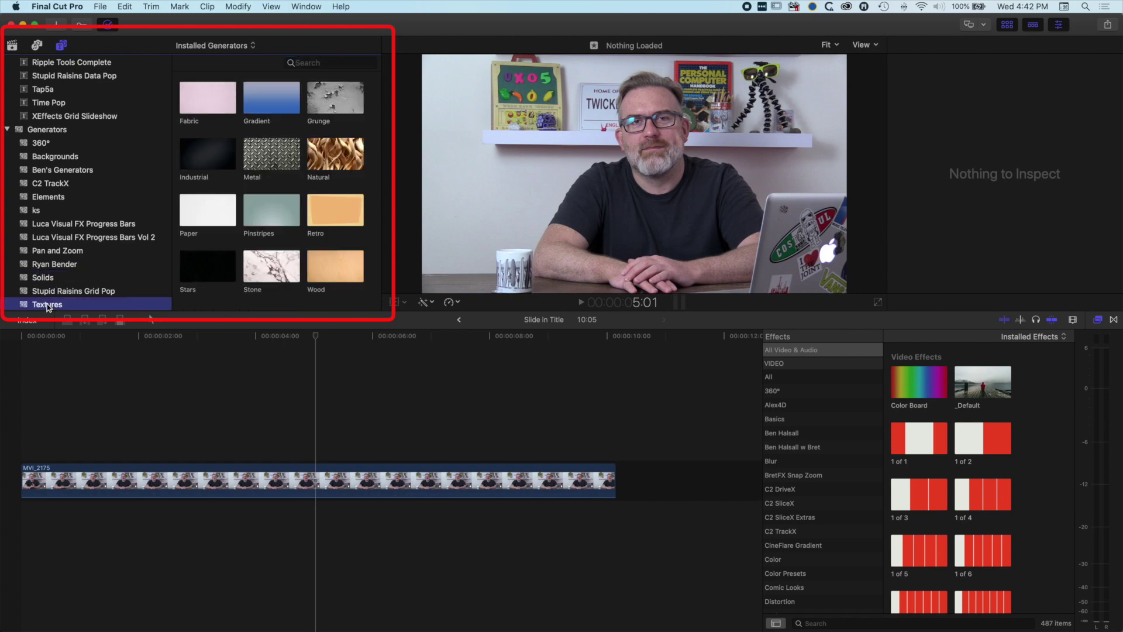
left_click(54, 158)
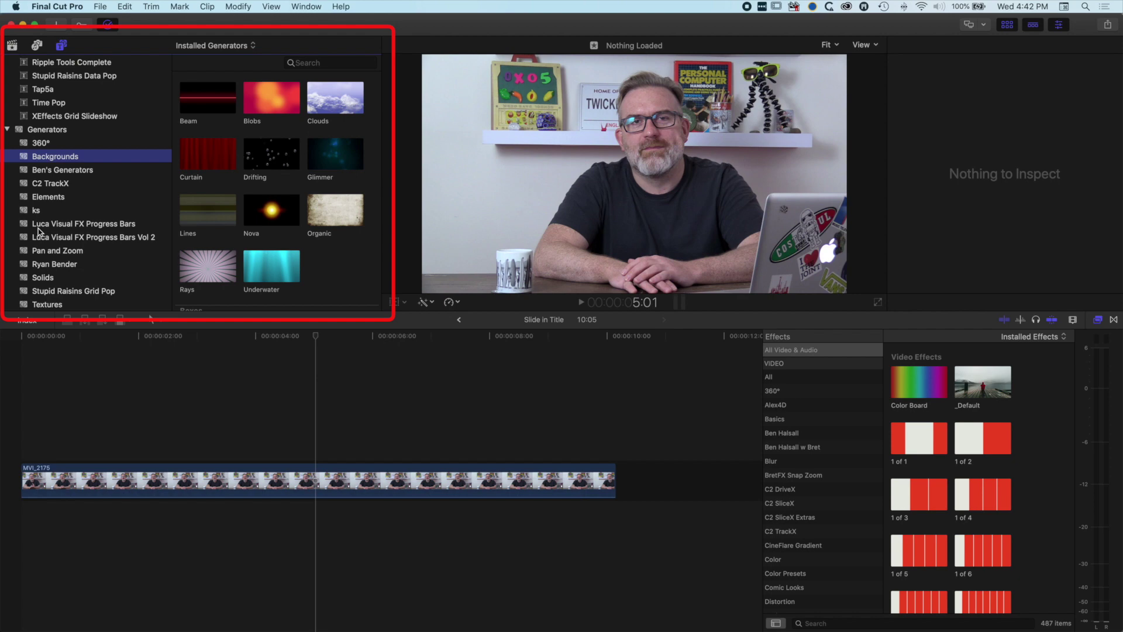
left_click(56, 305)
left_click_drag(206, 218, 63, 434)
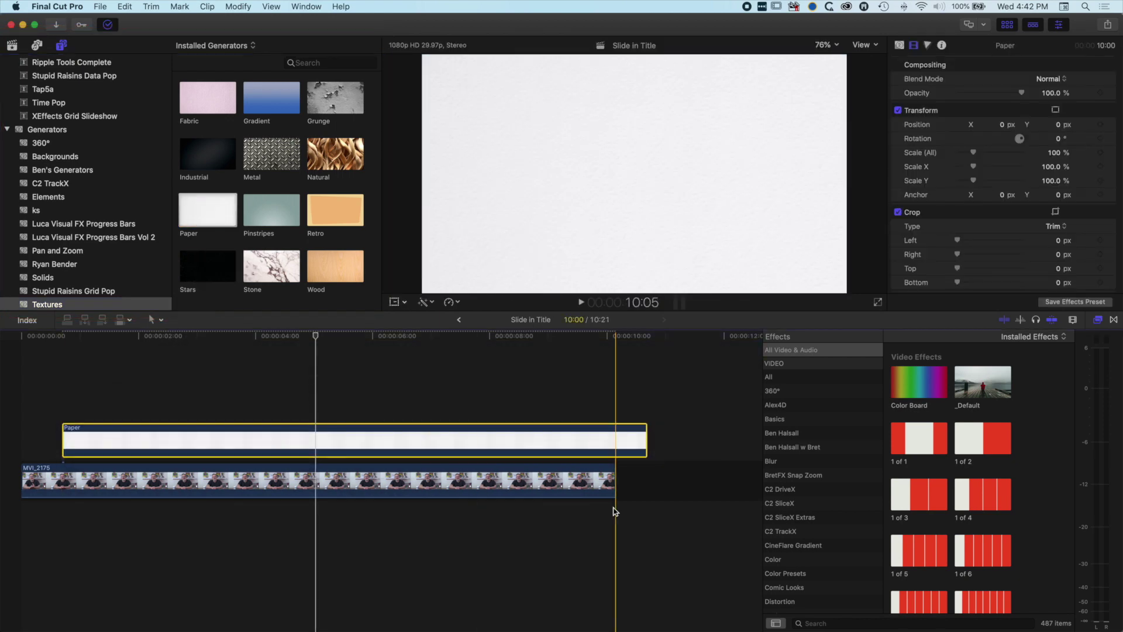
- Extend the end of the MVI_2175 clip past the Paper generator to about 11:28 and move the playhead to 6:15
left_click_drag(614, 481, 717, 481)
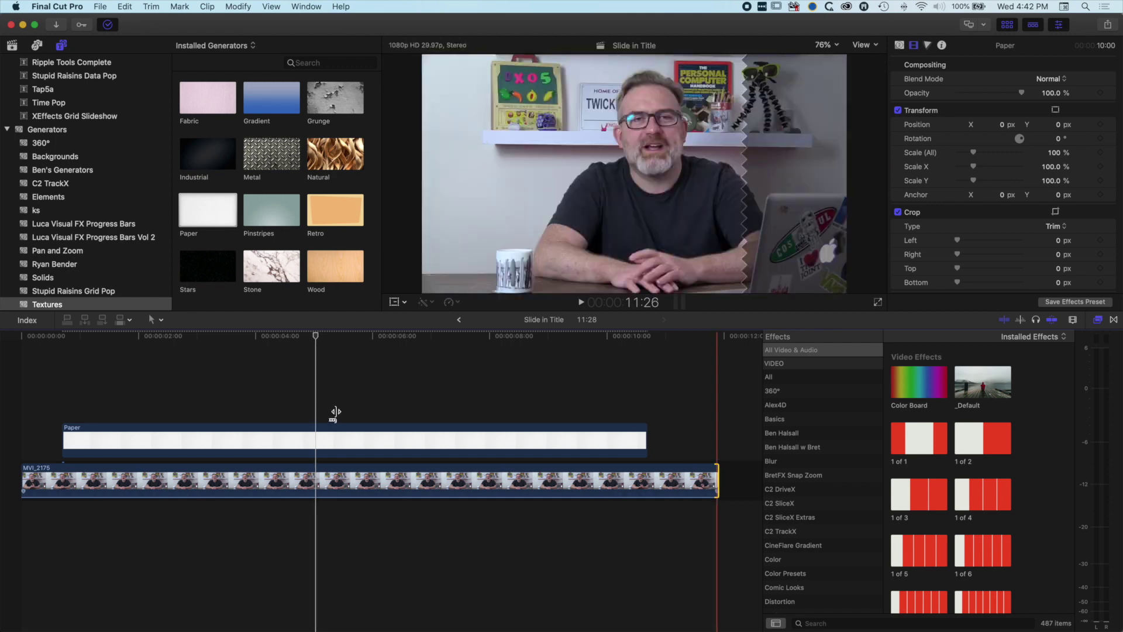
left_click_drag(316, 335, 393, 335)
left_click_drag(458, 352, 402, 346)
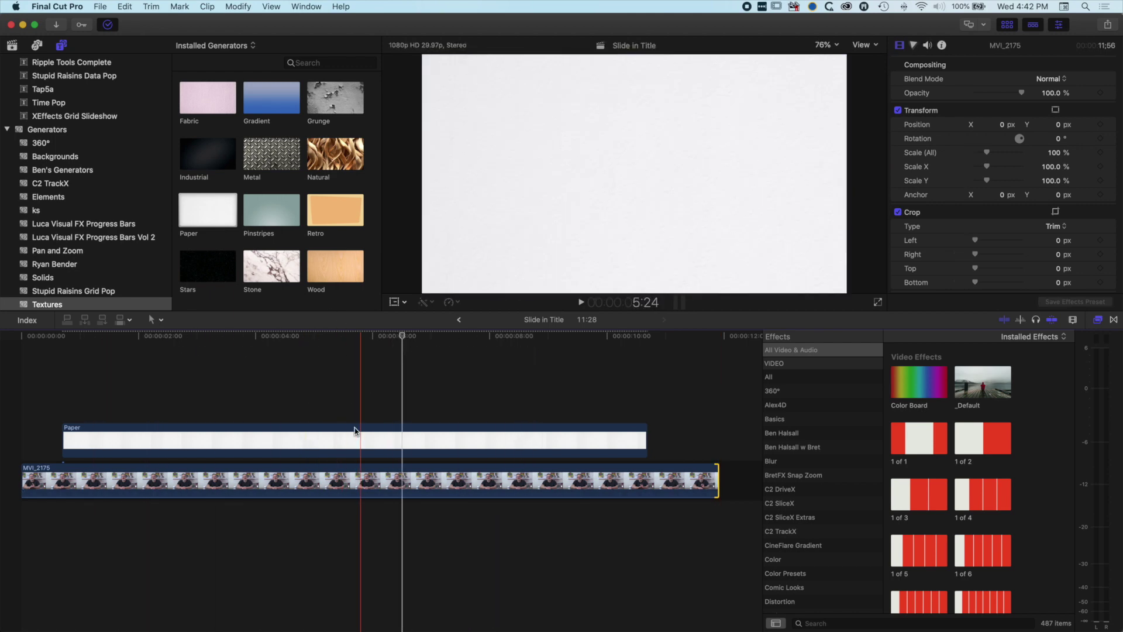
- Select the Paper clip and show its generator parameters in the Inspector
left_click(359, 438)
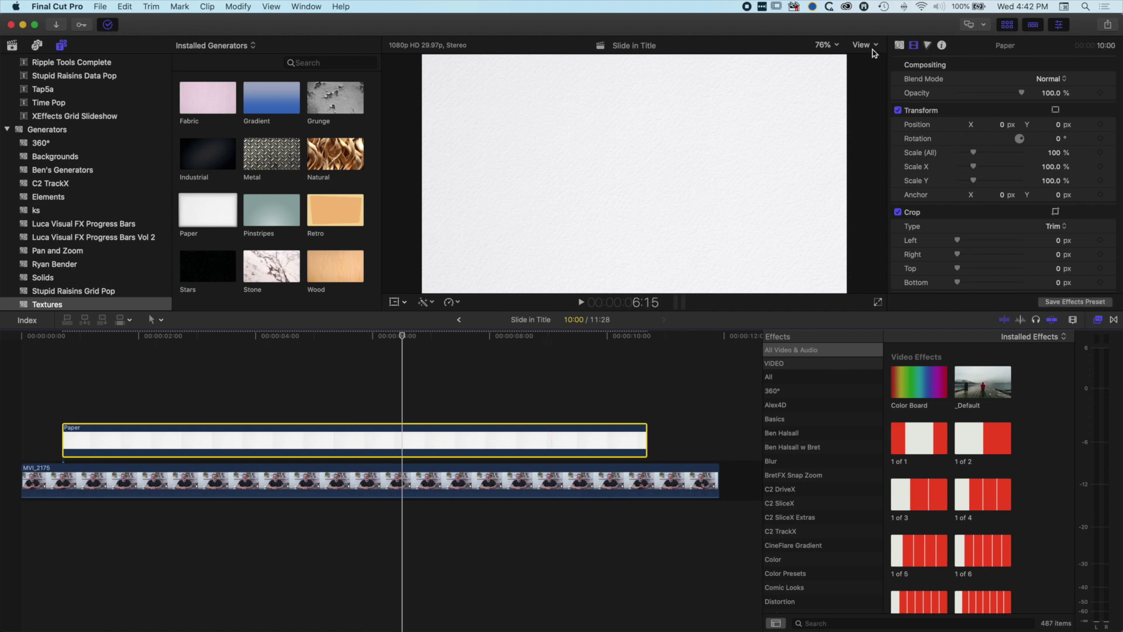
left_click(900, 46)
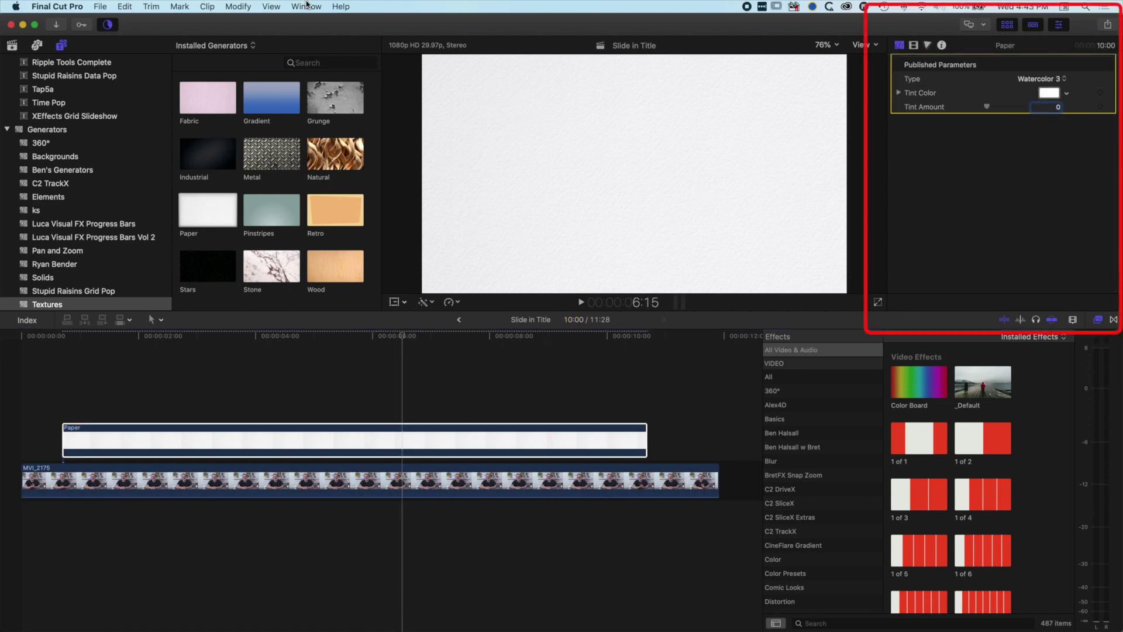
left_click(307, 6)
mouse_move(339, 122)
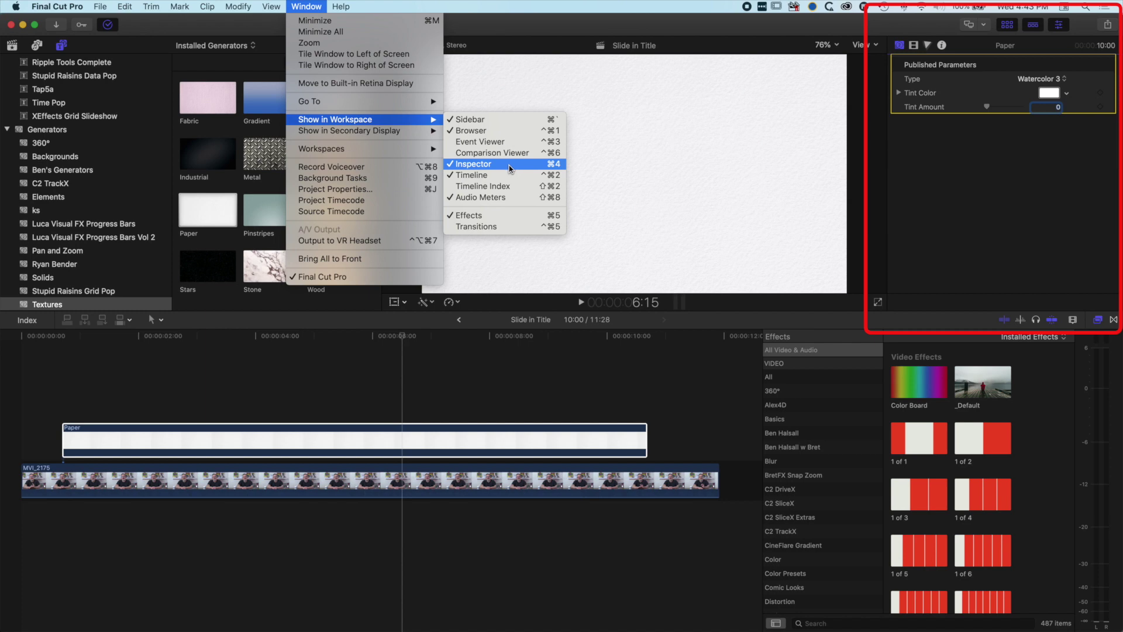
left_click(889, 89)
- Try the Cardboard, Paper 1, Paper 2 and Paper 3 types on the Paper generator
left_click(1042, 79)
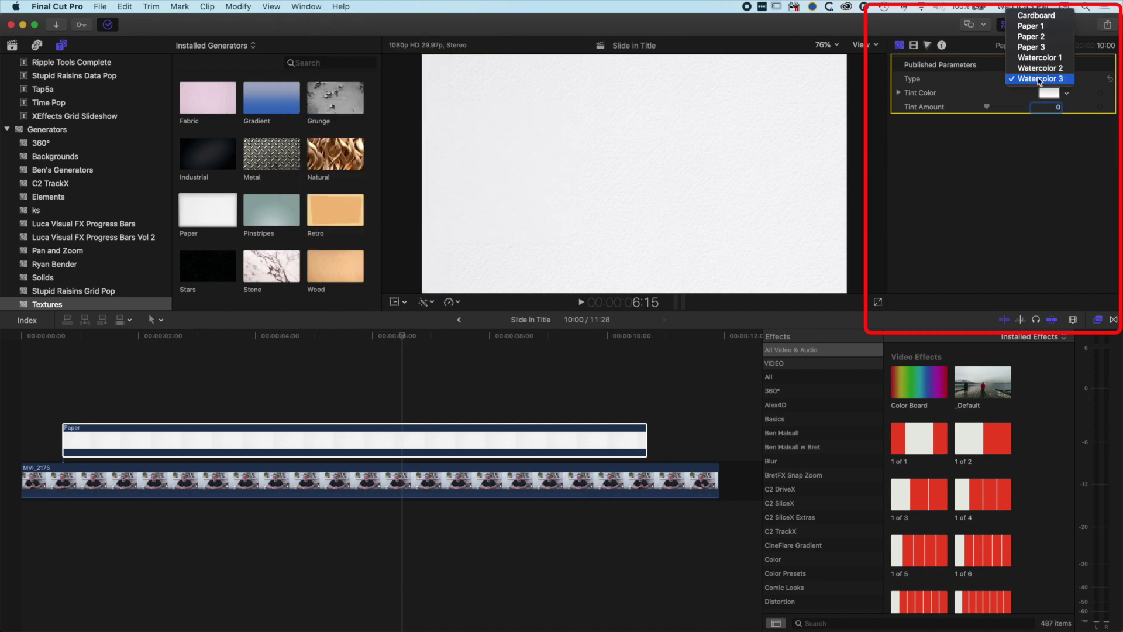
left_click(1037, 16)
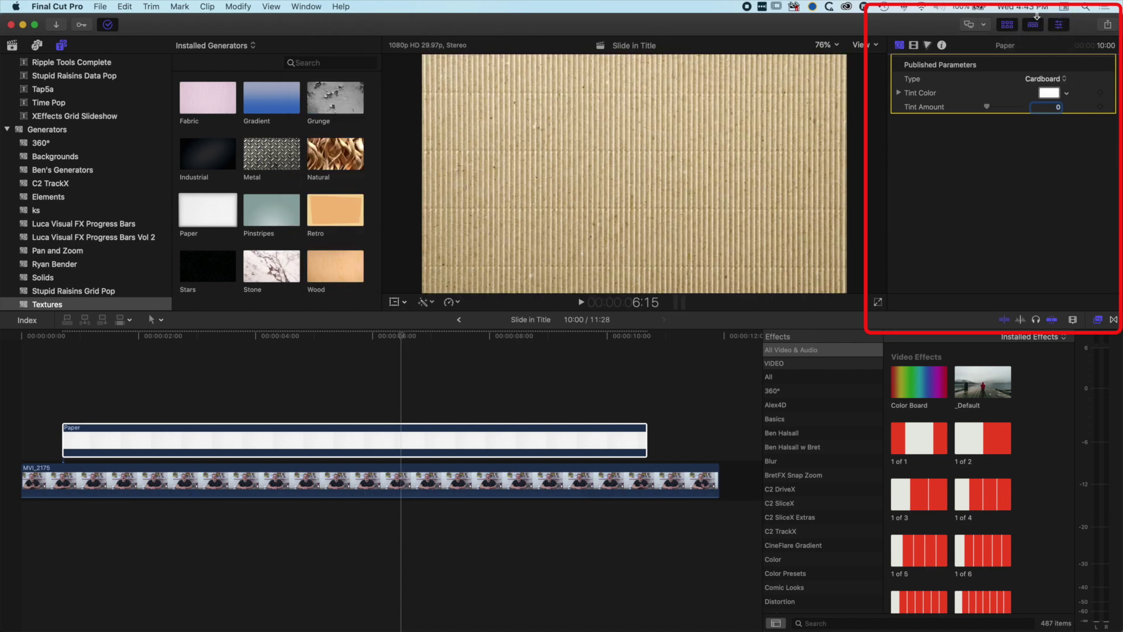
left_click(1042, 79)
left_click(1041, 91)
left_click(1048, 80)
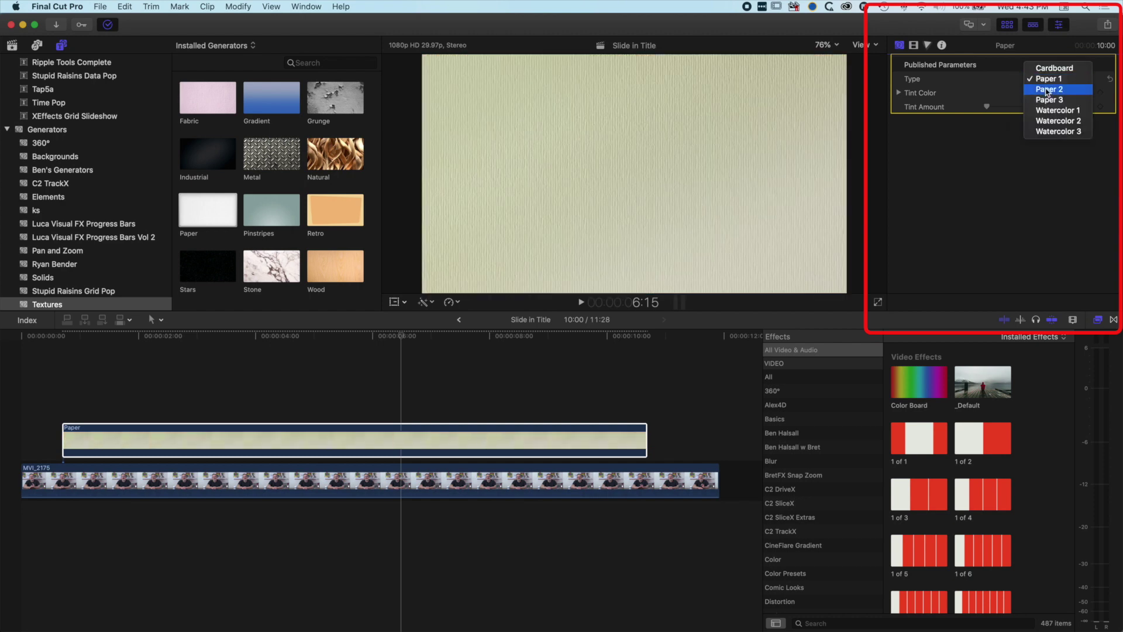
left_click(1047, 89)
left_click(1047, 79)
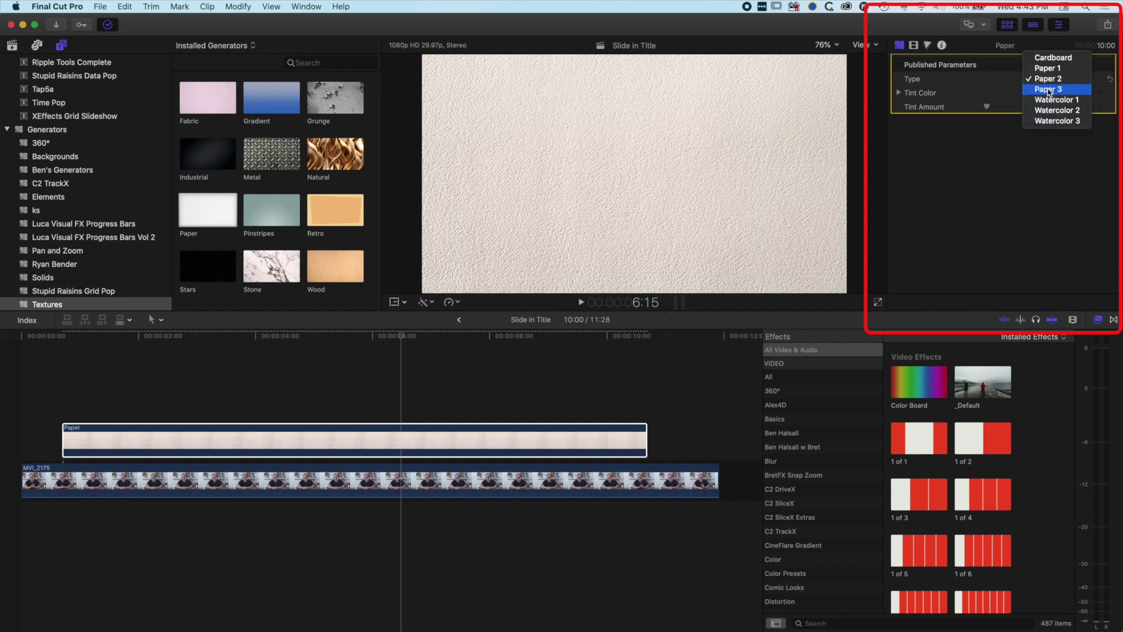
left_click(1047, 90)
- Set the Paper generator's type to Watercolor 2 and tint it dark blue with a tint amount of 0.61
left_click(1047, 85)
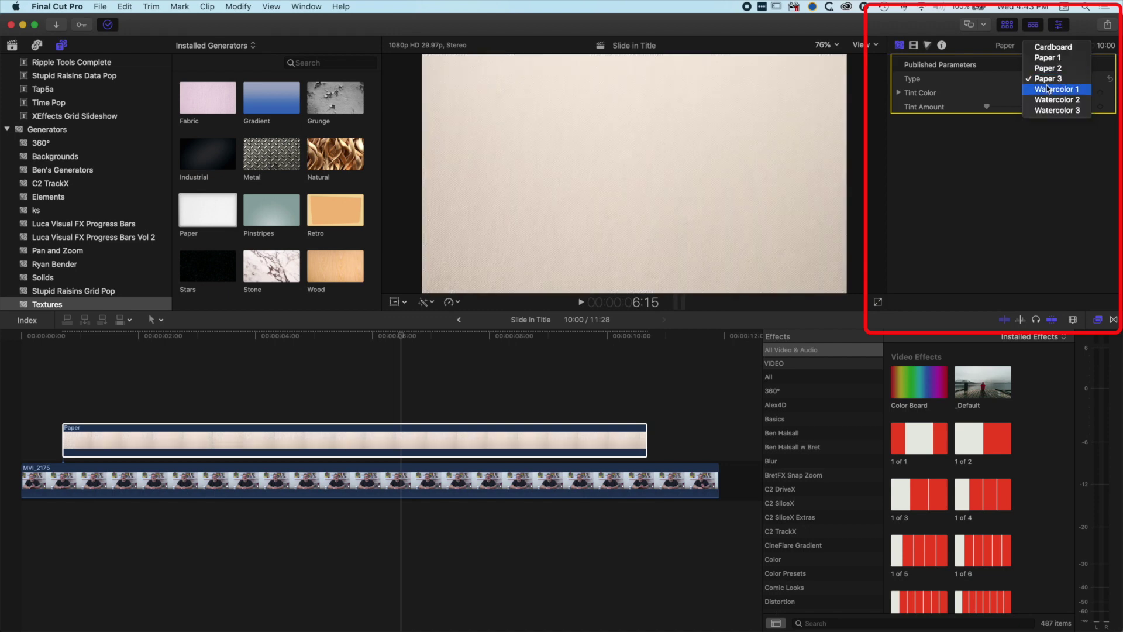
left_click(1049, 101)
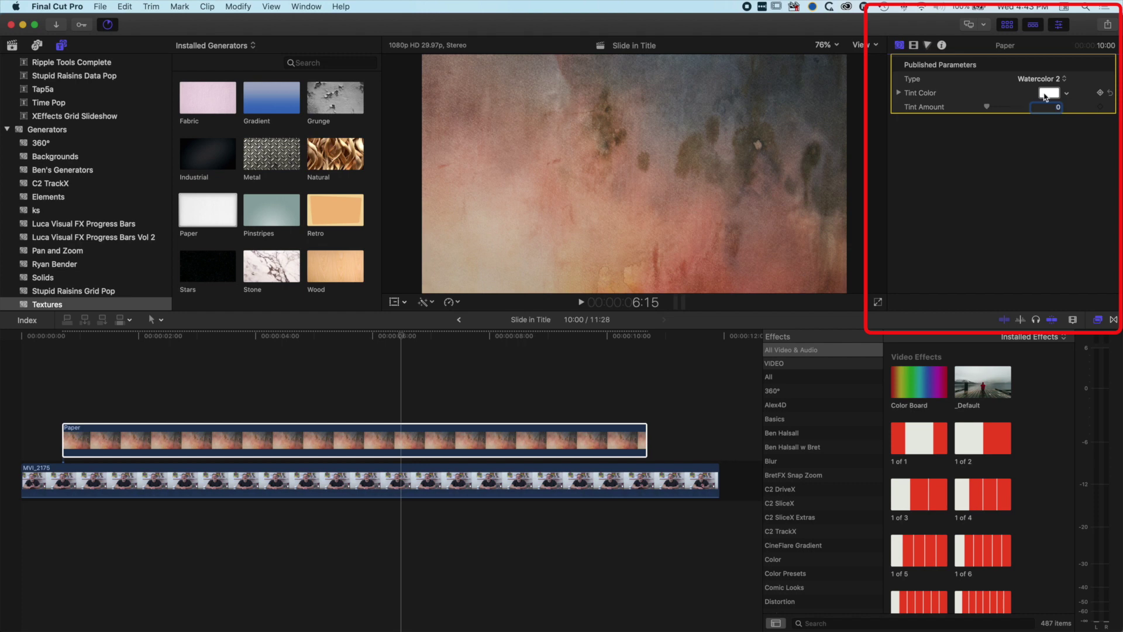
left_click(1068, 93)
left_click_drag(1068, 117, 1070, 169)
left_click_drag(988, 108, 1009, 109)
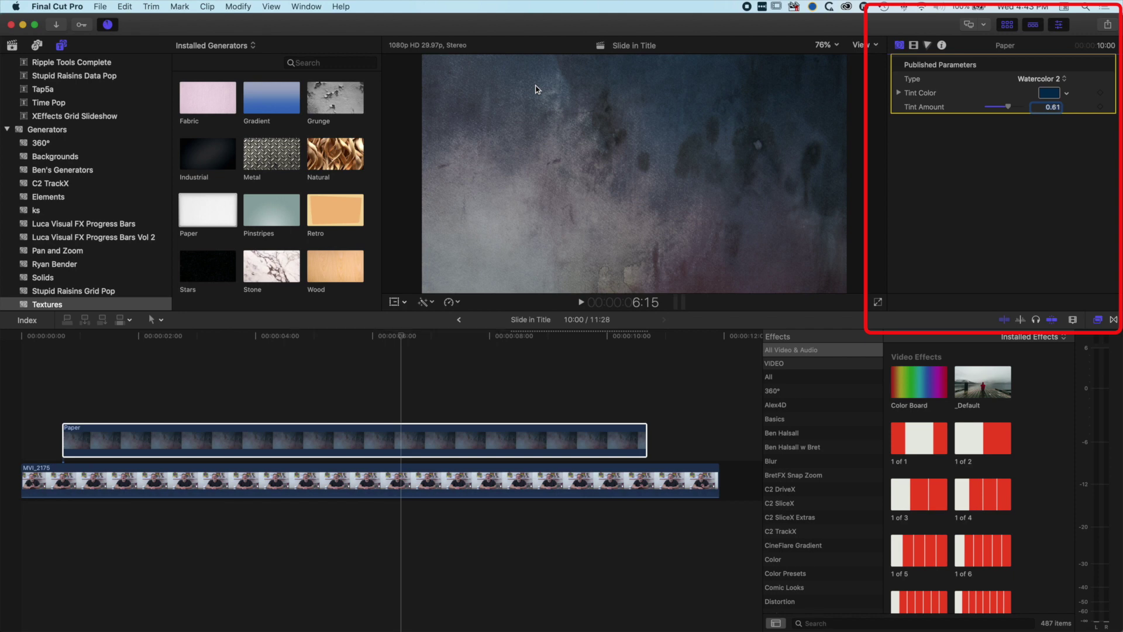
- Crop the Paper generator's right side by 1123 px so that it covers only the left part of the frame
left_click(914, 46)
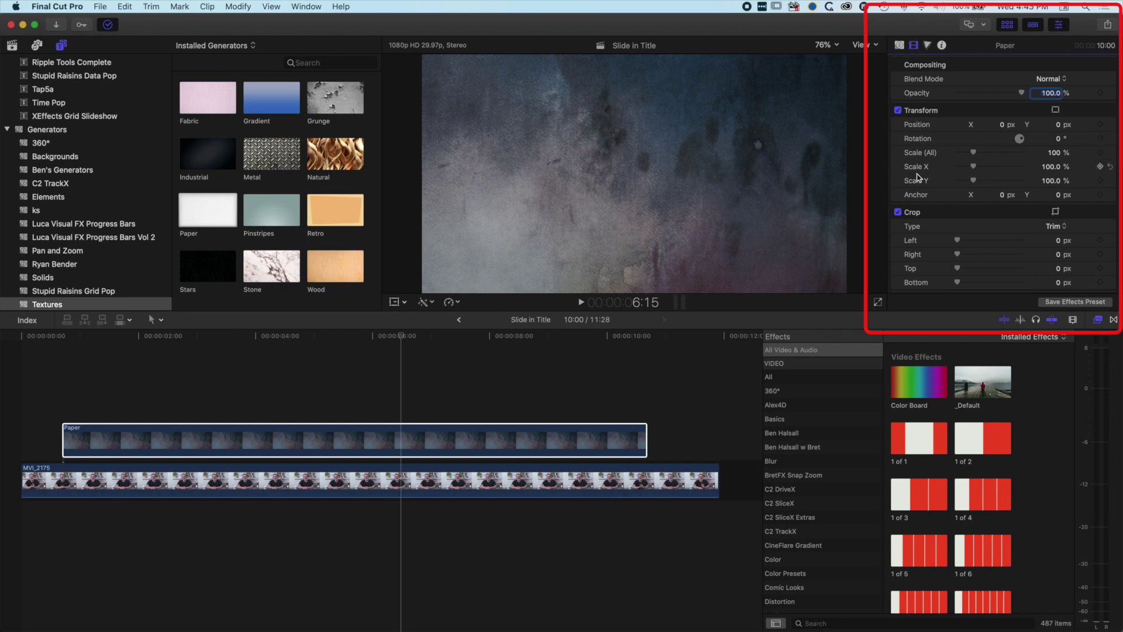
left_click_drag(957, 254, 1032, 258)
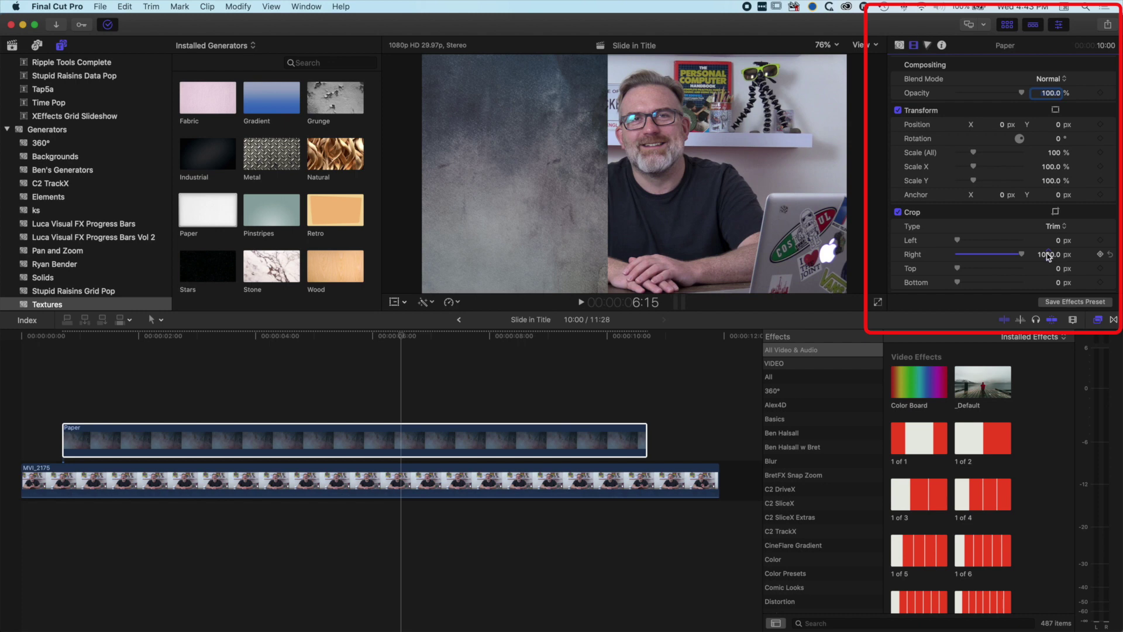
left_click_drag(1047, 258, 1047, 253)
left_click(400, 338)
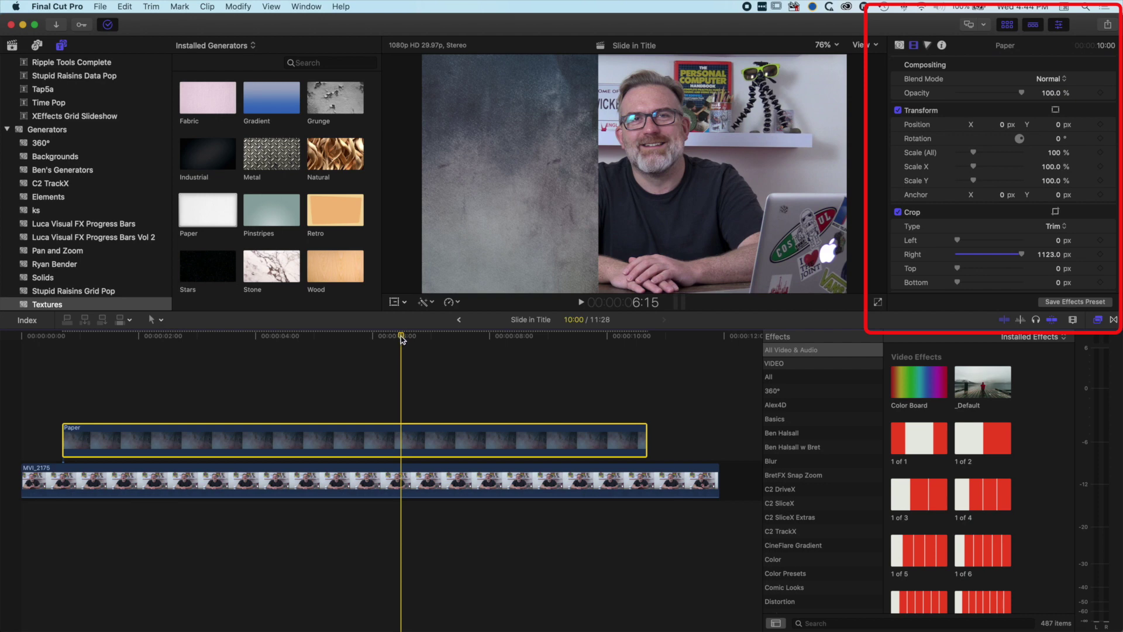
- Add a Basic Title from the Bumper/Opener category above the Paper clip, aligned with its start
scroll(36, 94, "up", 1)
scroll(36, 95, "up", 10)
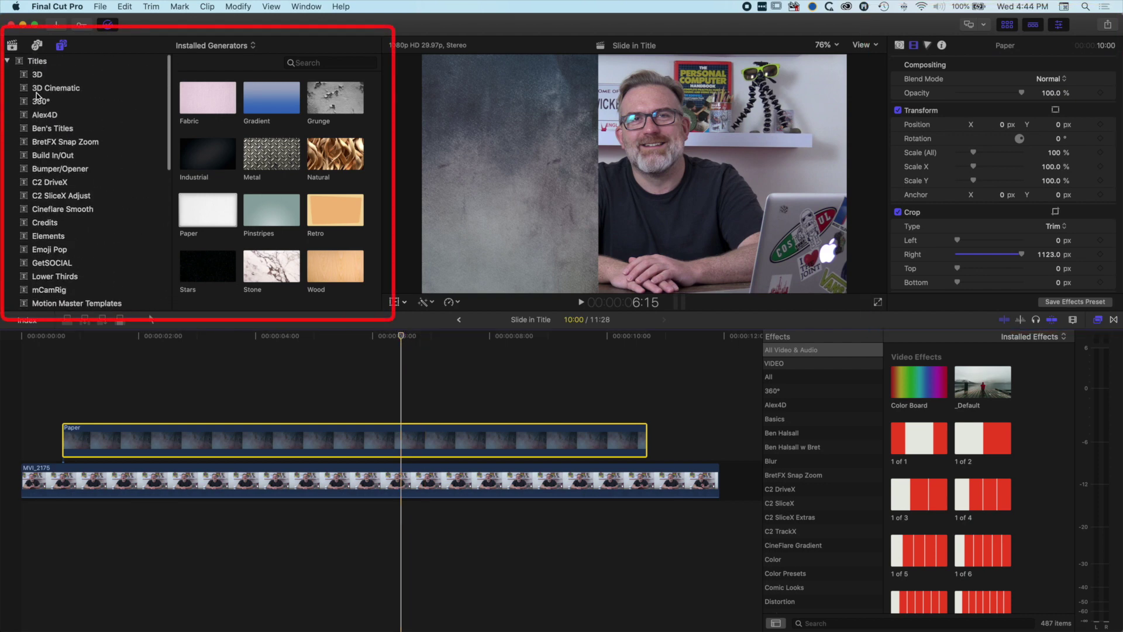
left_click(51, 170)
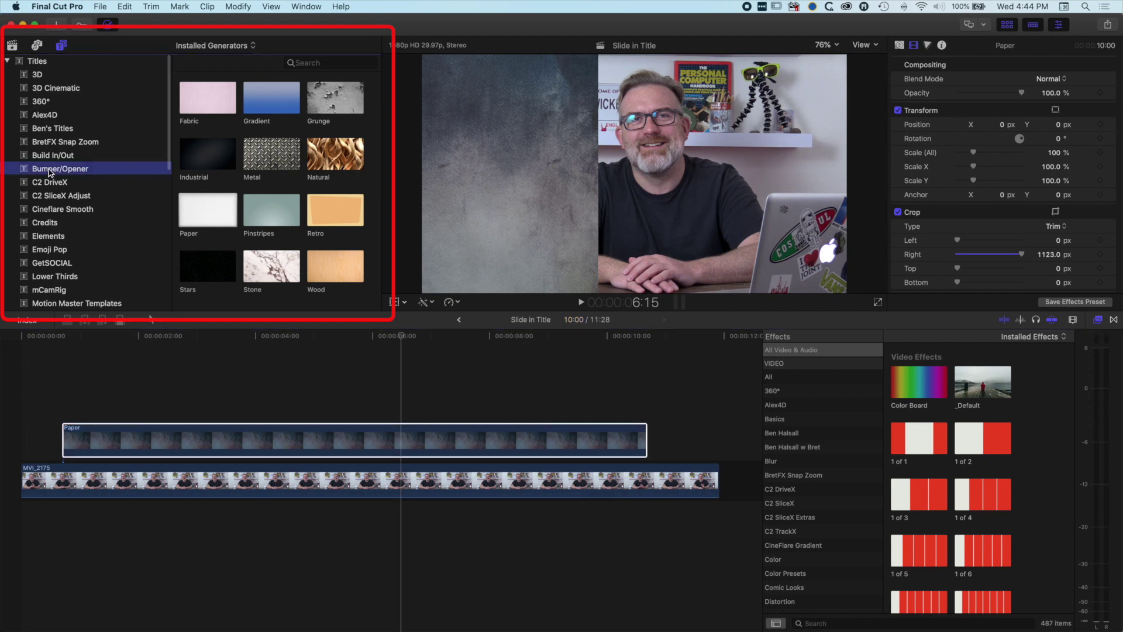
left_click_drag(272, 111, 65, 409)
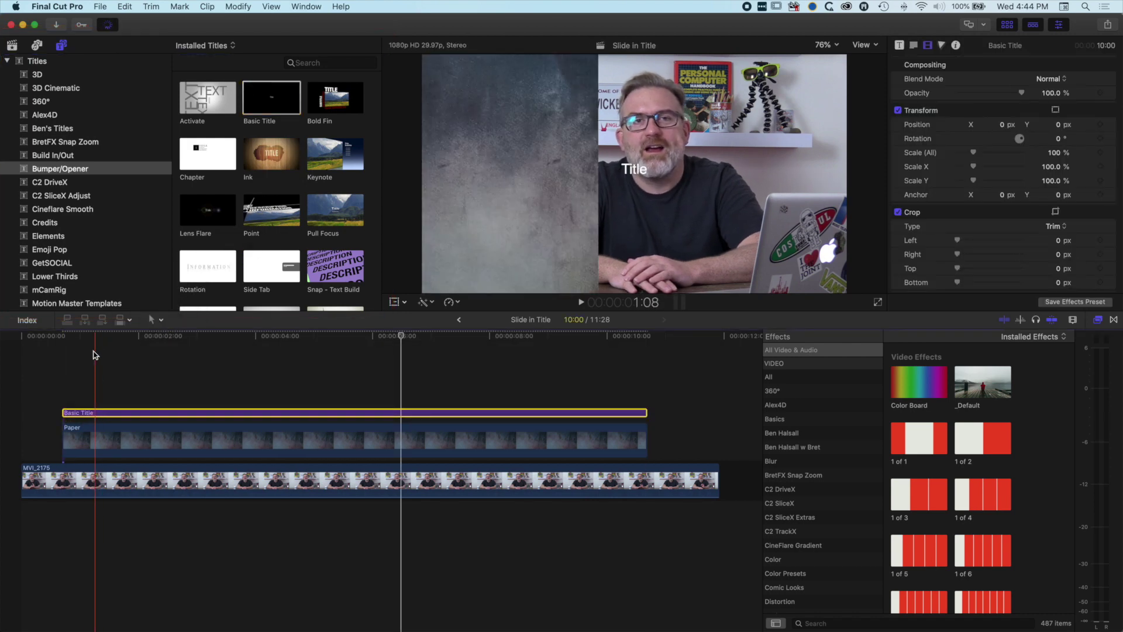
- At 1:27, move the title text onto the paper panel at about X -440 px, Y 105 px, and expand its text settings
left_click(132, 335)
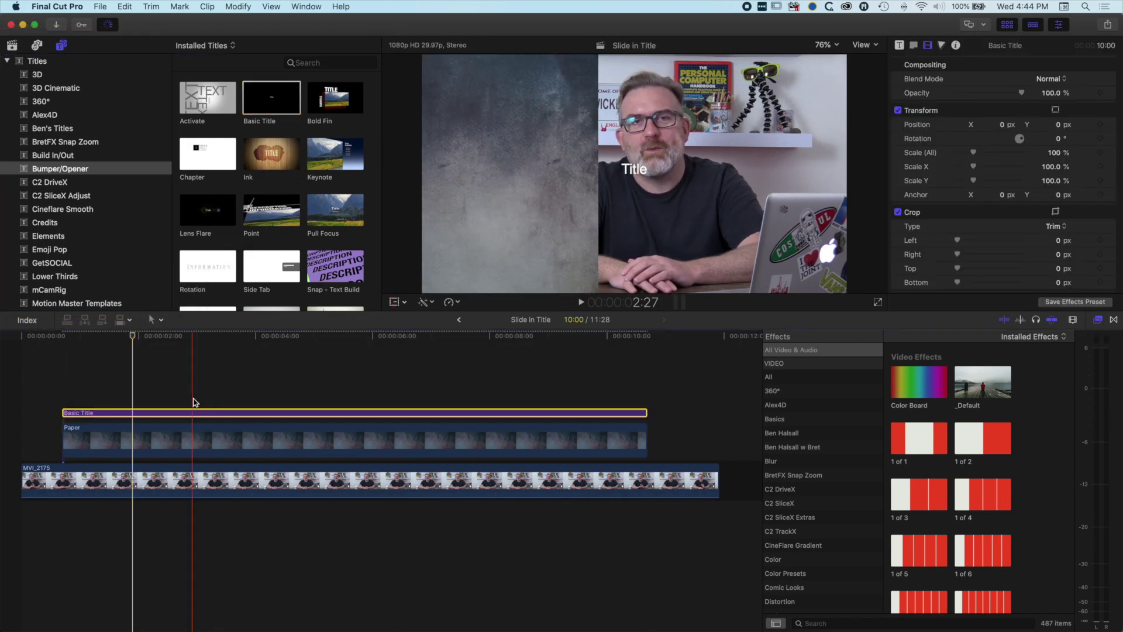
left_click_drag(544, 166, 541, 149)
left_click(914, 45)
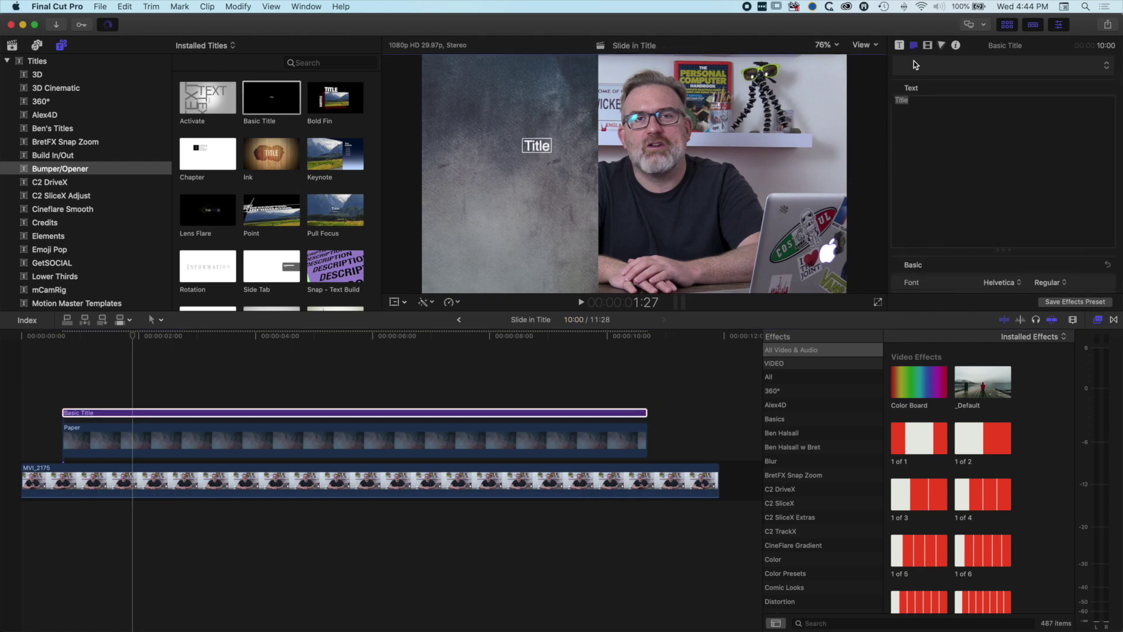
double_click(1037, 51)
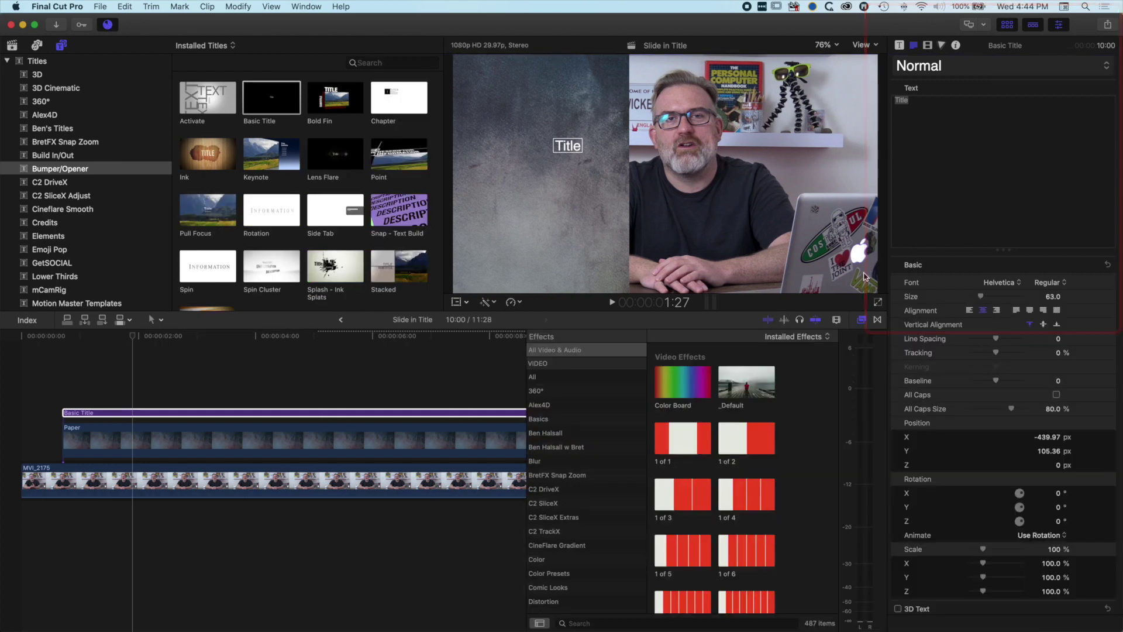
- Hide the Effects browser, left-align the title text and move it to about X -832 px, Y 358 px on the paper panel
left_click(863, 321)
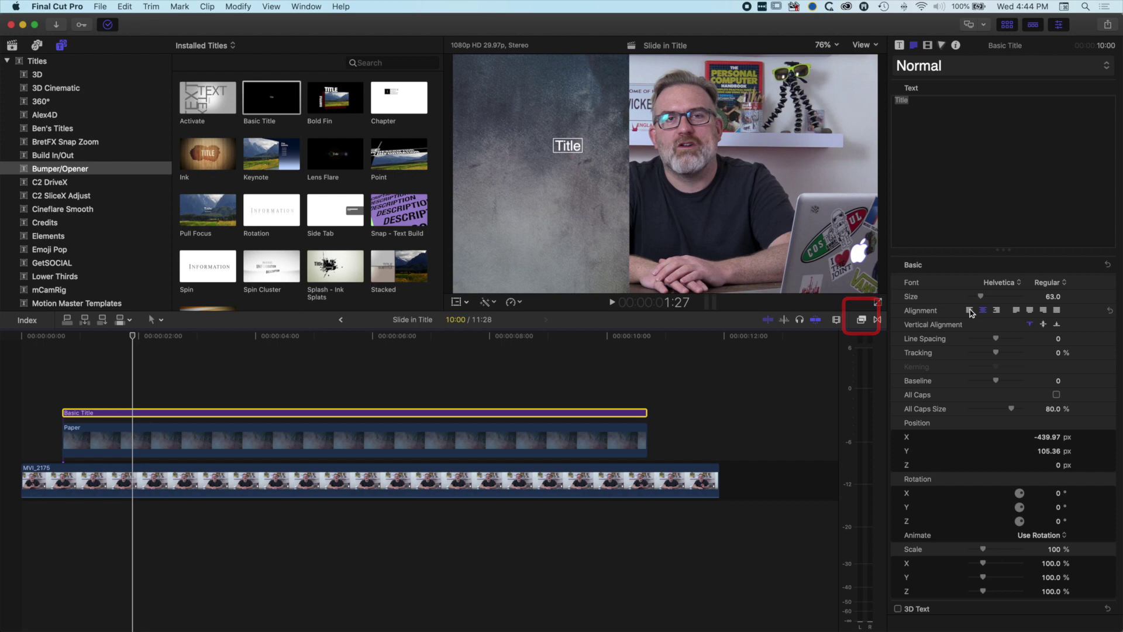
left_click_drag(577, 150, 504, 99)
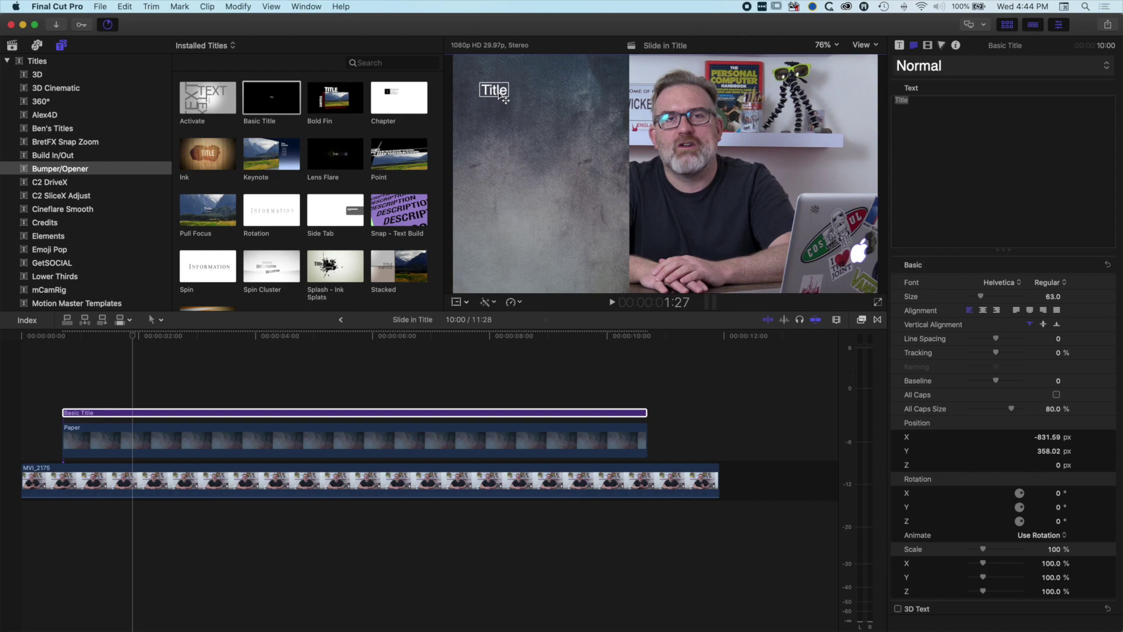
- Switch to Safari, generate Lorem Ipsum text on lipsum.com and copy the third paragraph from "In hac habitasse platea dictumst" to its end
key("super+Tab")
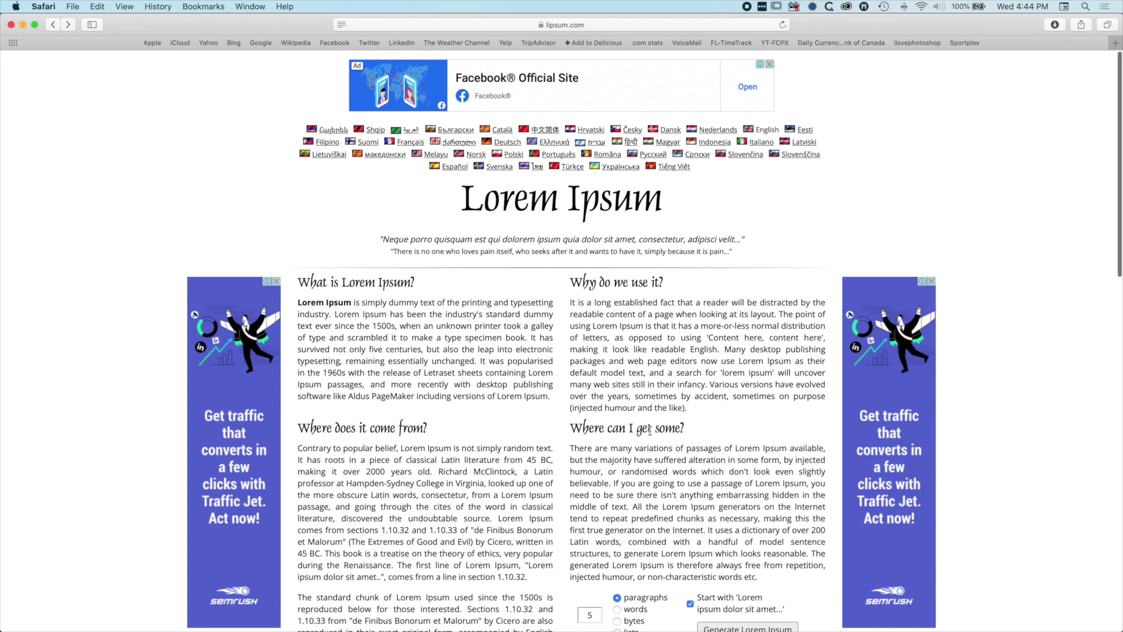
scroll(657, 431, "down", 5)
left_click(731, 496)
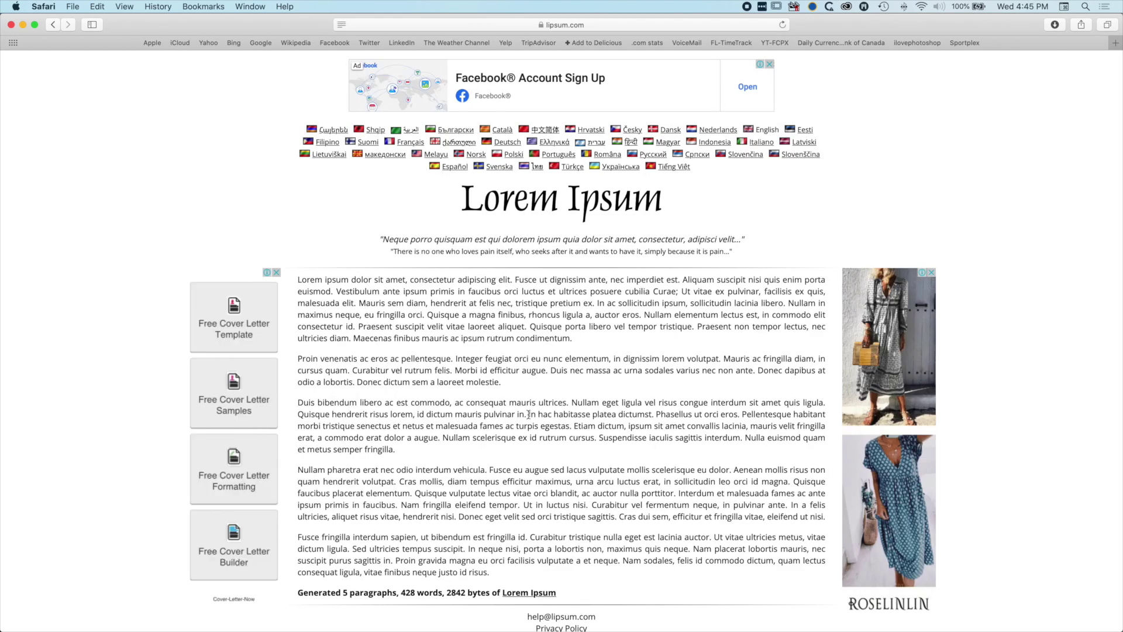
left_click_drag(529, 414, 476, 447)
key("super+c")
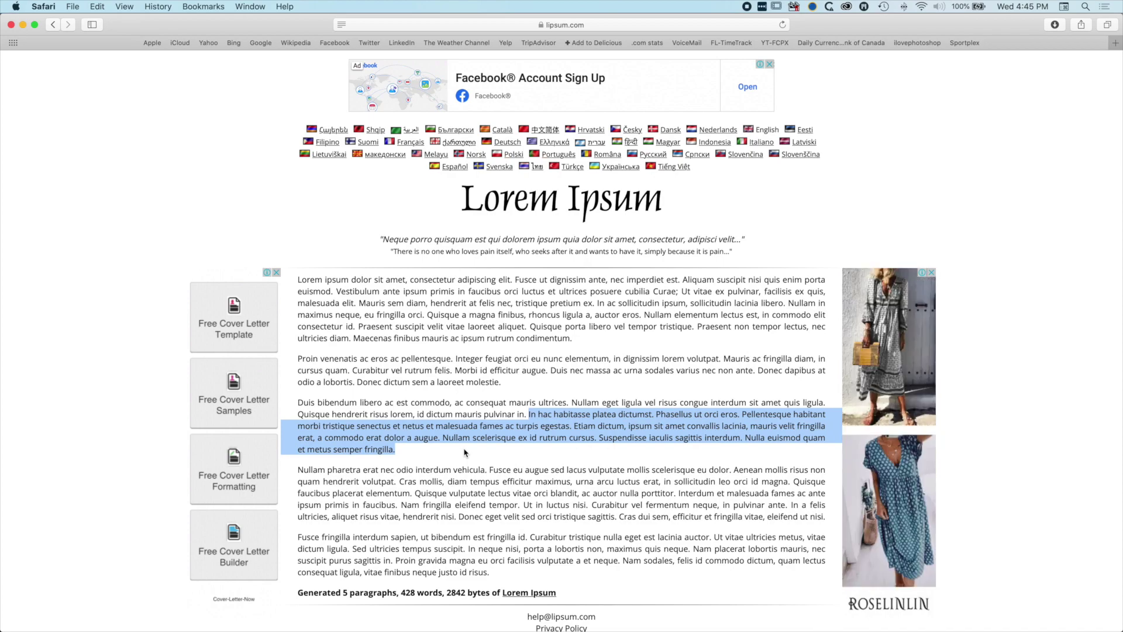
- Back in Final Cut Pro, replace the title text with "Slide in title", a blank line and the copied Lorem Ipsum passage
key("super+Tab")
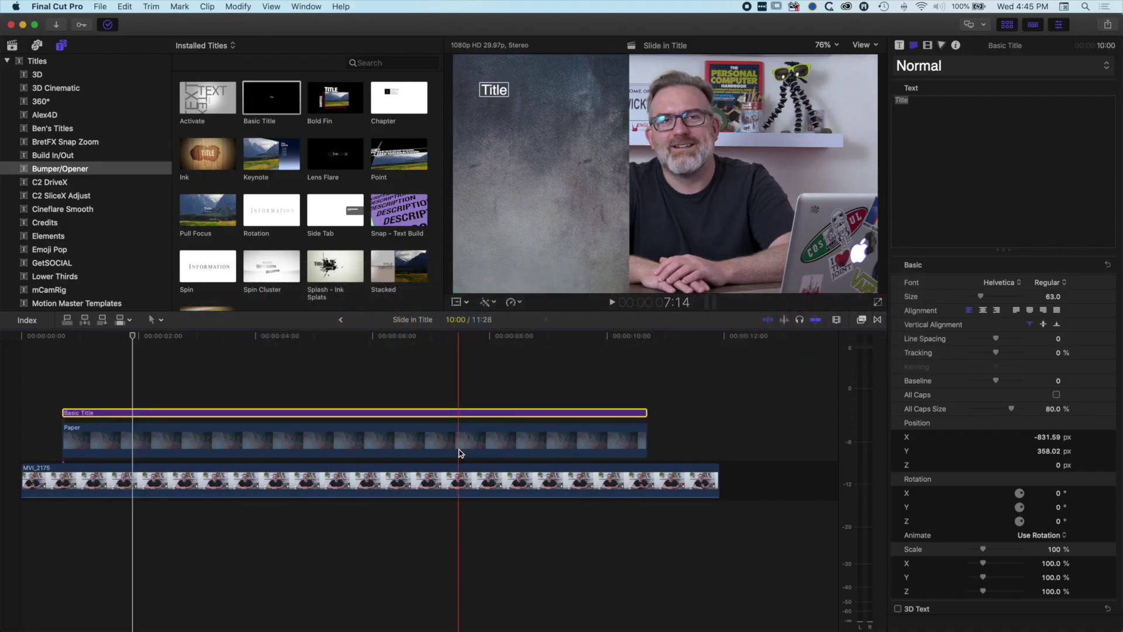
left_click(970, 109)
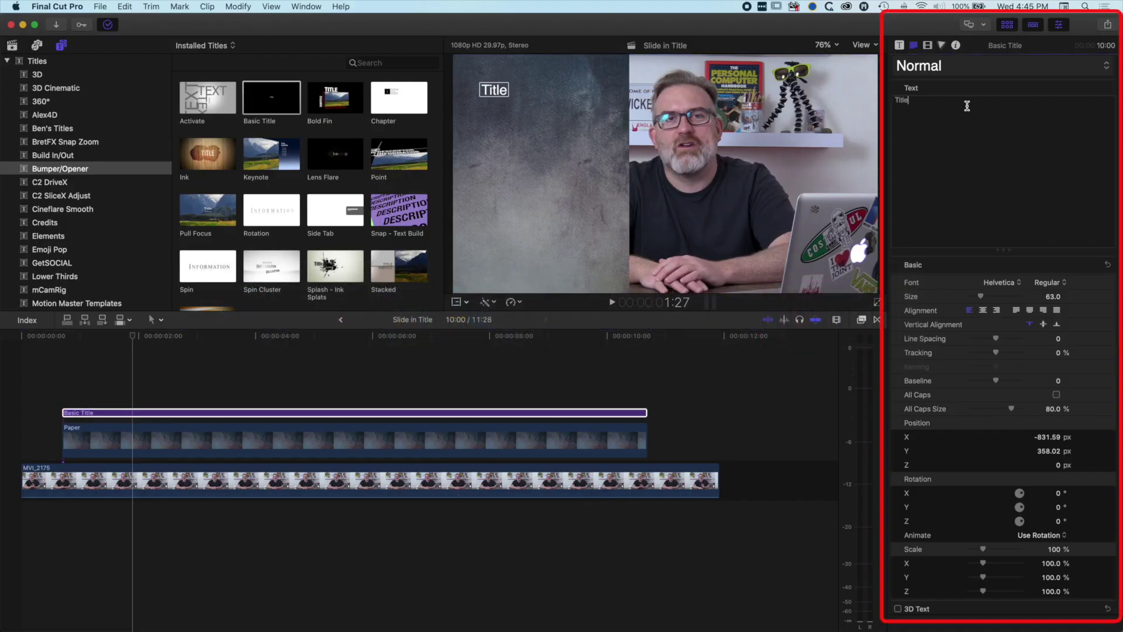
type("Slid")
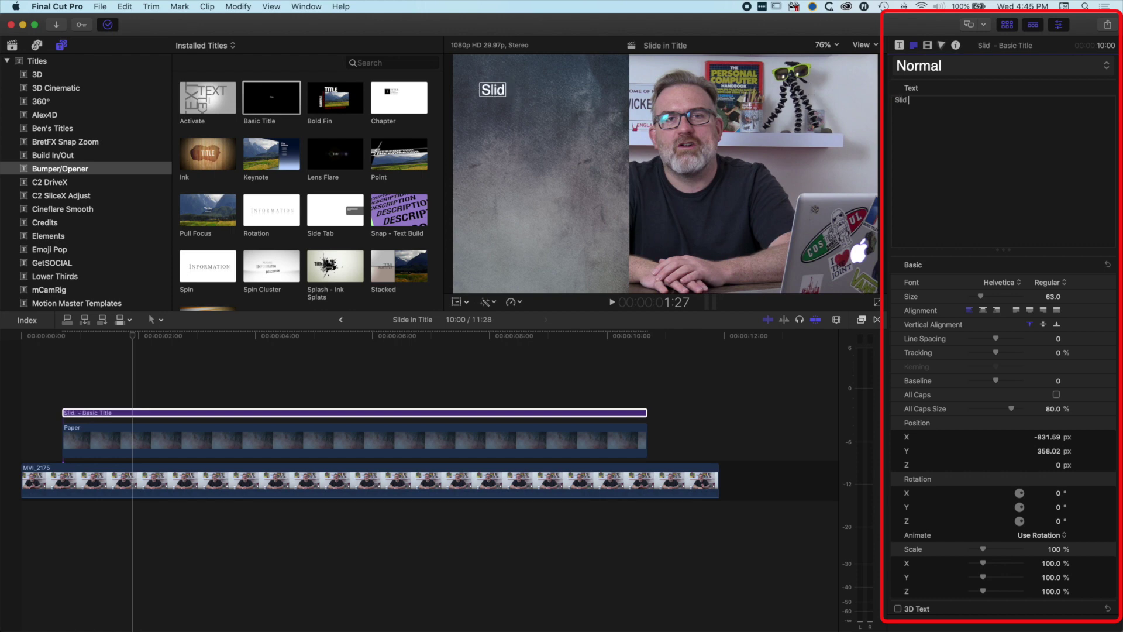
type("e in title")
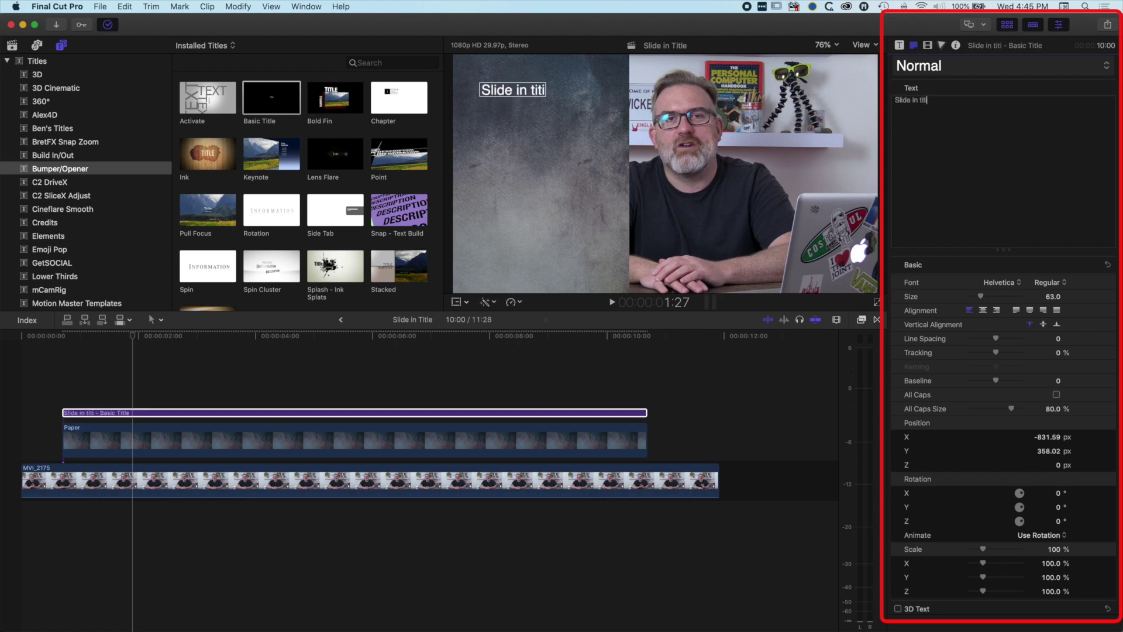
key("Return")
key("Return")
key("super+v")
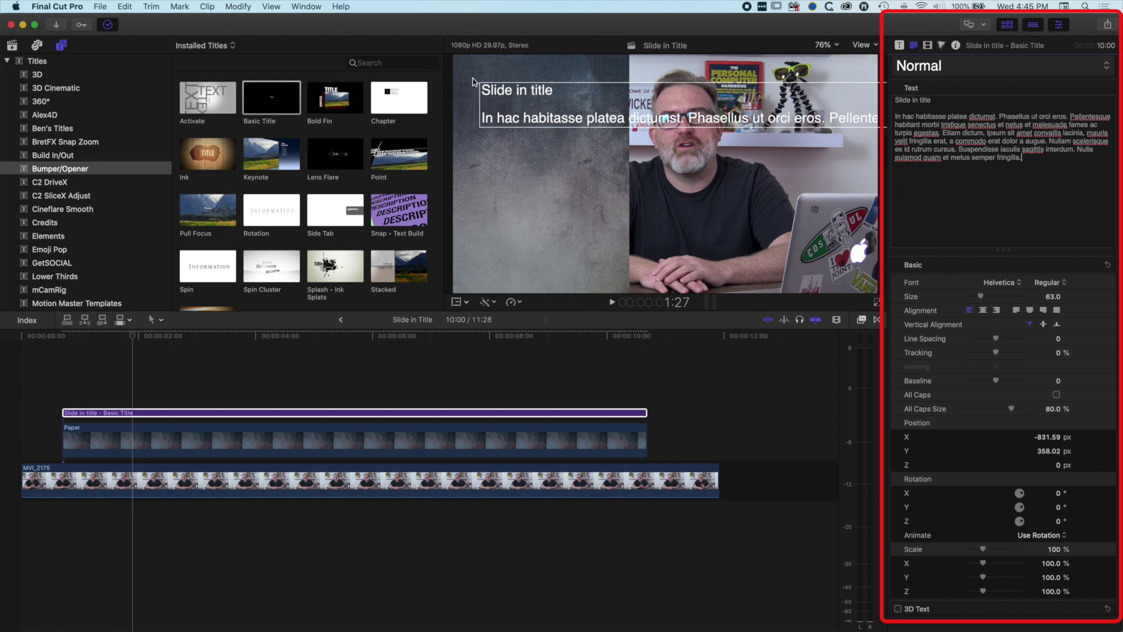
- Set the body paragraph's size to 51 and move the title to about X -866 px, Y 376 px
left_click_drag(1027, 158, 894, 116)
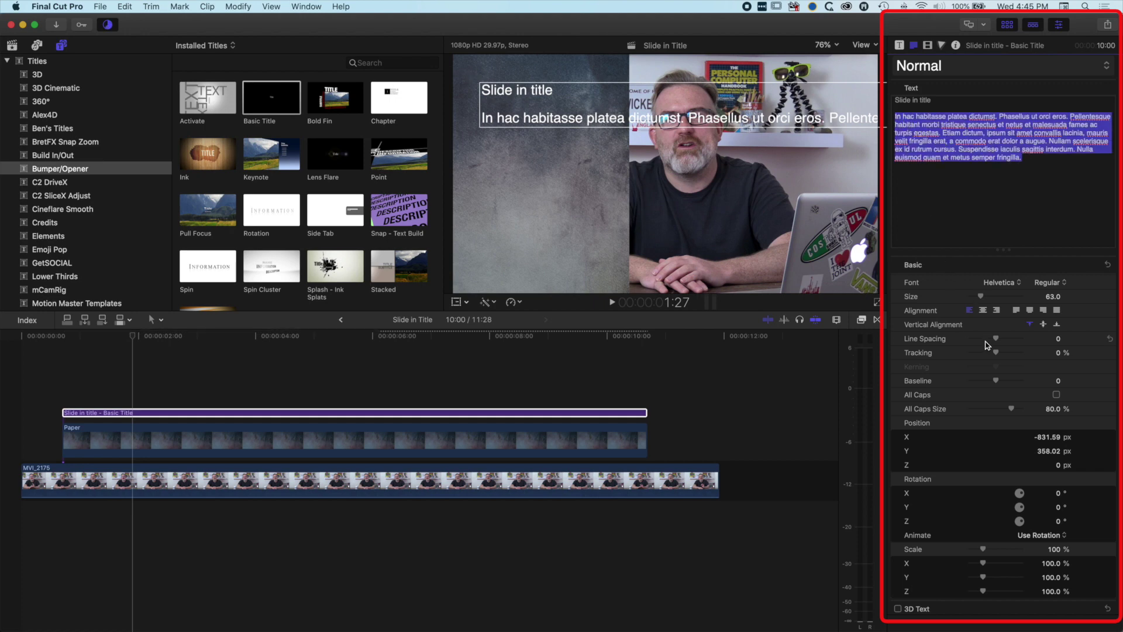
left_click_drag(983, 299, 981, 298)
left_click_drag(538, 93, 529, 89)
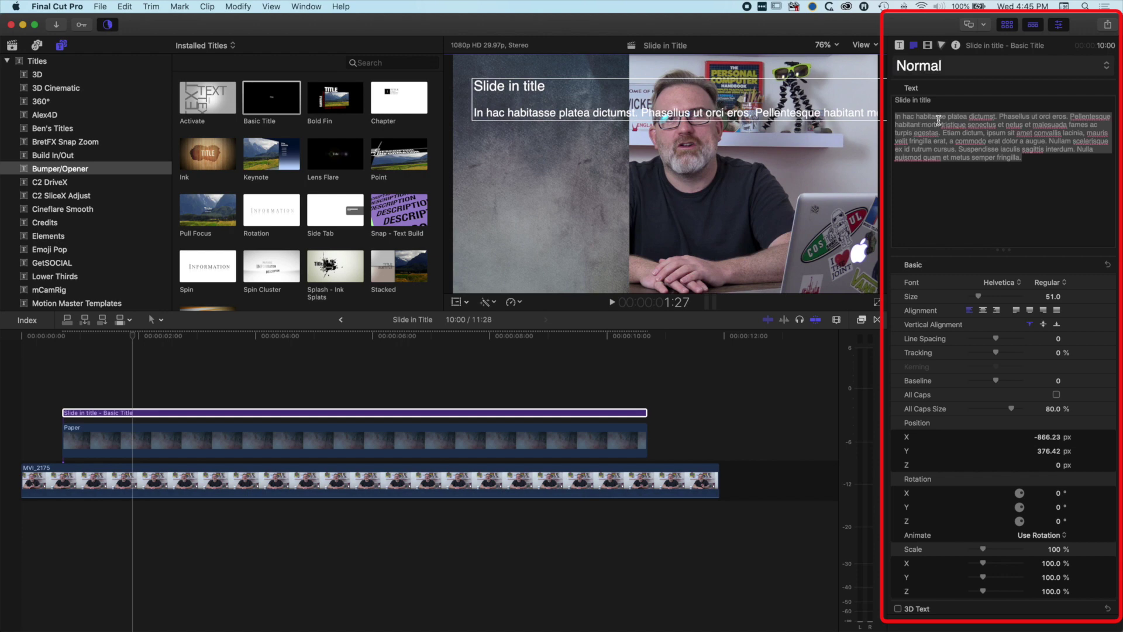
- Delete "dictumst. P" from the first body sentence and insert a line break after "platea has"
left_click(971, 115)
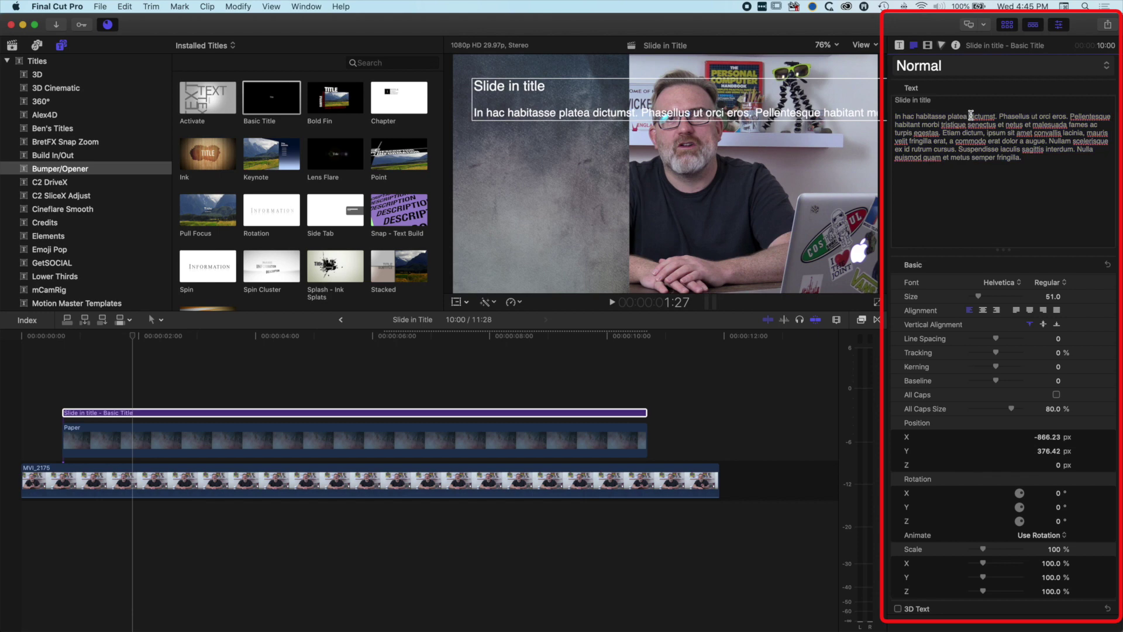
key("shift+Right")
key("shift+Right")
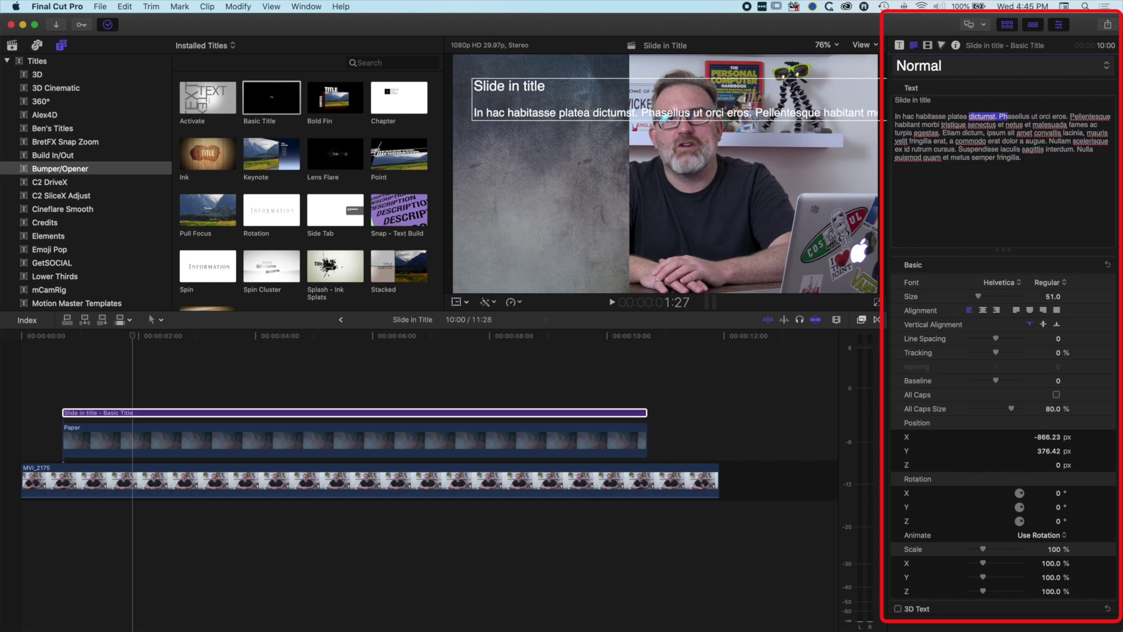
key("BackSpace")
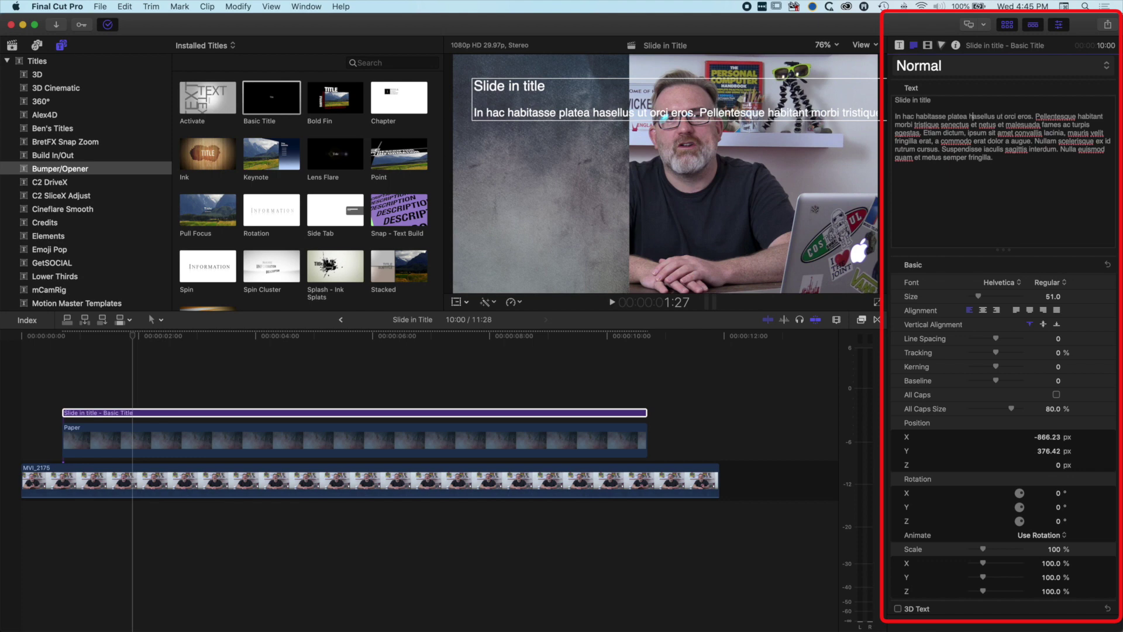
key("Right")
key("Right")
key("Right")
key("Return")
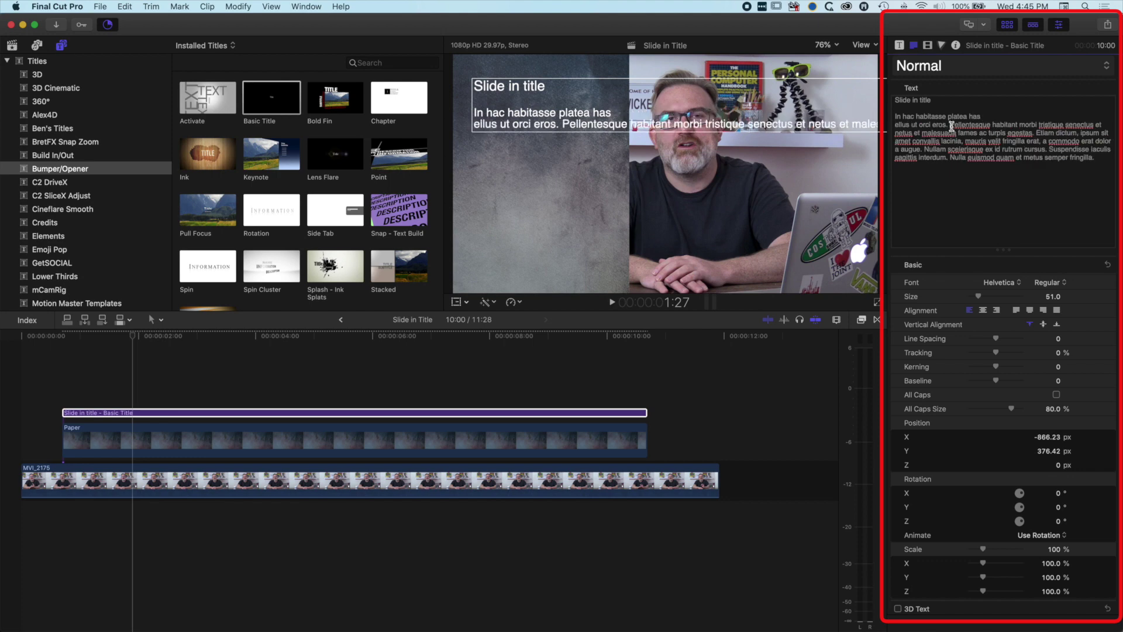
- Select the whole body paragraph and reduce its size to 40.1
left_click(952, 125)
key("Return")
key("BackSpace")
key("super+a")
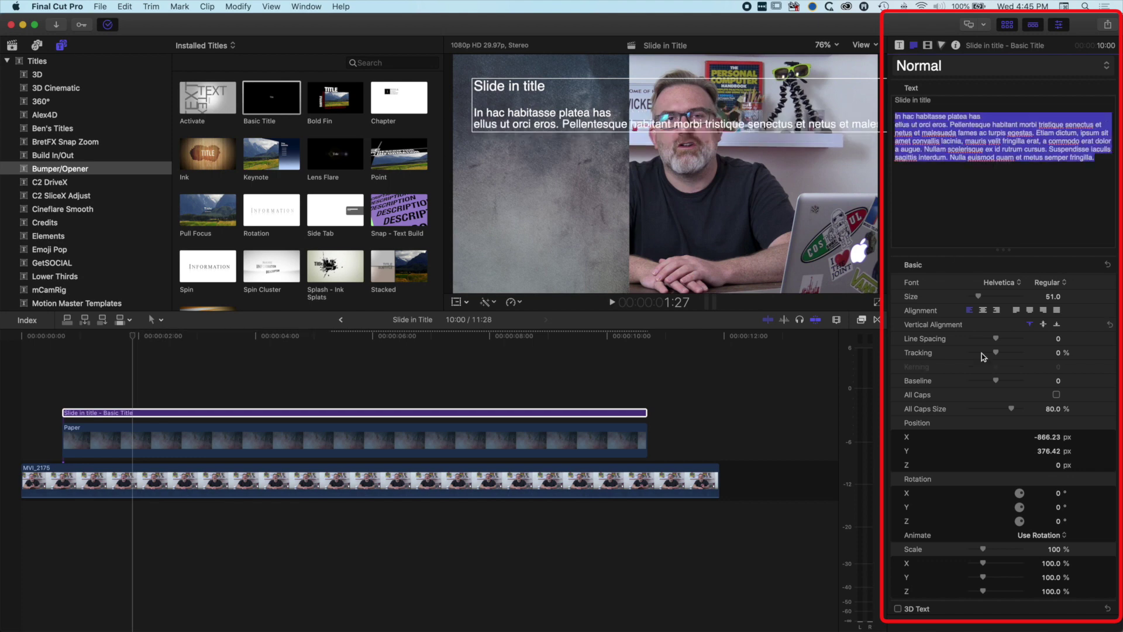
left_click_drag(1053, 296, 1053, 299)
- Remove the line break after "has" and break the body text after "ellus", "habitant", "netus et" and "egestas." instead
left_click(998, 118)
key("Delete")
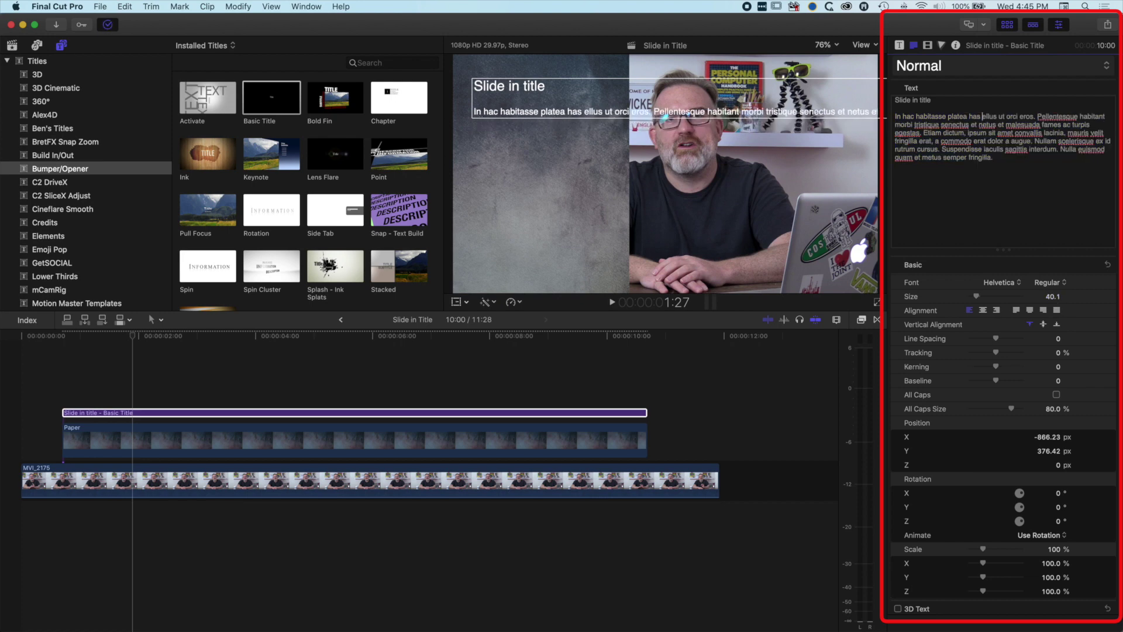
left_click(1002, 118)
key("Return")
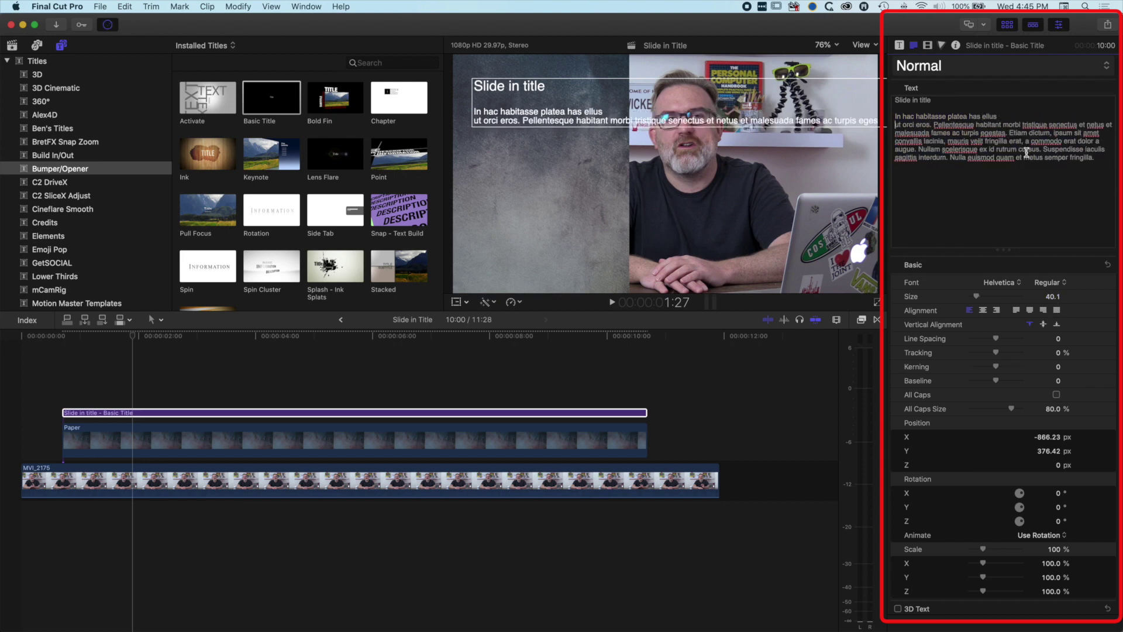
left_click(1002, 125)
key("Return")
left_click(1006, 133)
key("Return")
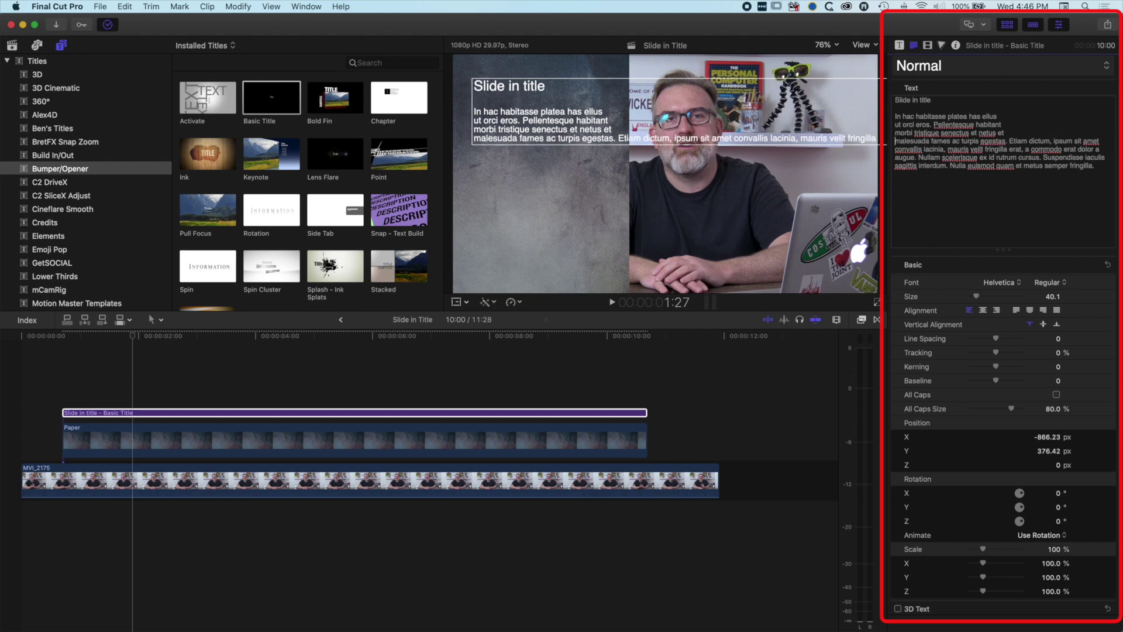
left_click(1011, 142)
key("Return")
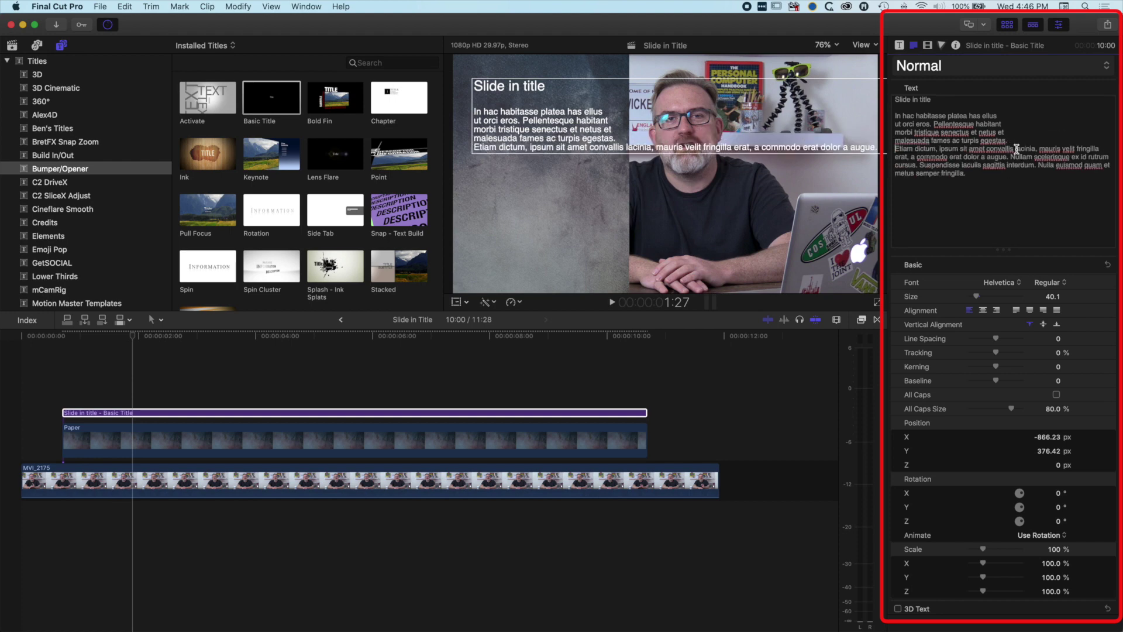
- Break the body text after "convallis", "erat, a", "Nullam" and "cursus.", deleting the word "Suspendisse"
left_click(1014, 148)
key("Return")
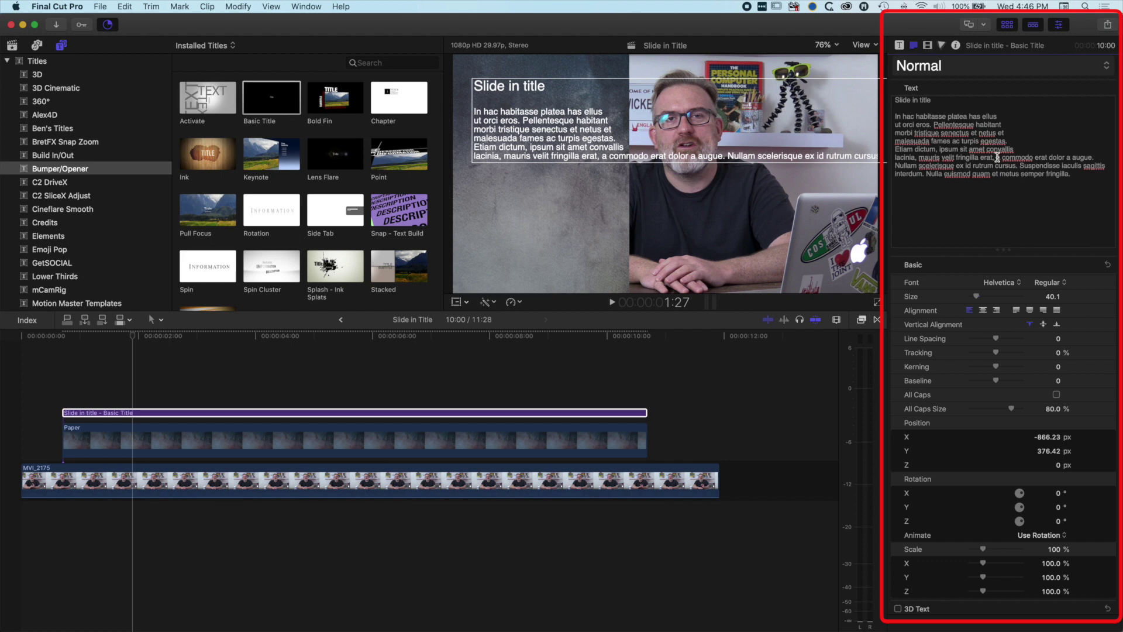
left_click(1004, 157)
key("Return")
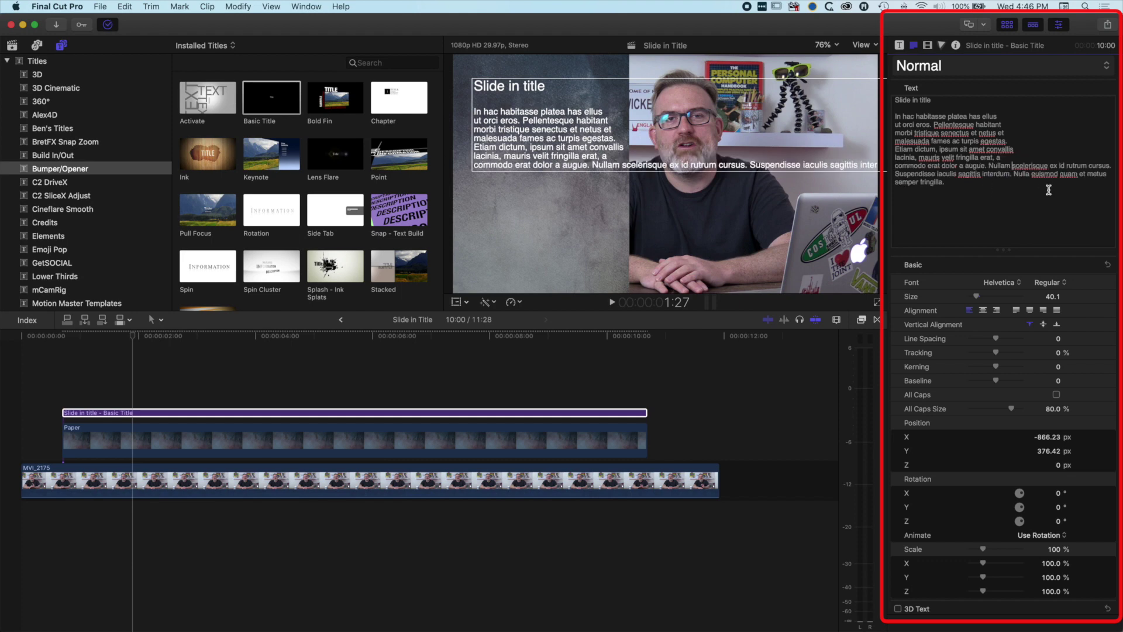
key("Return")
left_click_drag(997, 173, 1044, 174)
key("BackSpace")
key("Return")
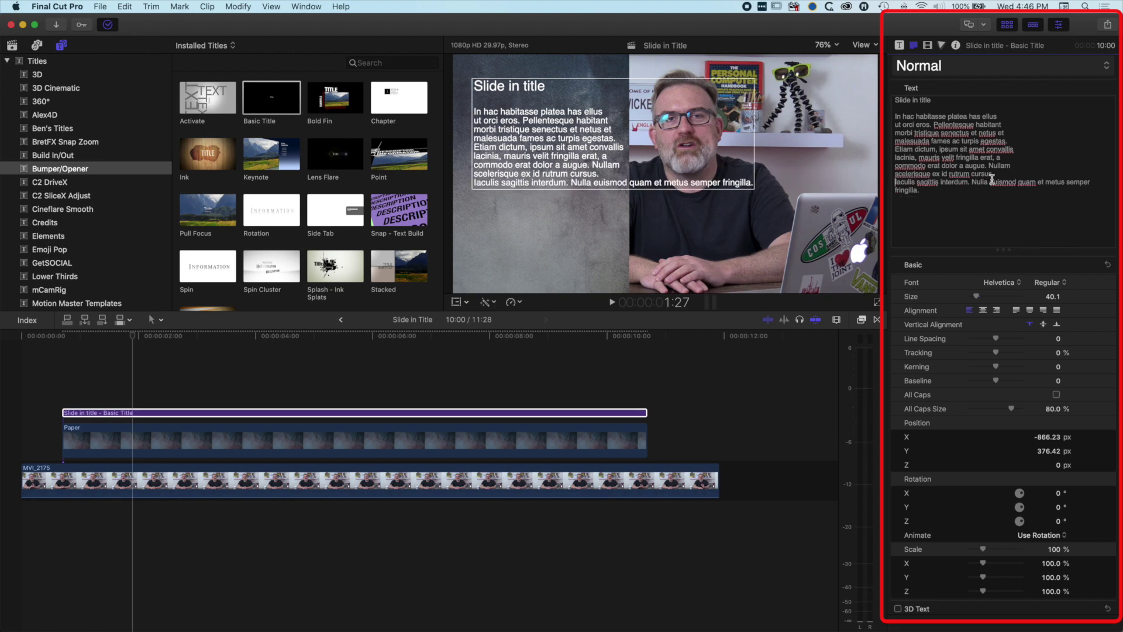
- Insert a line break after "Nulla" and delete the closing word "fringilla", ending the body text with "semper."
left_click(991, 182)
key("Return")
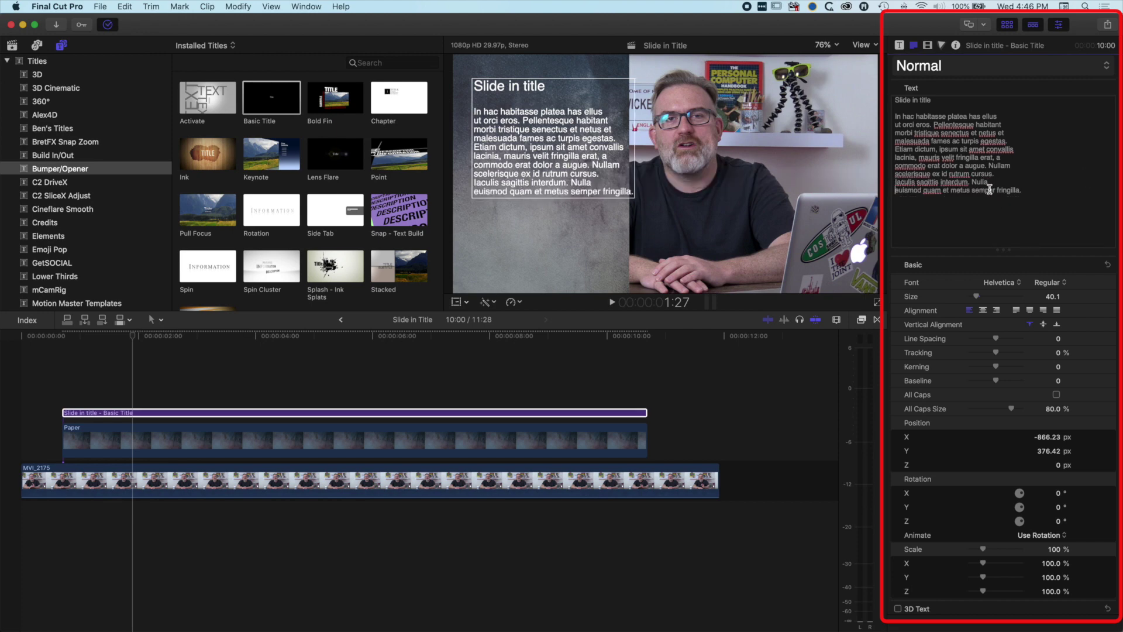
double_click(1009, 190)
key("BackSpace")
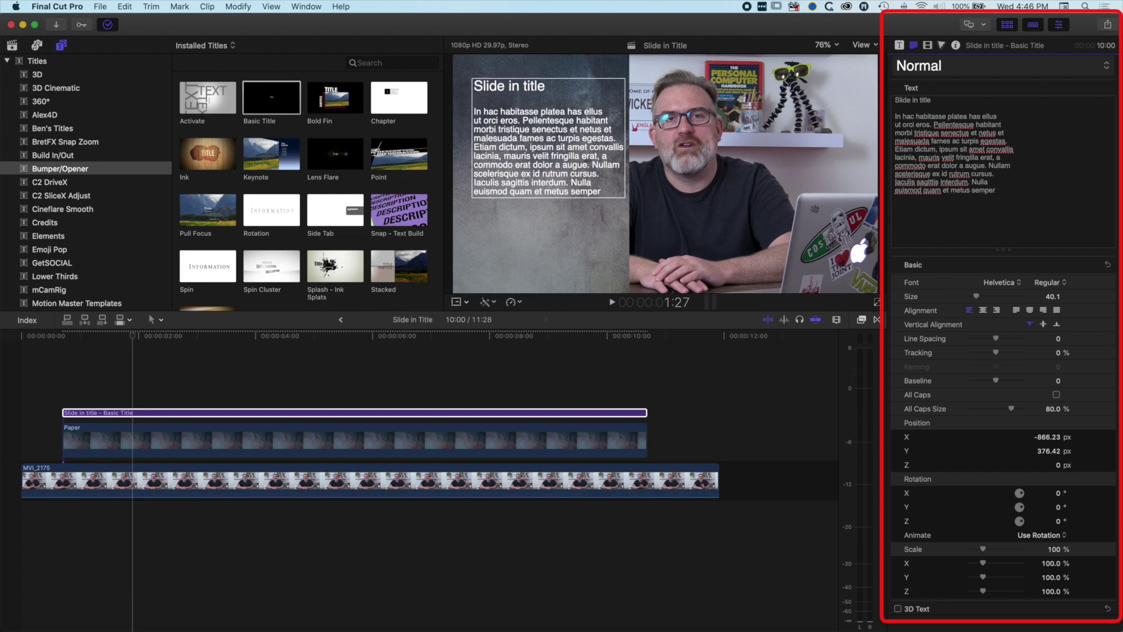
- Set the line spacing of the whole body paragraph to 29
left_click_drag(998, 190, 894, 116)
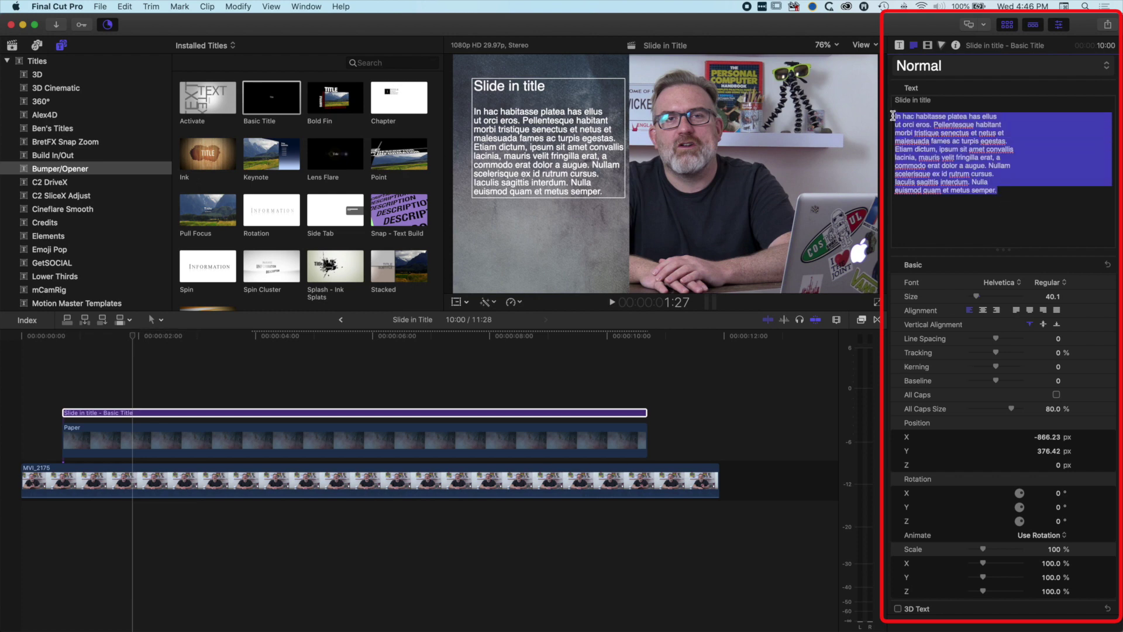
left_click_drag(996, 338, 1005, 340)
- Turn on All Caps for the "Slide in title" heading and set its All Caps Size to 100%
left_click(914, 100)
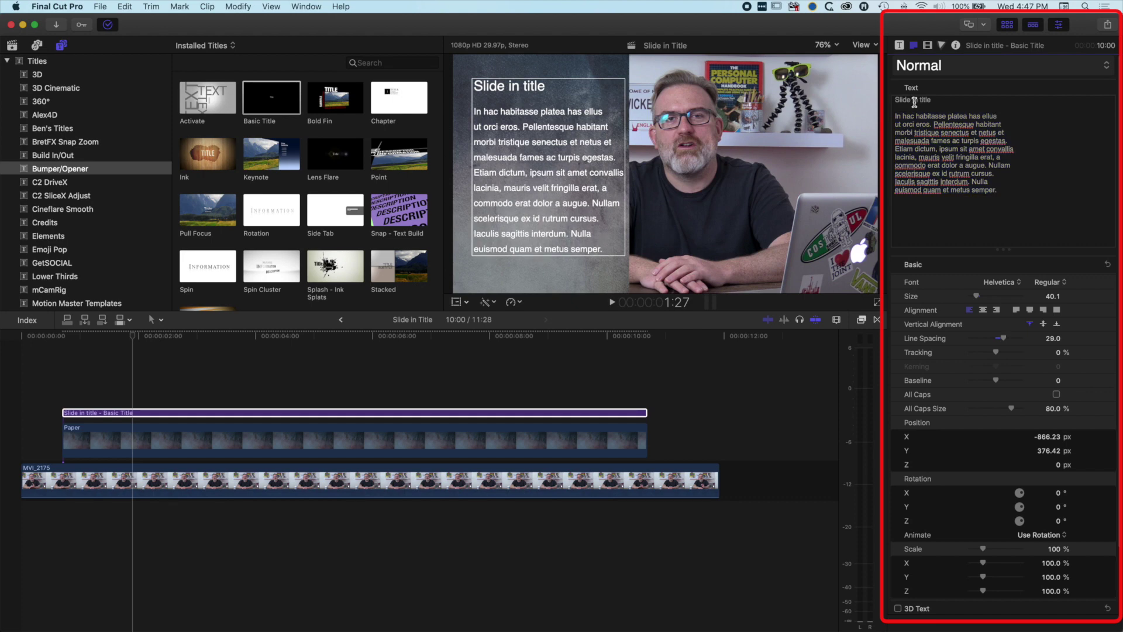
left_click_drag(943, 99, 878, 98)
left_click(1056, 395)
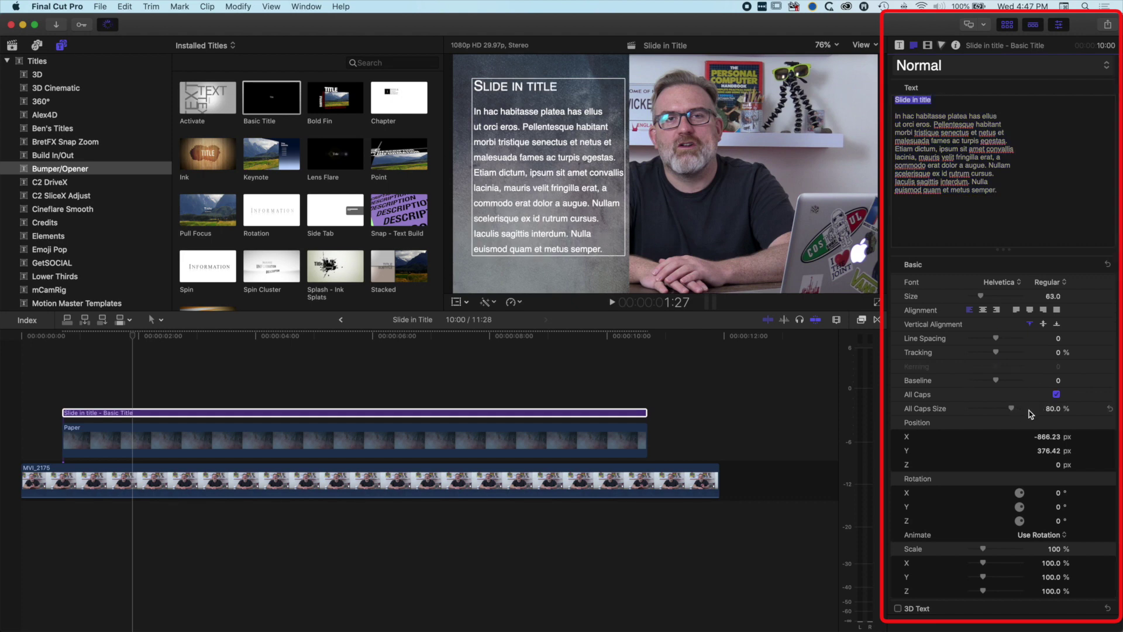
left_click_drag(1030, 414, 1035, 414)
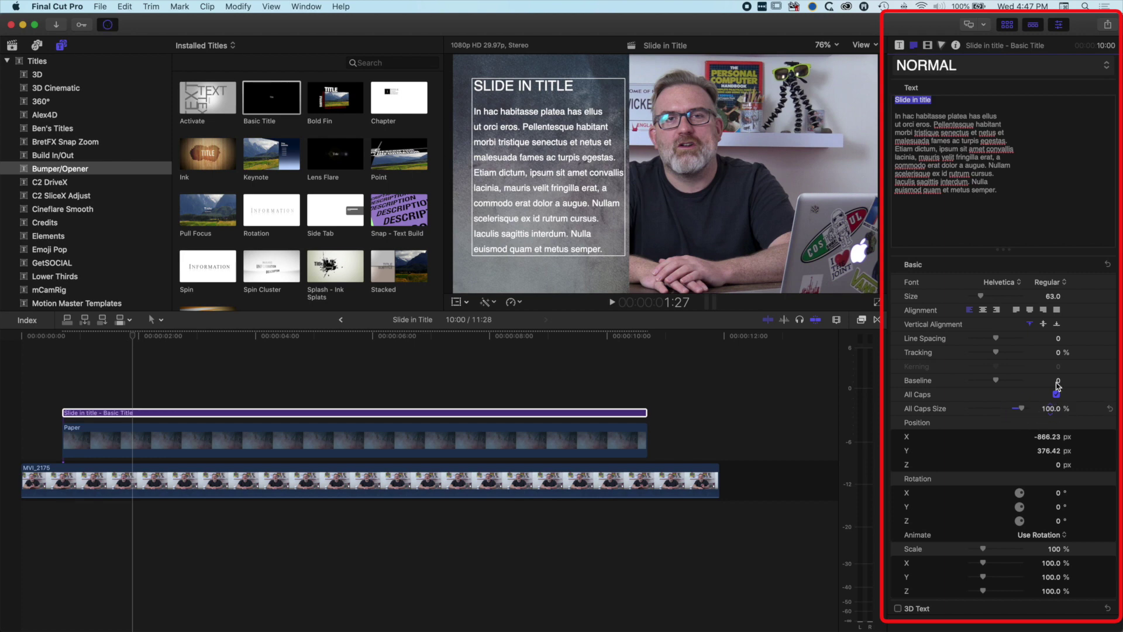
- Set the heading's font style to Bold and move the title to about X -887 px, Y 369 px
left_click(1050, 284)
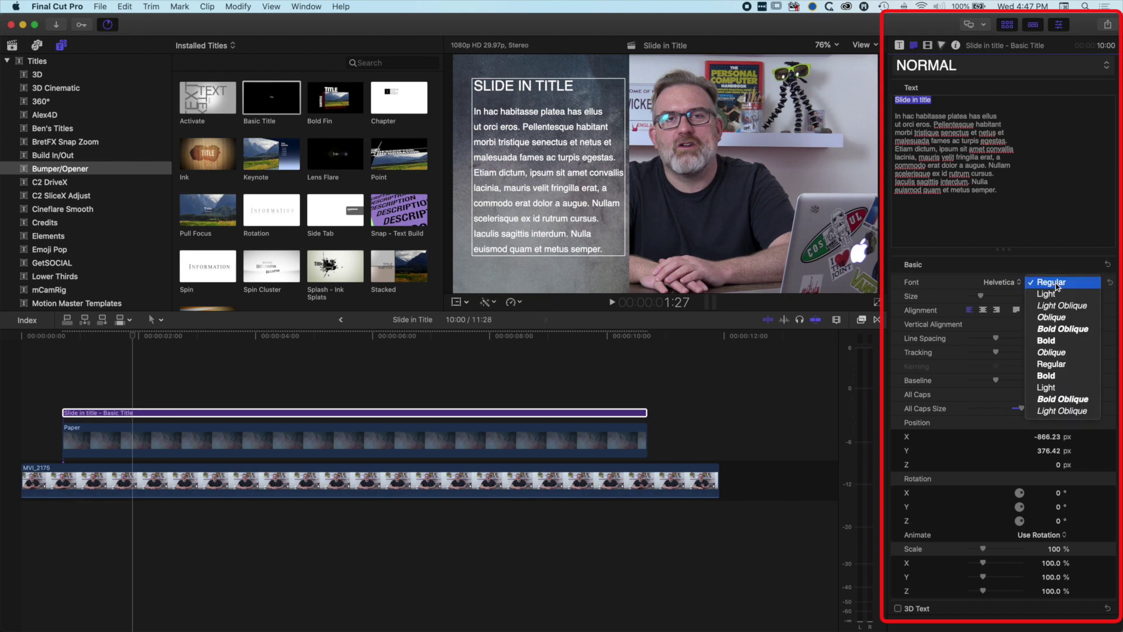
left_click(1049, 341)
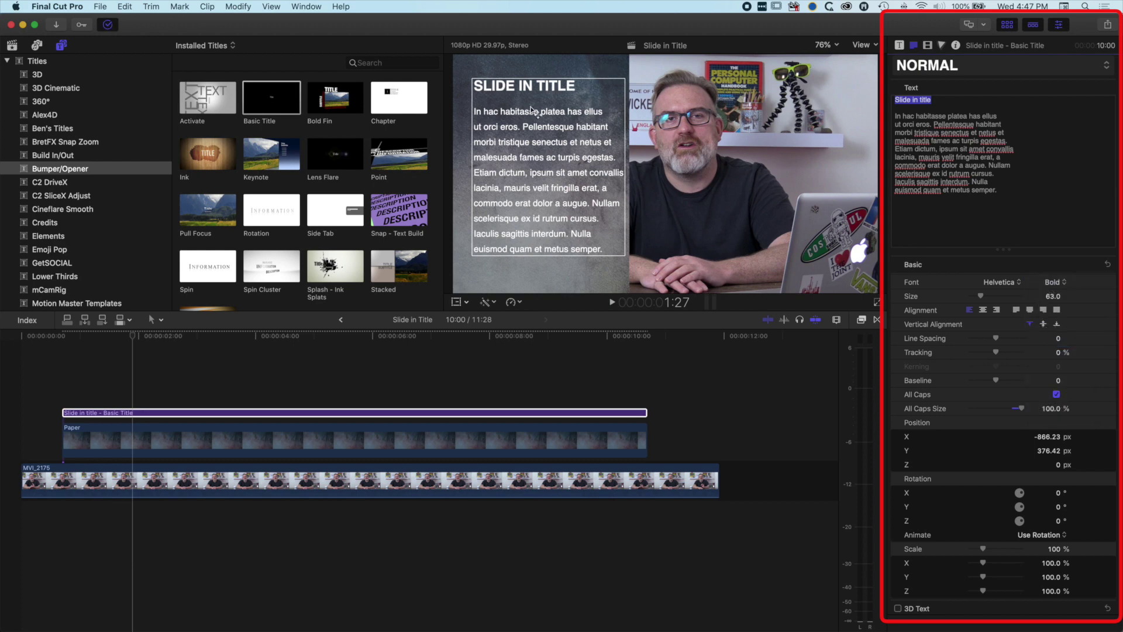
left_click_drag(536, 116, 532, 119)
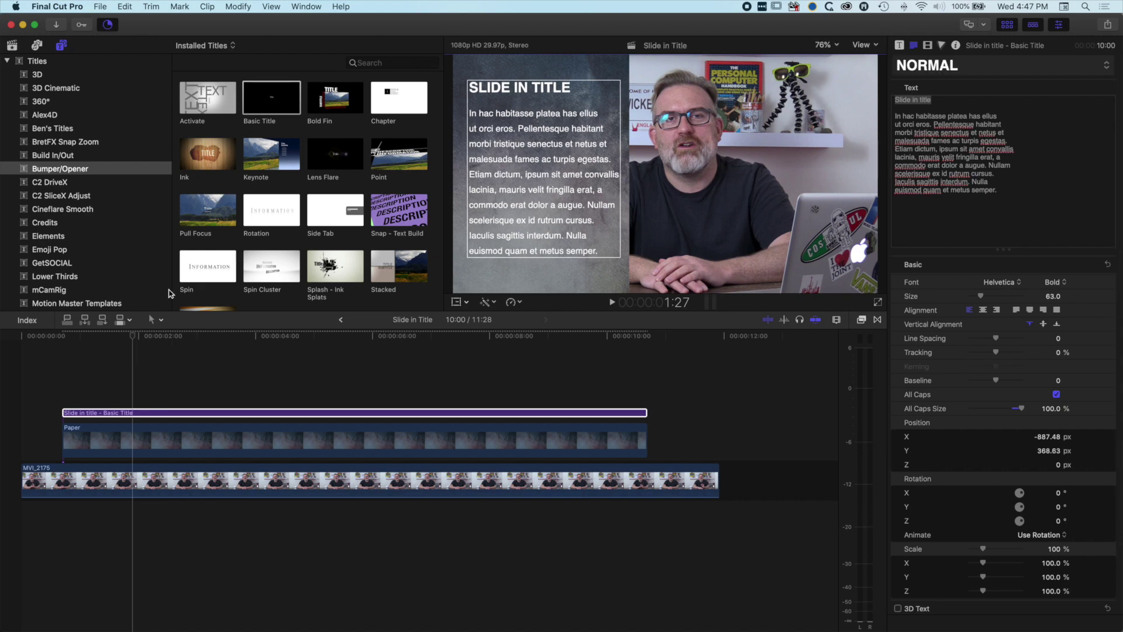
- Move the playhead back to the start of the title clip, at frame 21
mouse_move(135, 335)
left_mouse_down()
mouse_move(156, 336)
mouse_move(129, 339)
left_mouse_up()
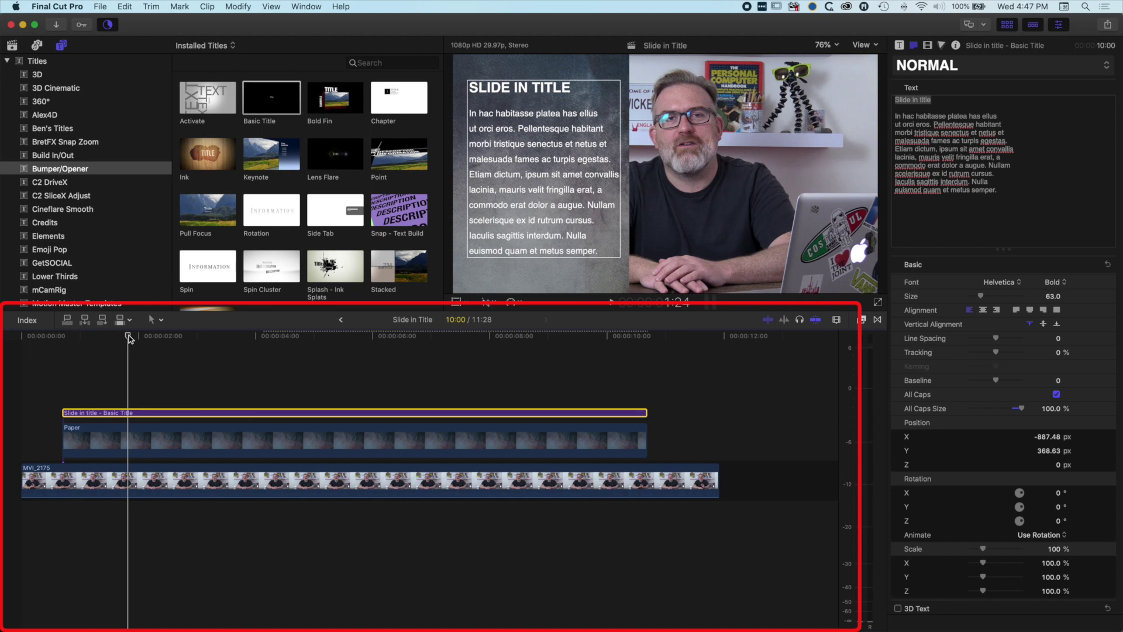
left_click_drag(129, 339, 64, 338)
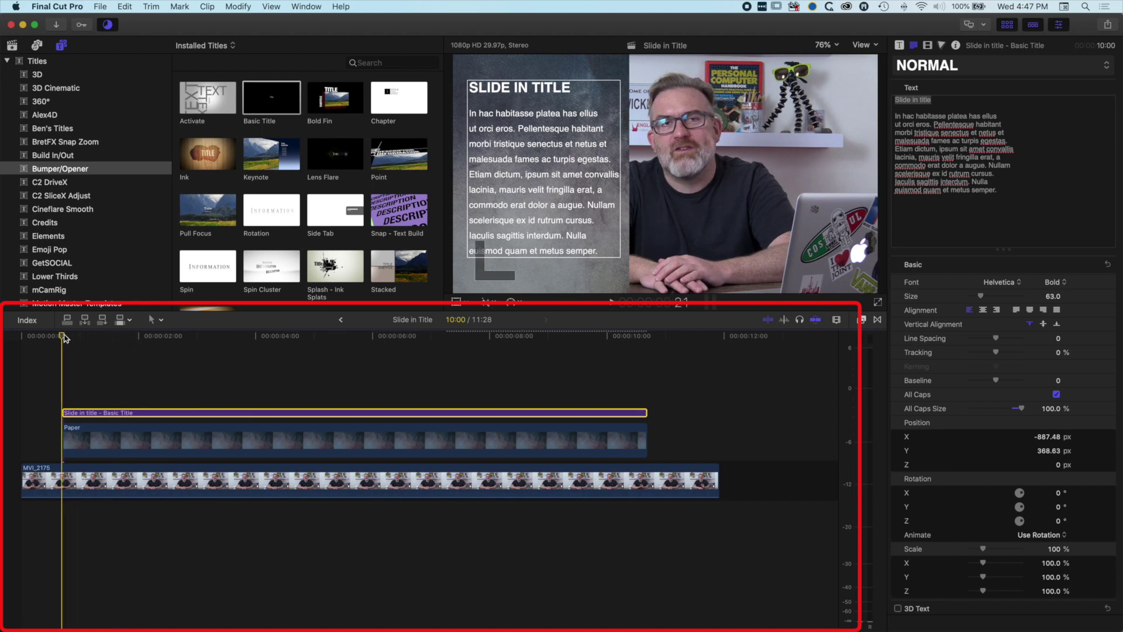
- Animate the Paper clip's slide-in with a transform keyframe in place at 1:23 and the panel moved off the frame's left side at frame 21
key("space")
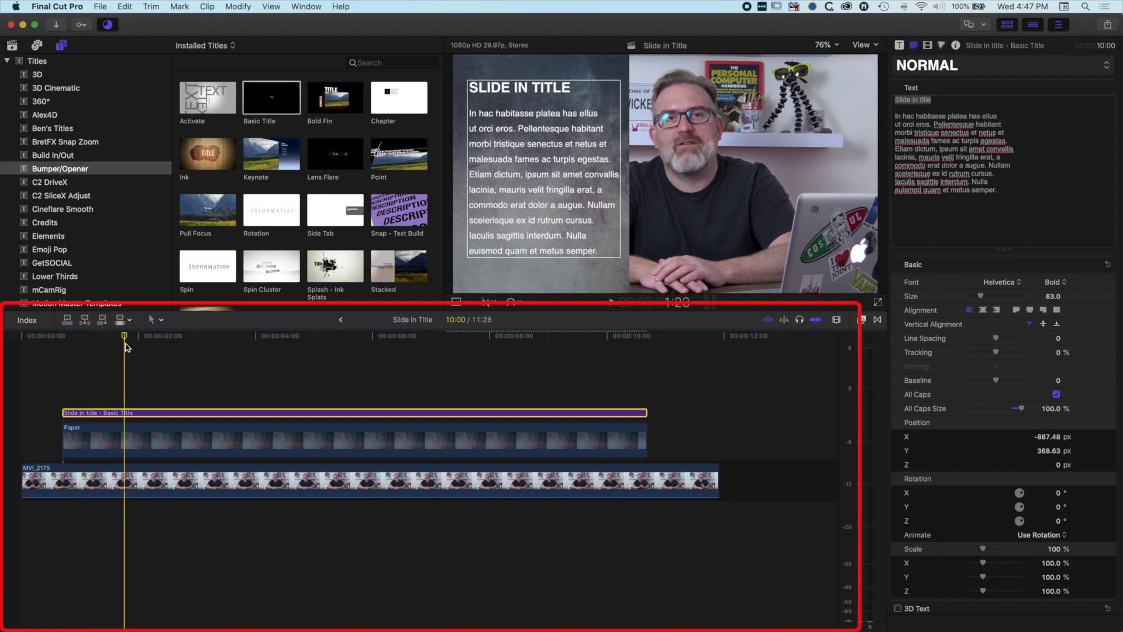
left_click(128, 440)
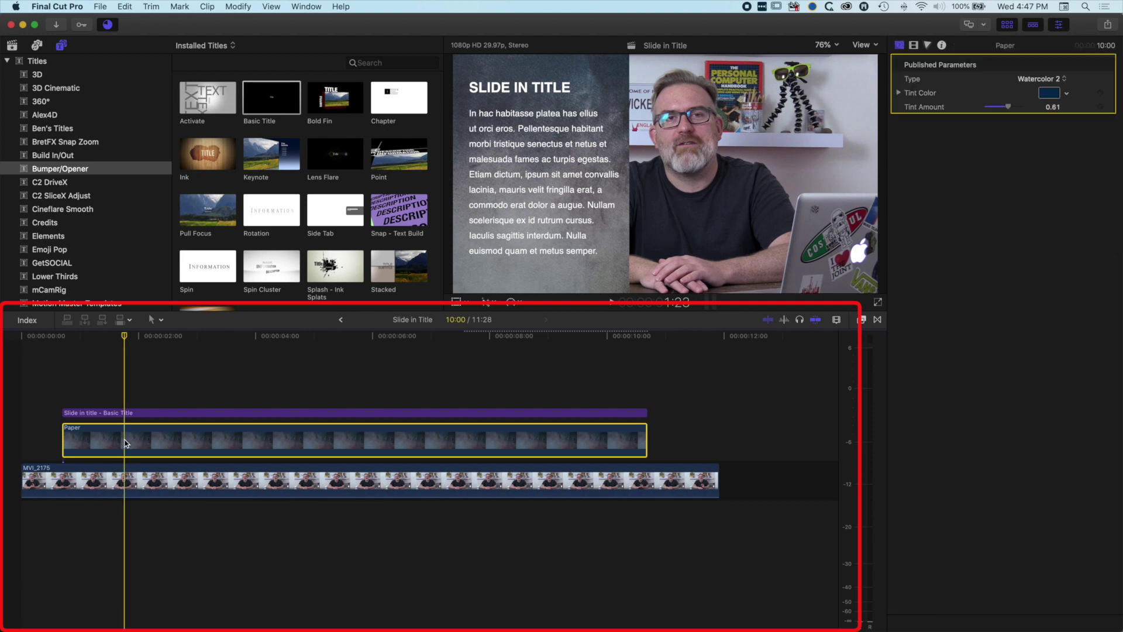
left_click(456, 302)
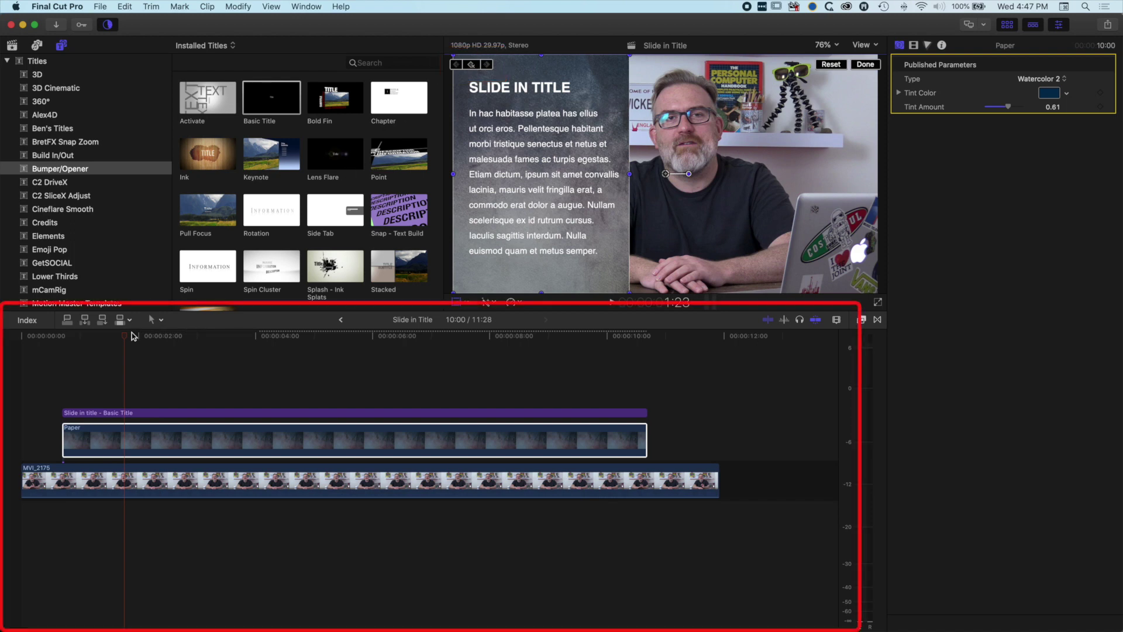
left_click(63, 337)
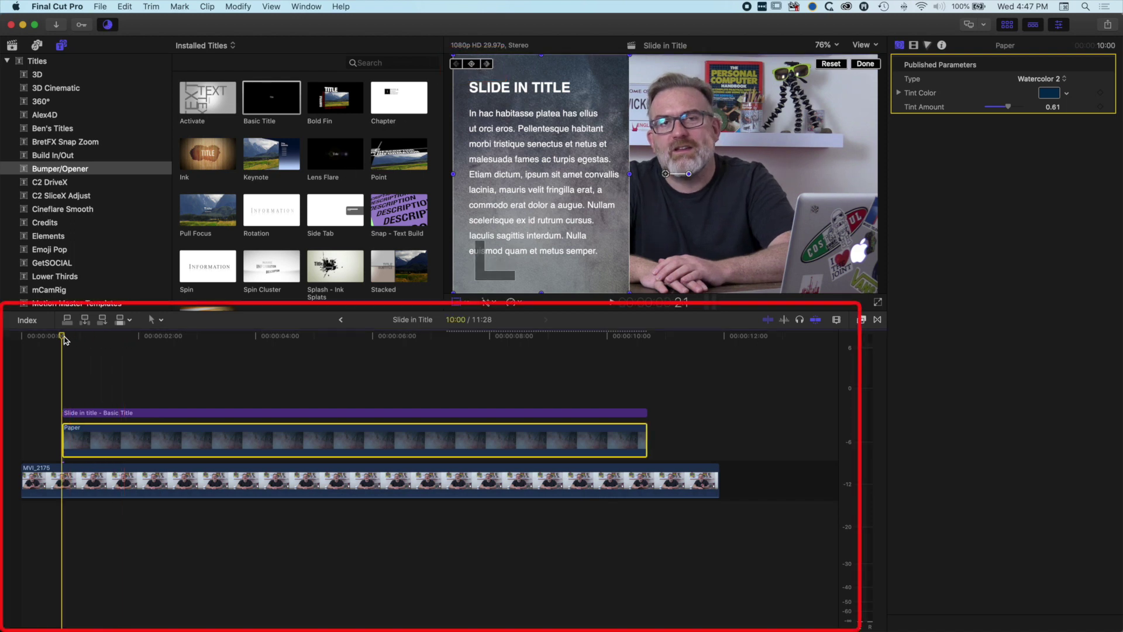
left_click_drag(666, 173, 487, 174)
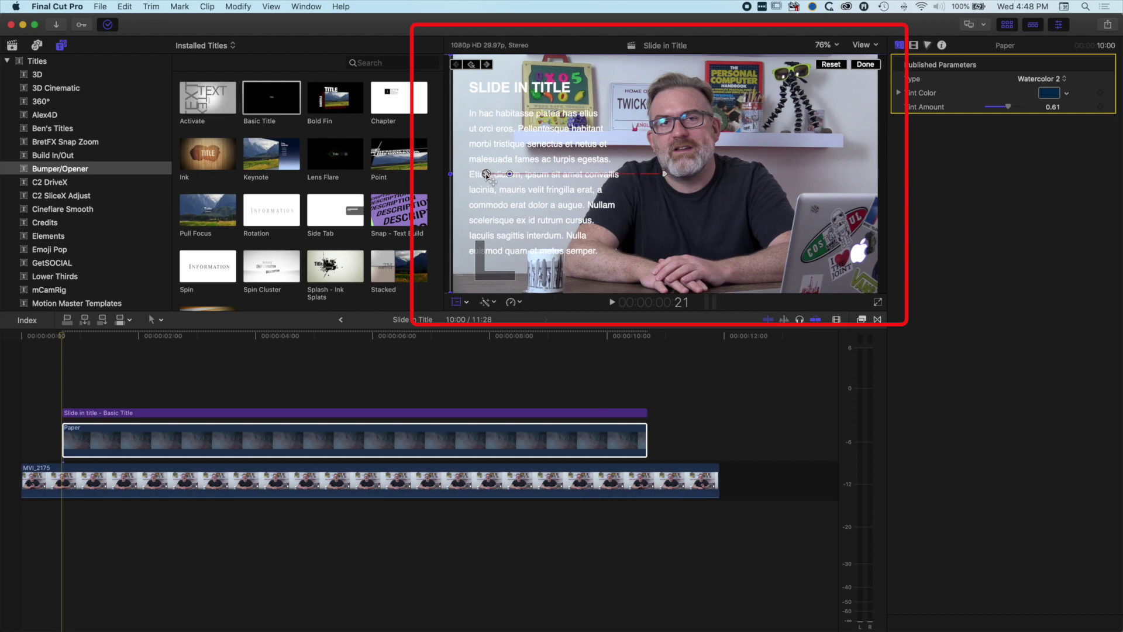
- Play back the Paper panel's slide-in and check its timing against the title text
key("space")
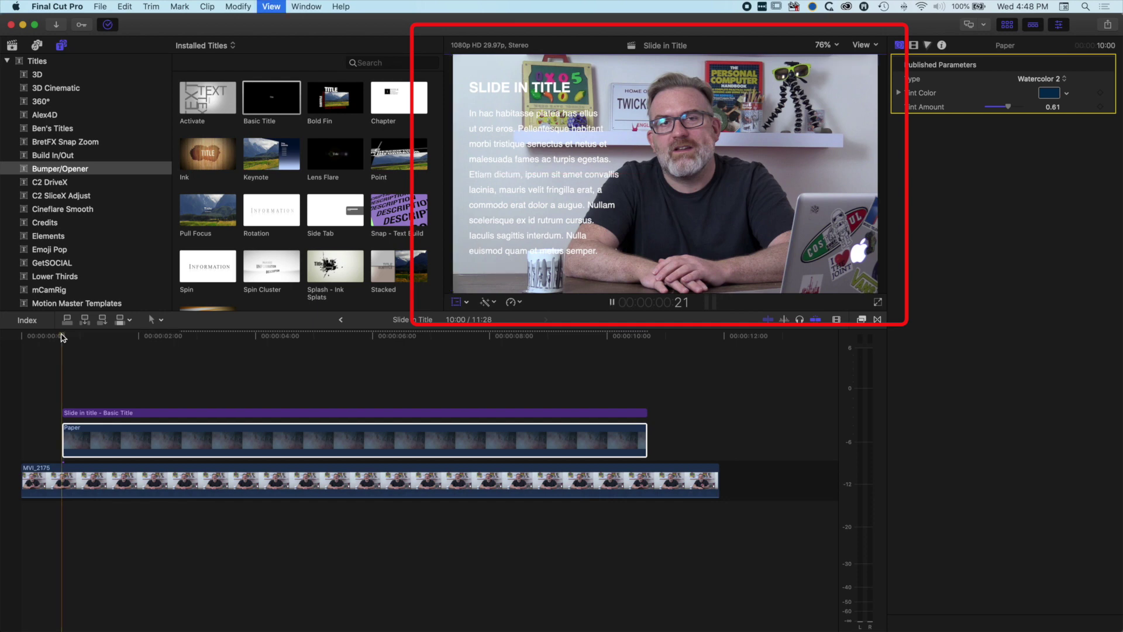
key("space")
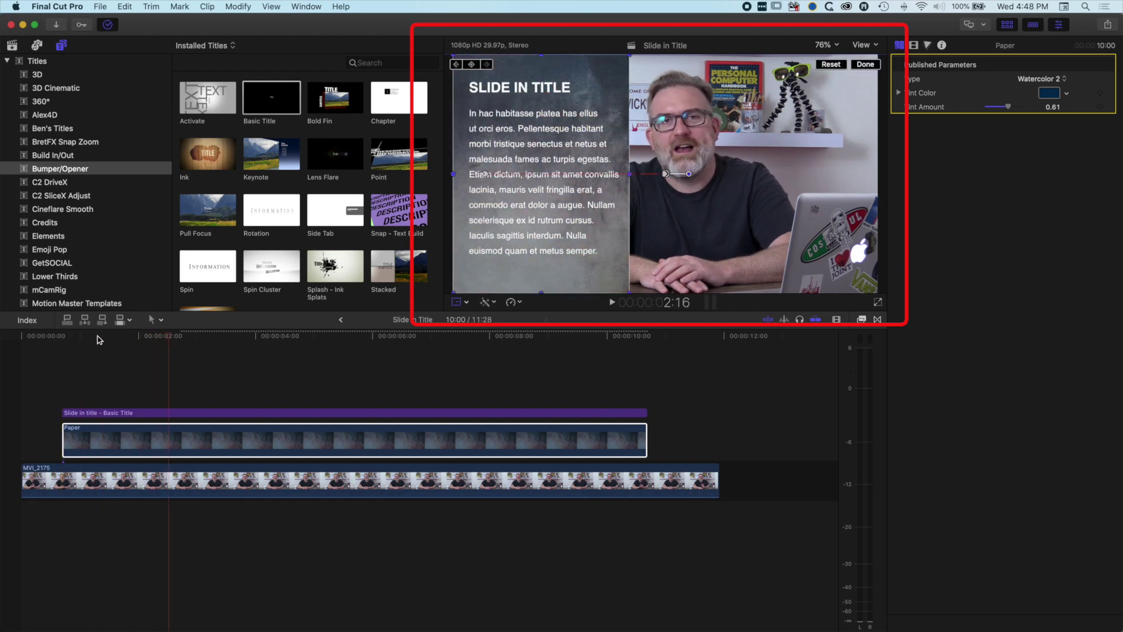
left_click_drag(169, 338, 103, 338)
key("space")
key("space")
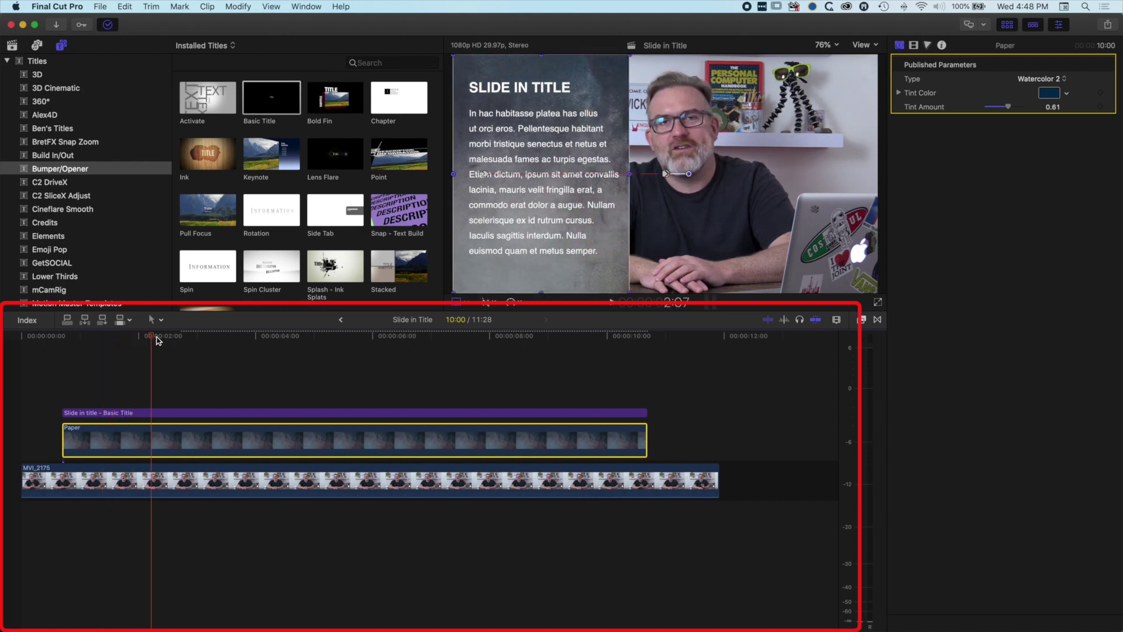
- Animate the title's slide-in with a transform keyframe in place at 2:05 and the text moved off the frame's left side at 1:08
left_click(157, 413)
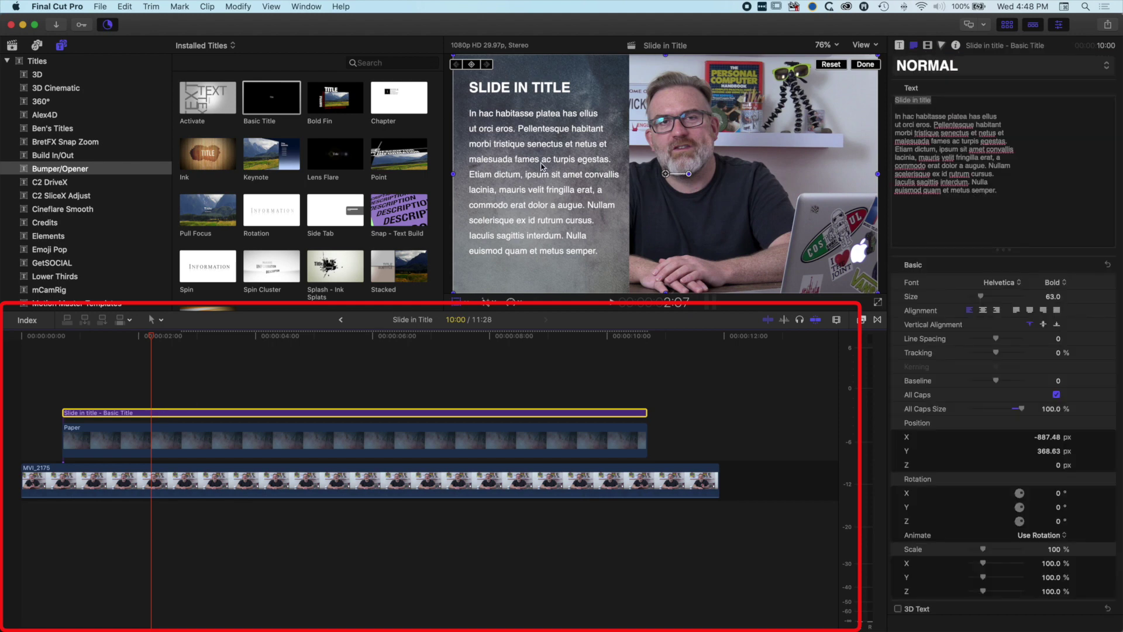
mouse_move(150, 339)
left_mouse_down()
mouse_move(120, 339)
mouse_move(151, 341)
left_mouse_up()
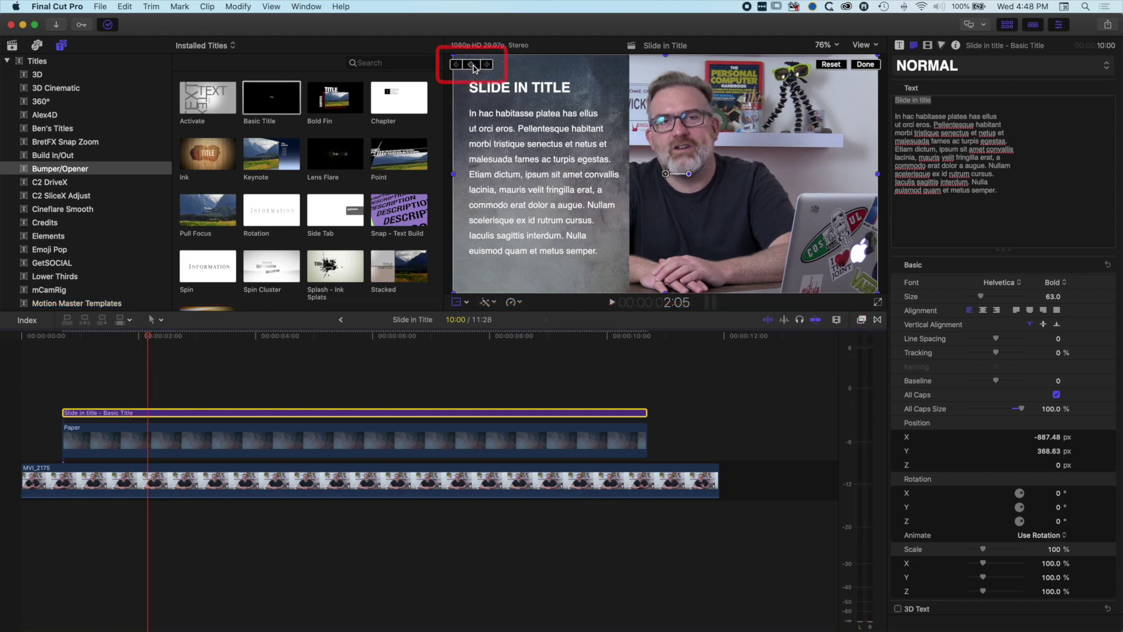
mouse_move(151, 341)
left_mouse_down()
mouse_move(56, 337)
mouse_move(98, 337)
left_mouse_up()
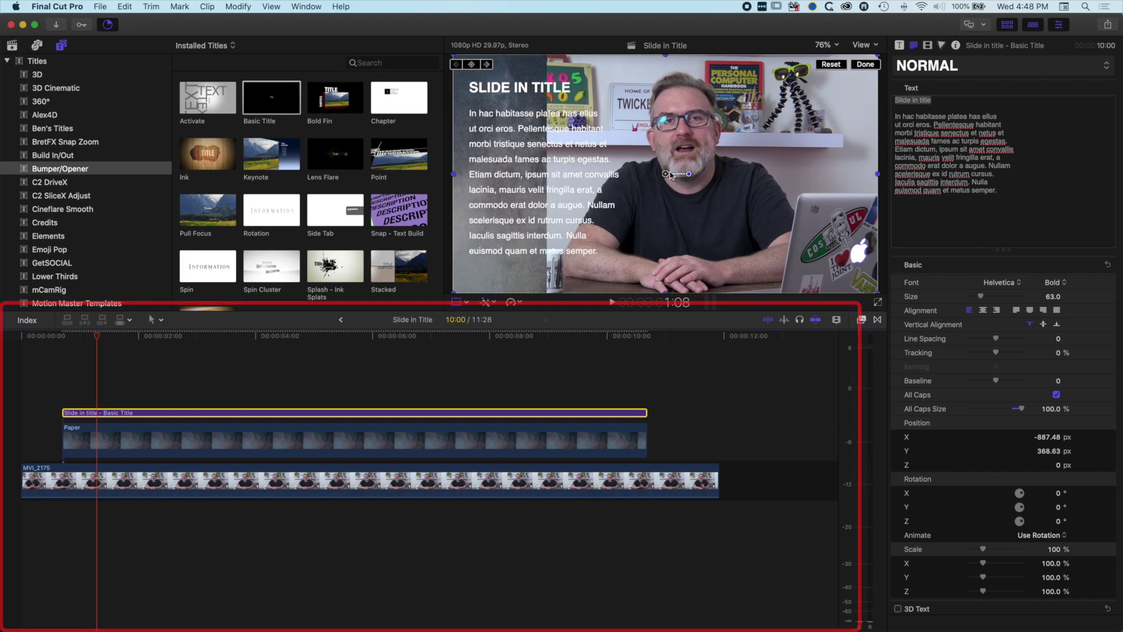
left_click_drag(666, 174, 497, 174)
- Play back the combined slide-in of the Paper panel and the title from before the clips' start
left_click_drag(95, 339, 56, 338)
key("space")
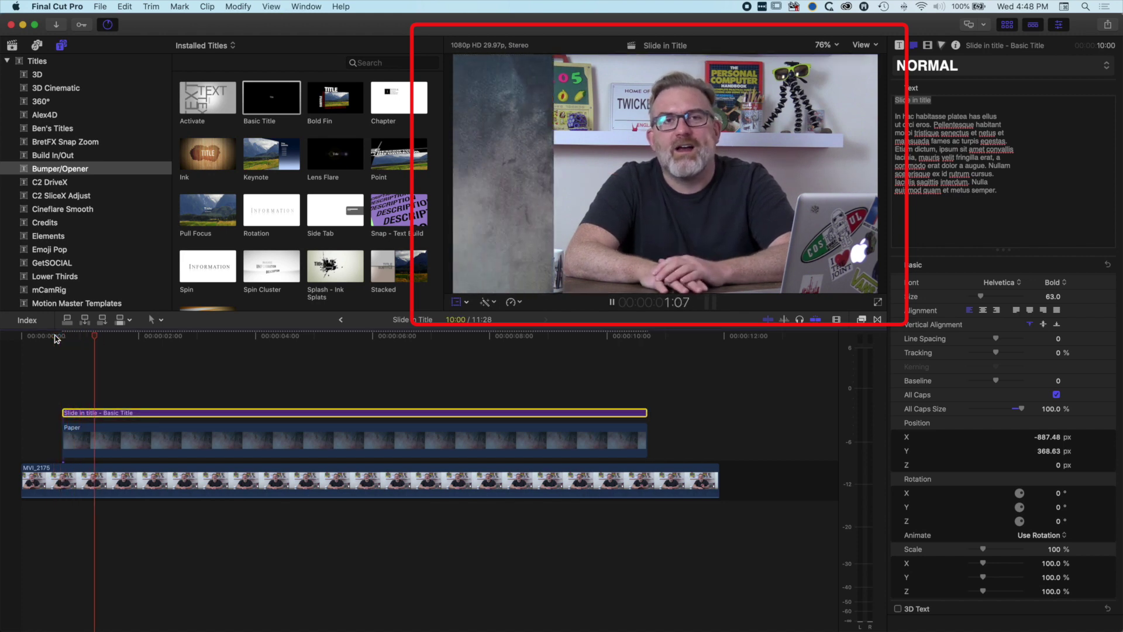
key("space")
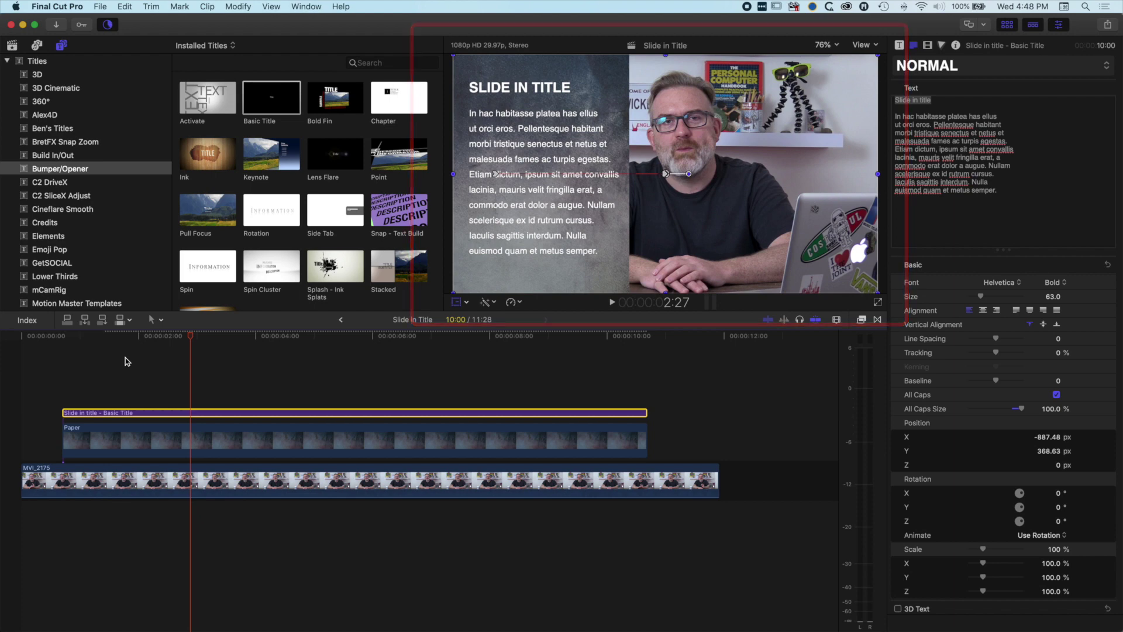
- Show the video animation lanes of both the Paper clip and the title clip in the timeline
scroll(170, 436, "right", 1)
right_click(171, 438)
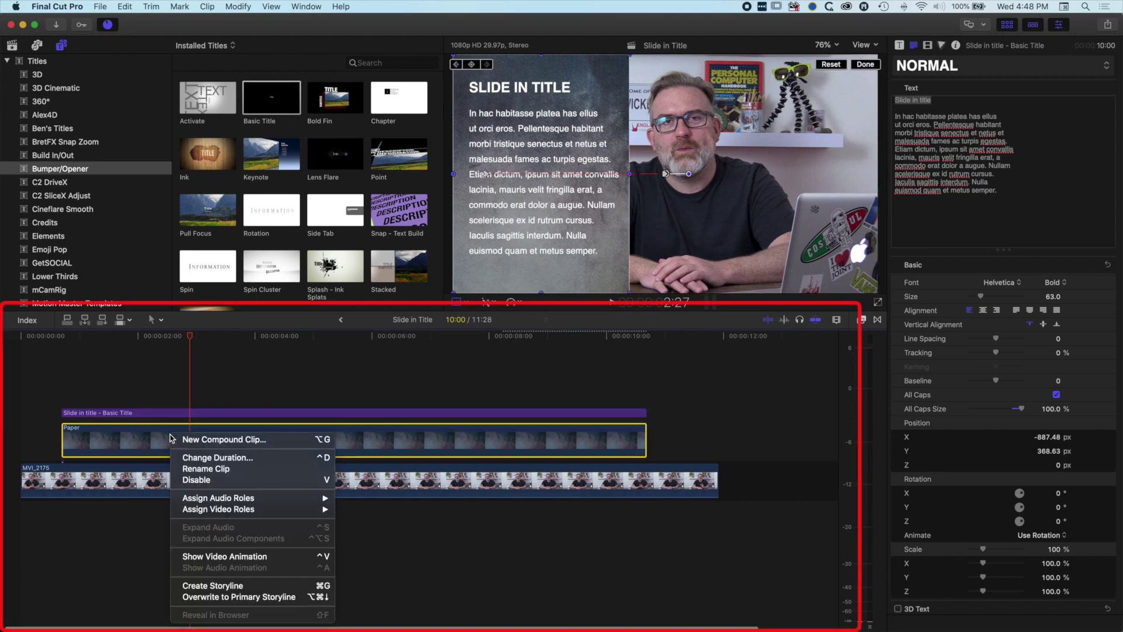
left_click(212, 556)
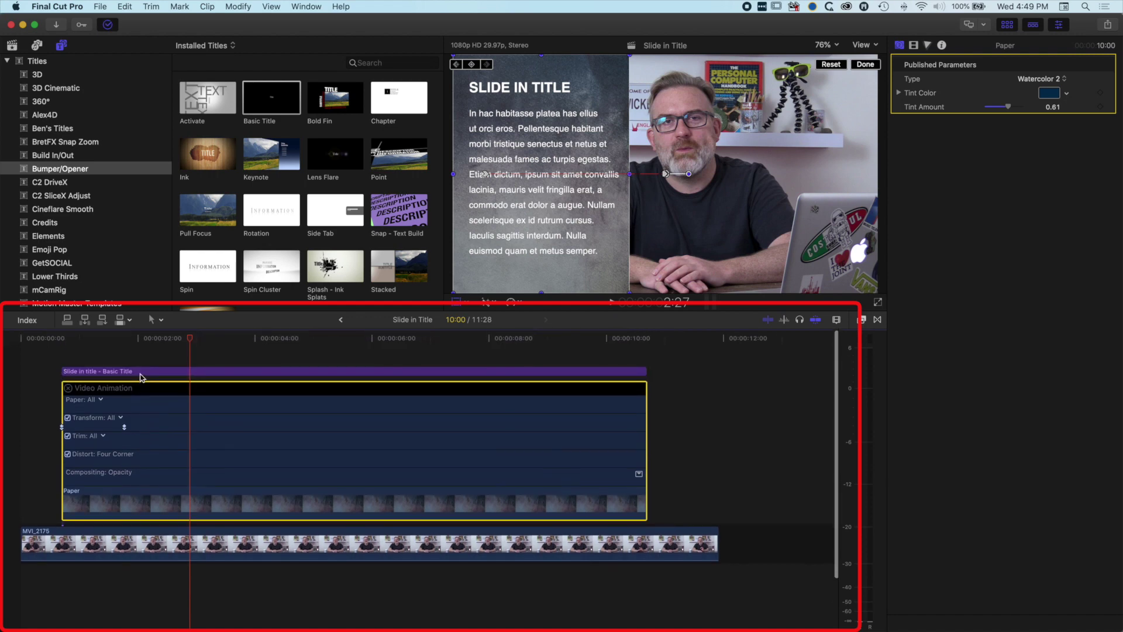
right_click(144, 370)
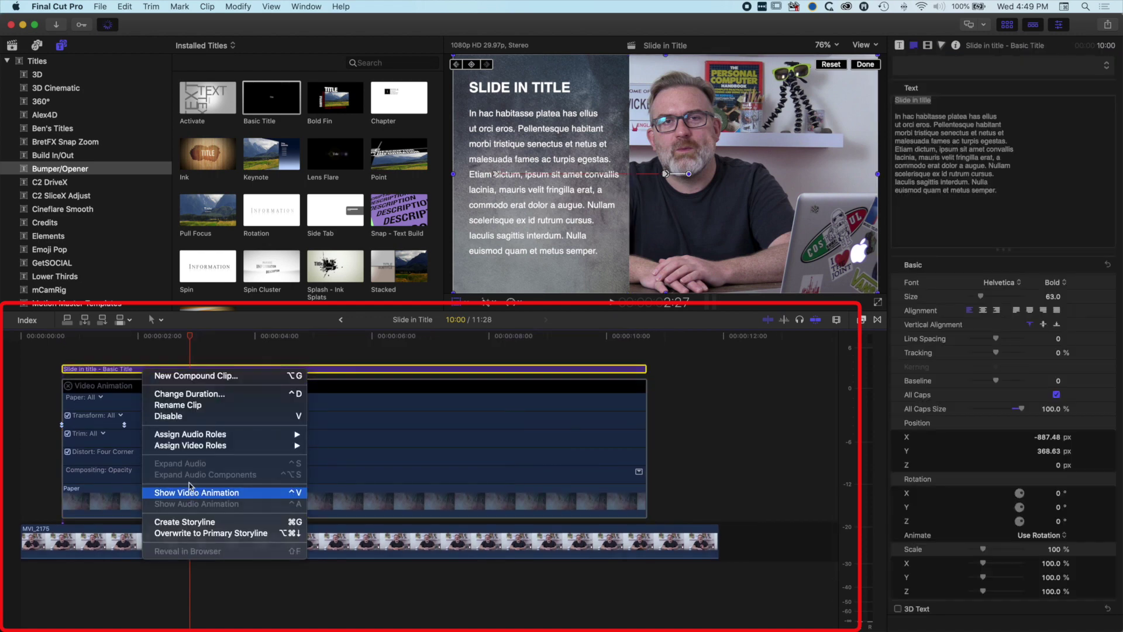
left_click(194, 493)
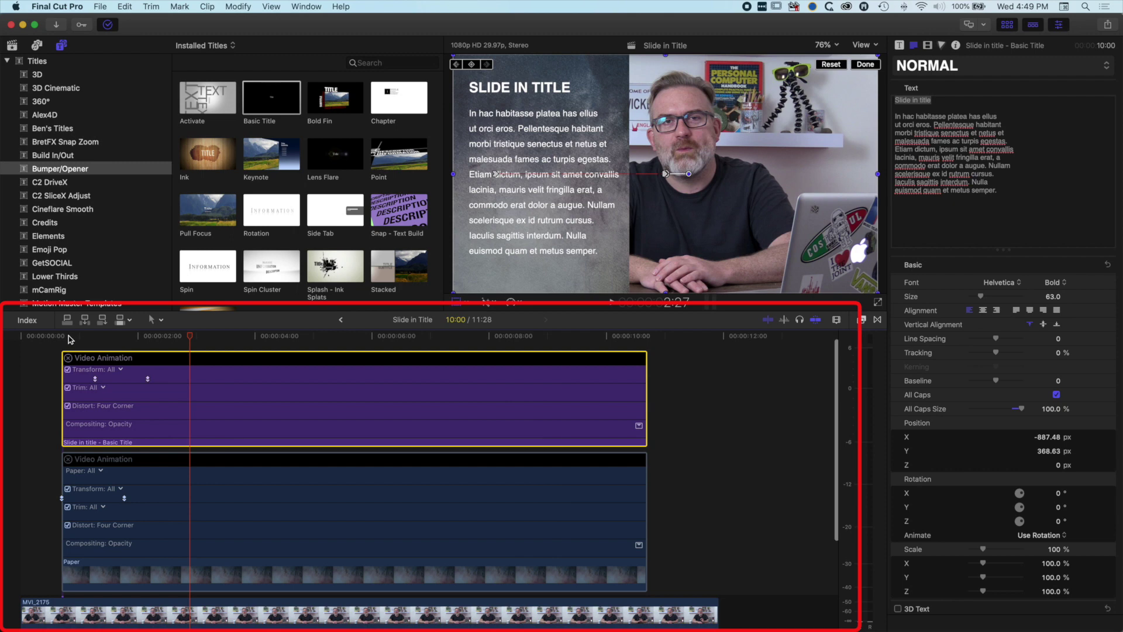
- Retime the slide-ins by moving Paper's second transform keyframe to 01:00:00:24 and both of the title's transform keyframes earlier
left_click(65, 335)
key("space")
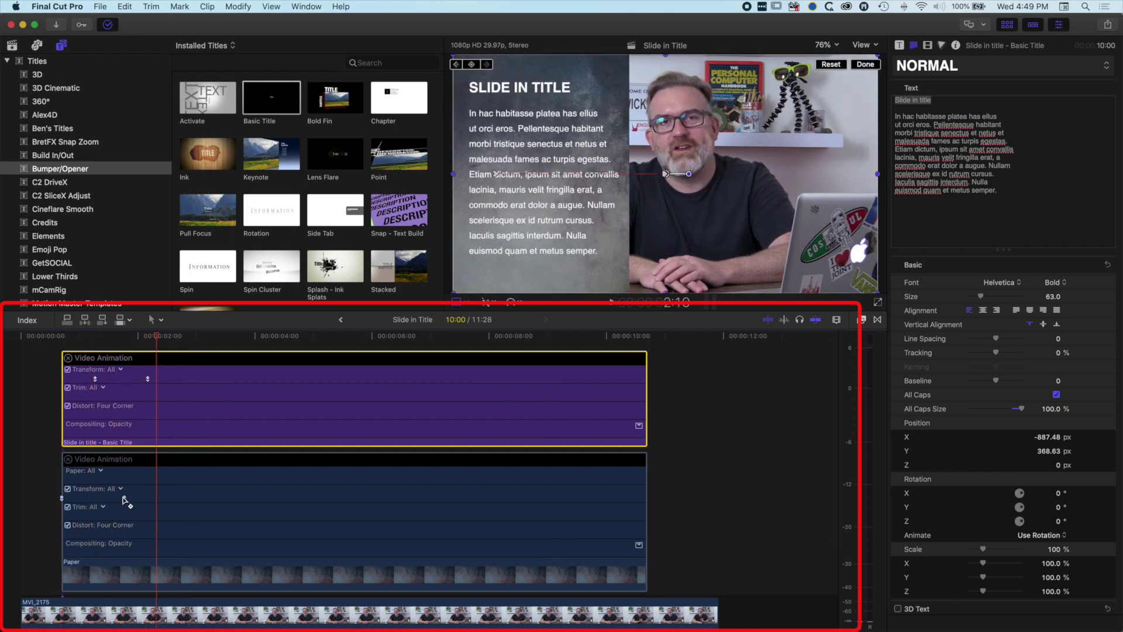
left_click_drag(124, 499, 108, 498)
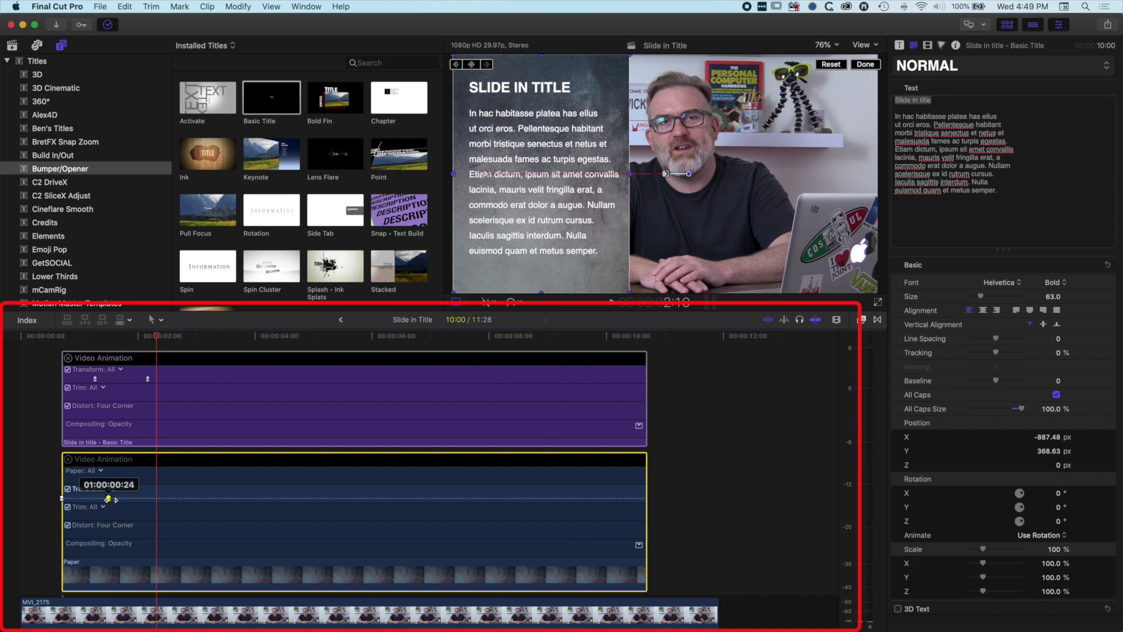
left_click_drag(95, 379, 124, 379)
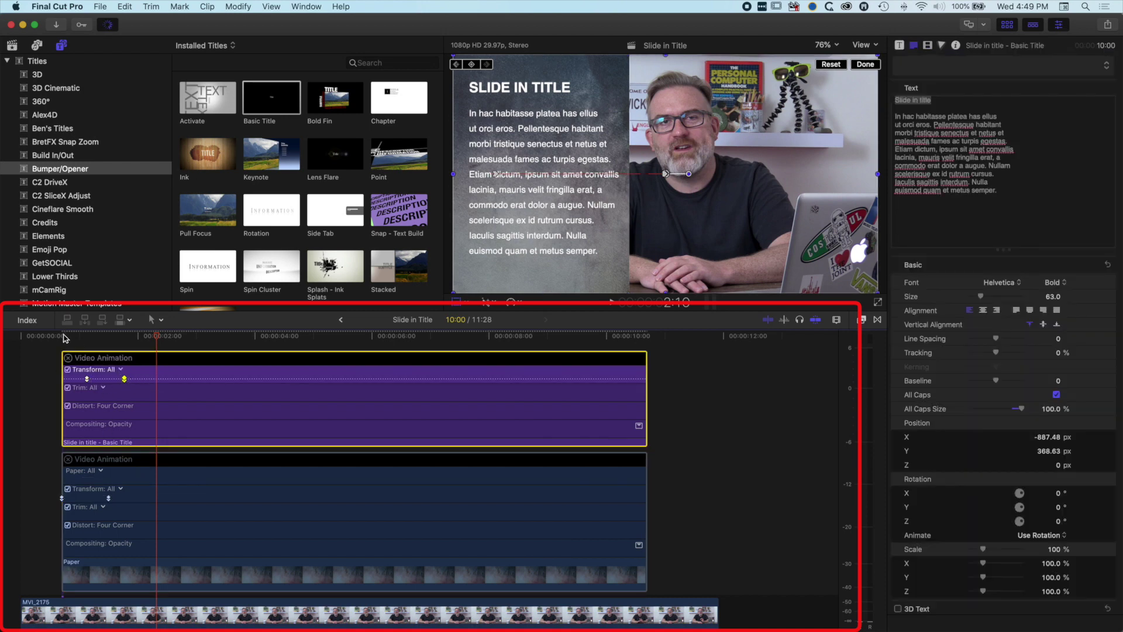
- Review the retimed slide-in and nudge the title's first transform keyframe slightly later
left_click(64, 338)
key("space")
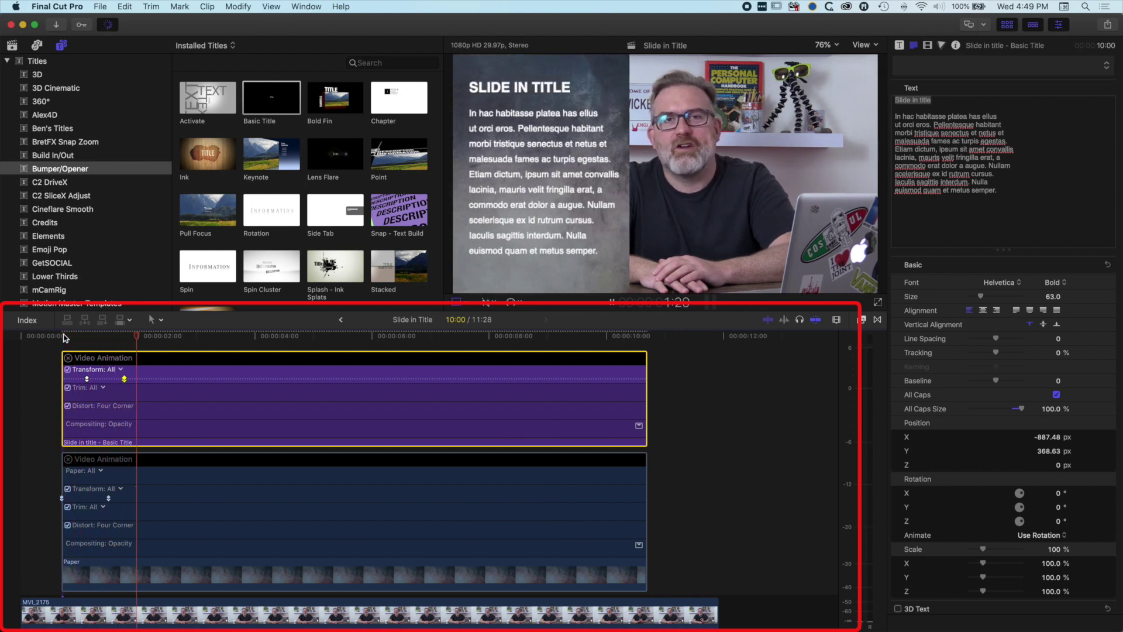
key("space")
left_click(96, 380)
left_click_drag(88, 379, 91, 379)
- Play back the adjusted slide-in from the start of the title clip
left_click(63, 336)
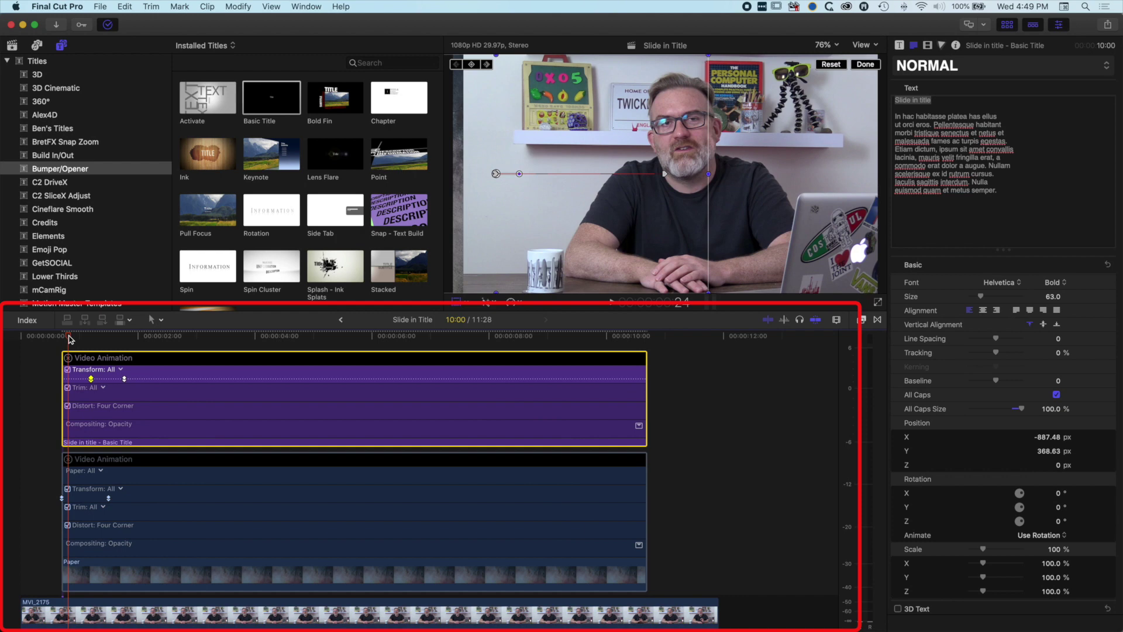
key("space")
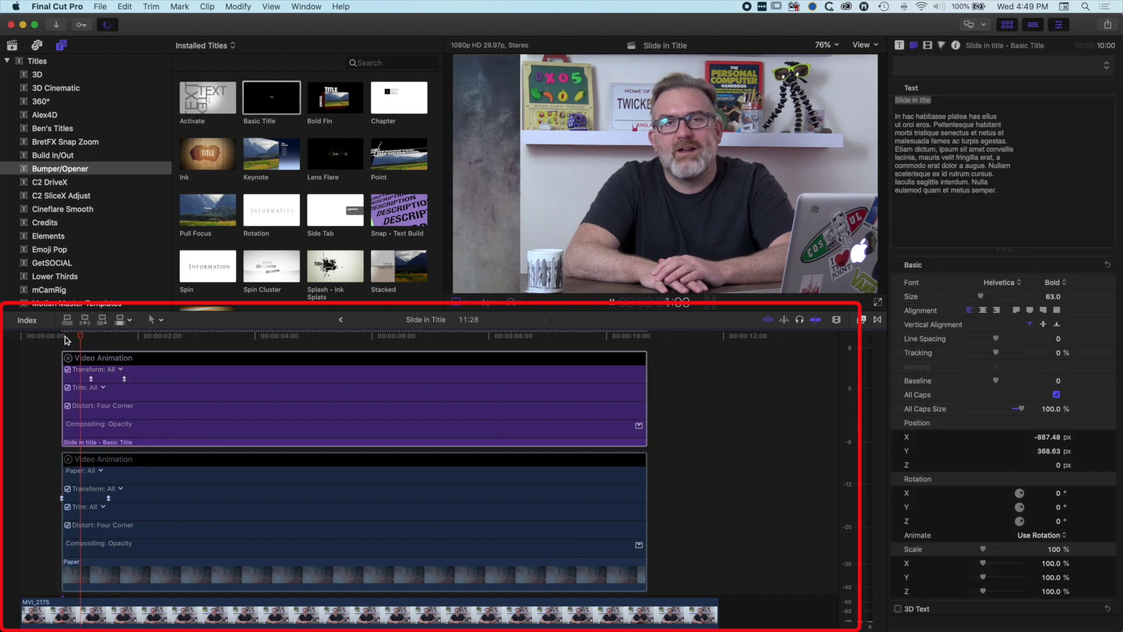
key("space")
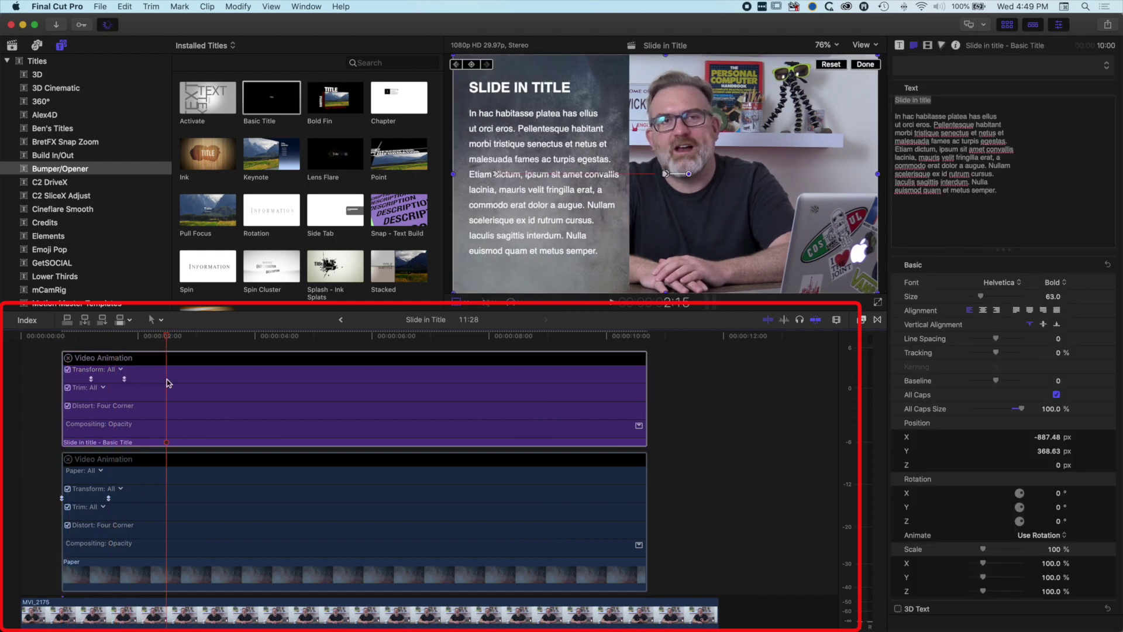
- Shift the title text slightly left to X -906.25 px, Y 370.1 px and play the sequence back
left_click(457, 302)
left_click_drag(539, 179, 532, 178)
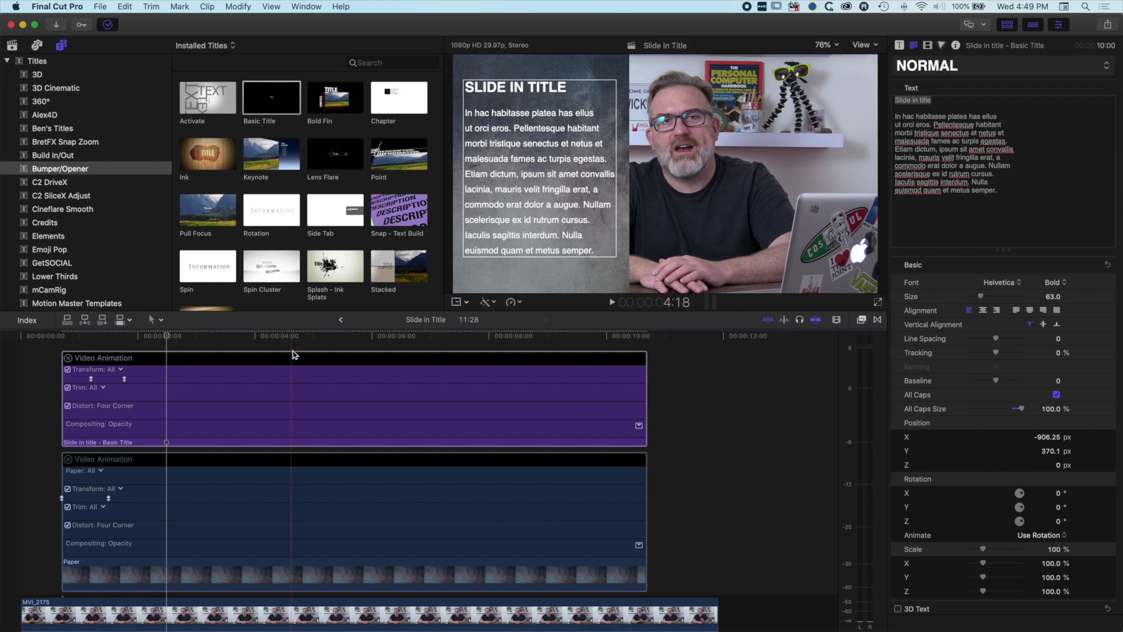
left_click_drag(168, 339, 41, 340)
key("space")
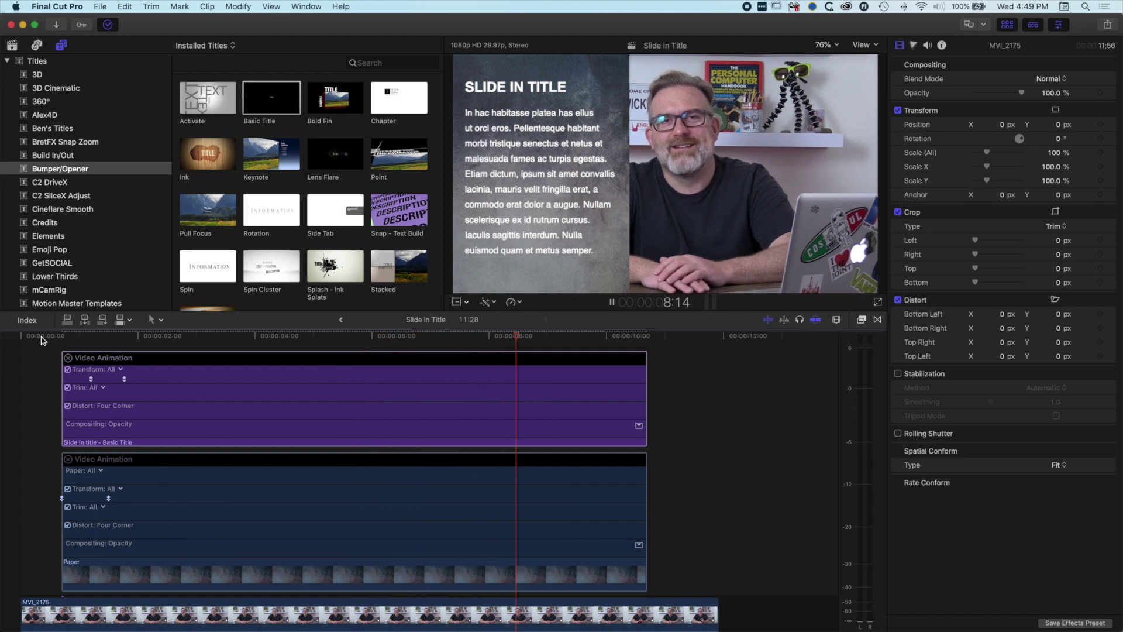
key("space")
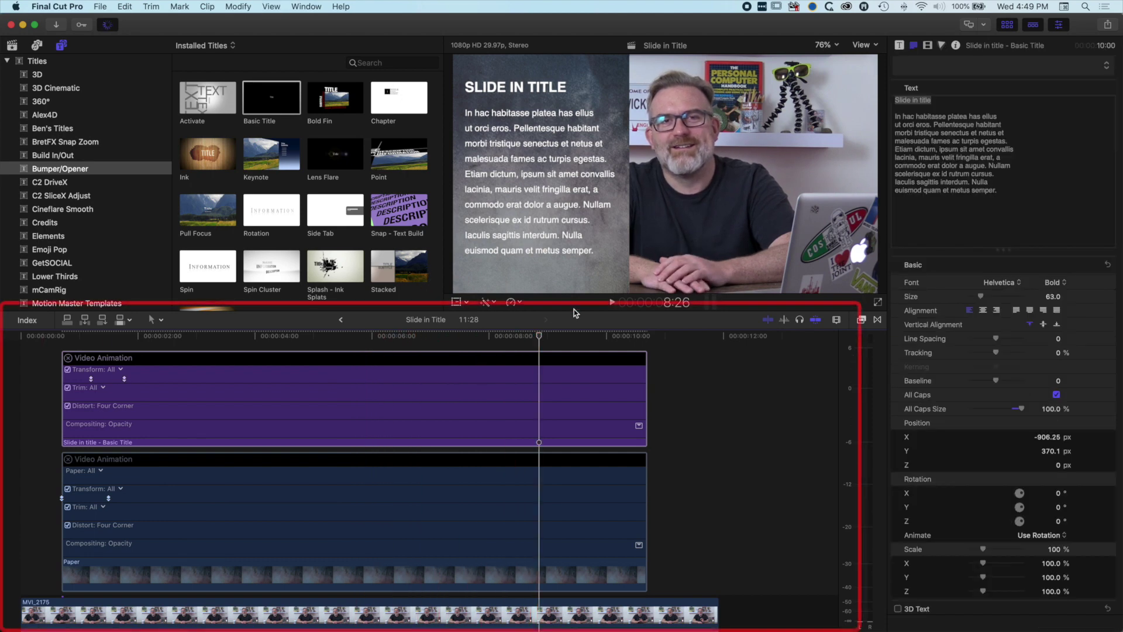
- Animate the title's slide-out with a transform keyframe in place at 9:08 and the text moved off the frame's left side at 9:29
left_click_drag(539, 337, 565, 339)
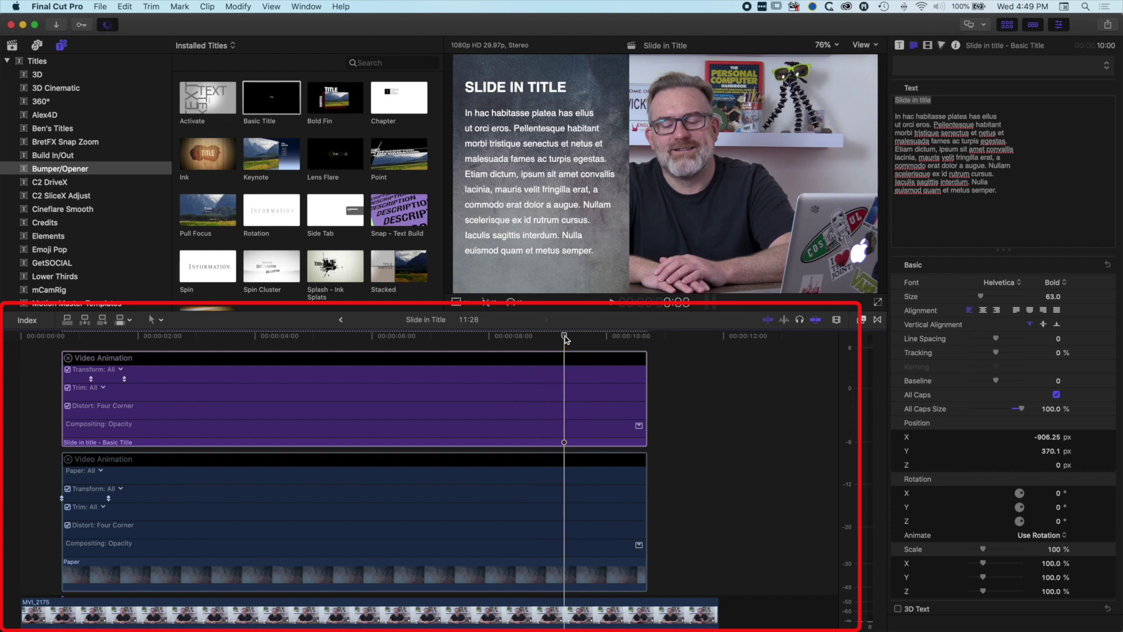
left_click(570, 445)
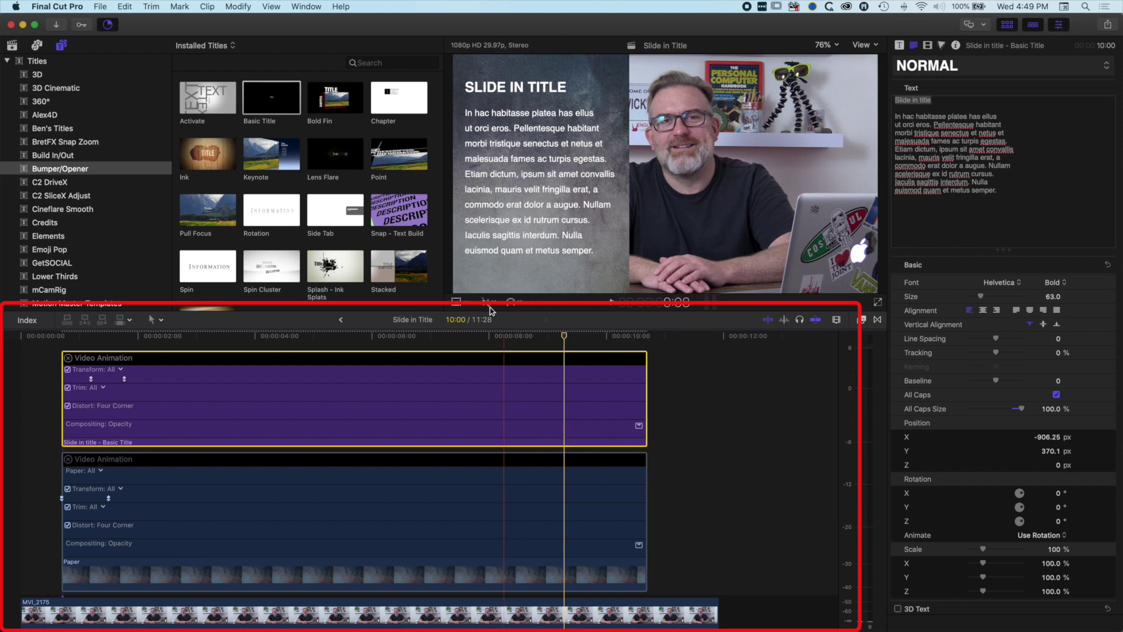
left_click(456, 304)
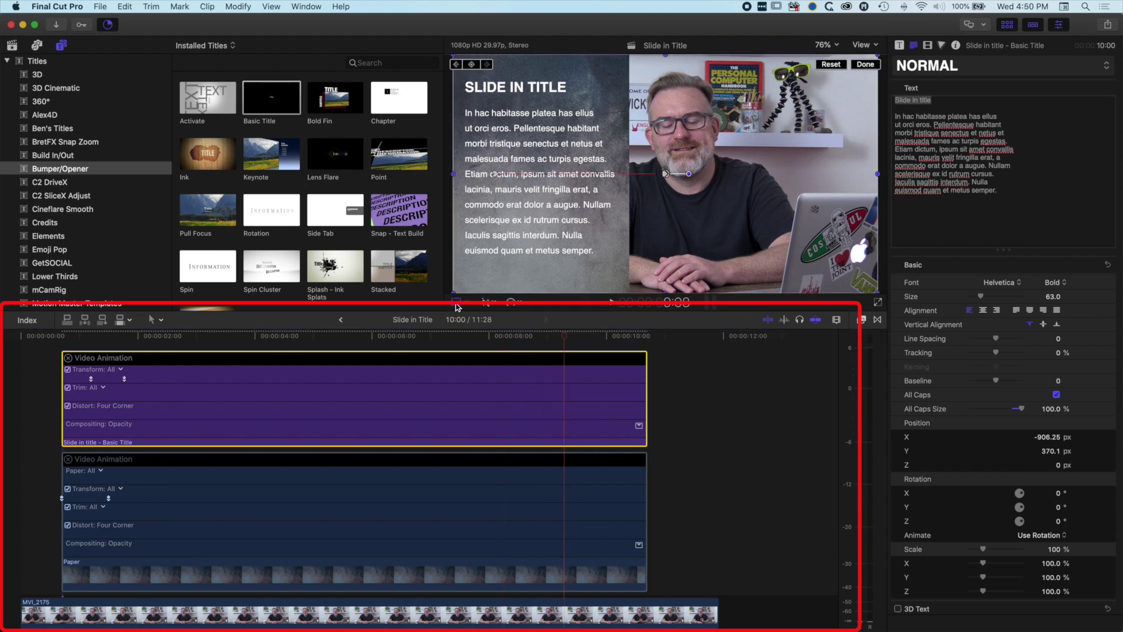
left_click(473, 64)
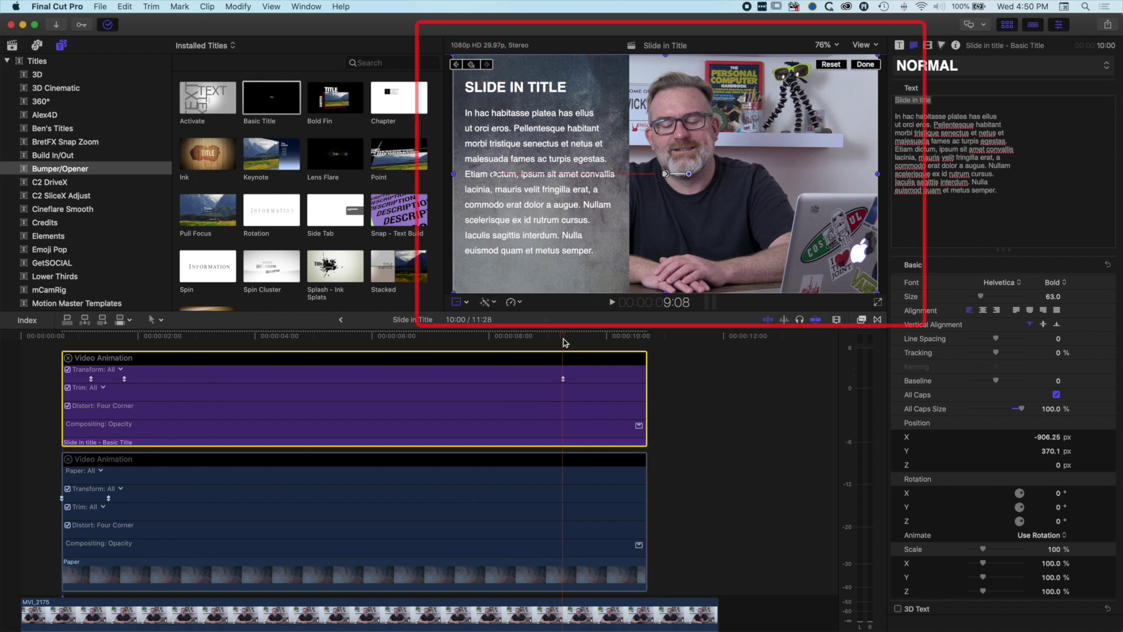
key("space")
key("space")
left_click(605, 339)
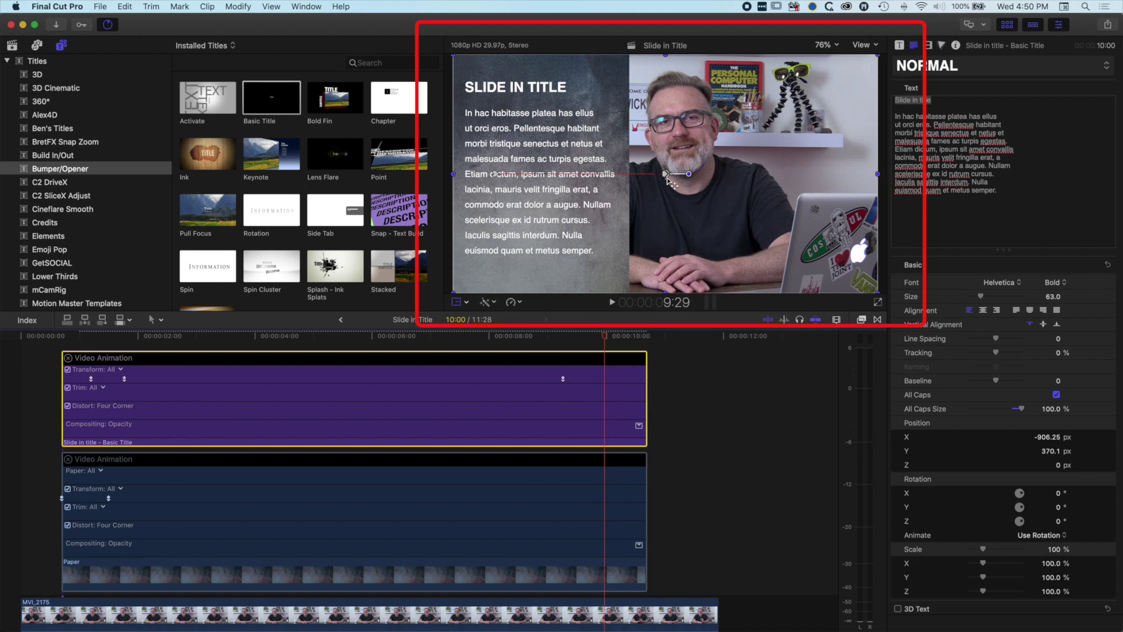
left_click_drag(667, 174, 497, 173)
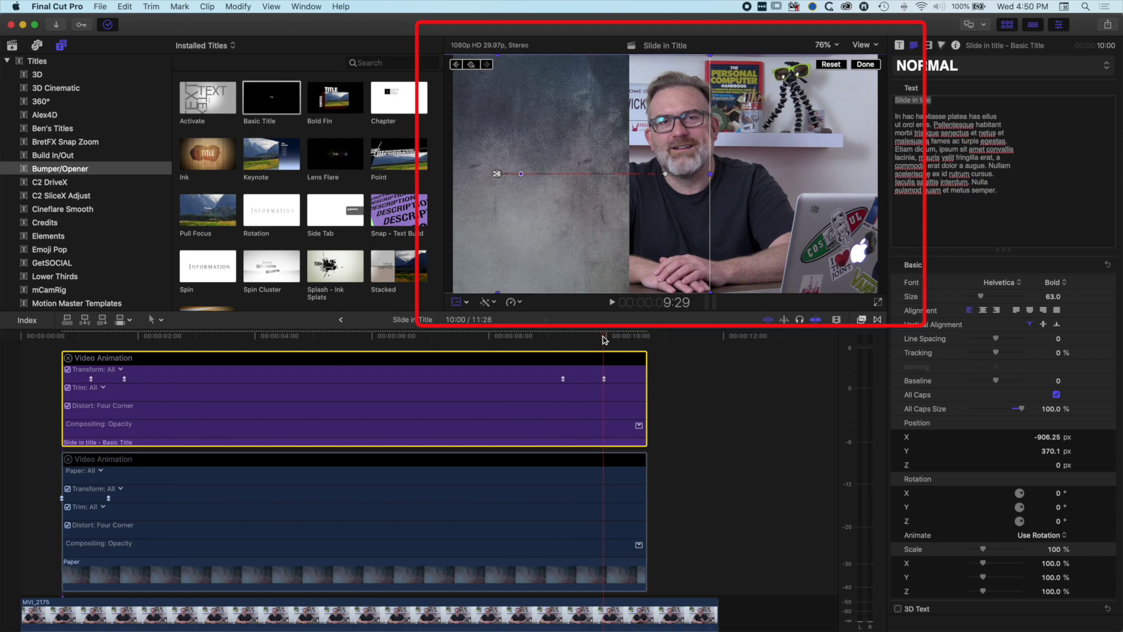
- Animate the Paper clip's slide-out with a transform keyframe in place at 9:13 and the panel moved off the frame's left side at 10:03
left_click(544, 336)
key("space")
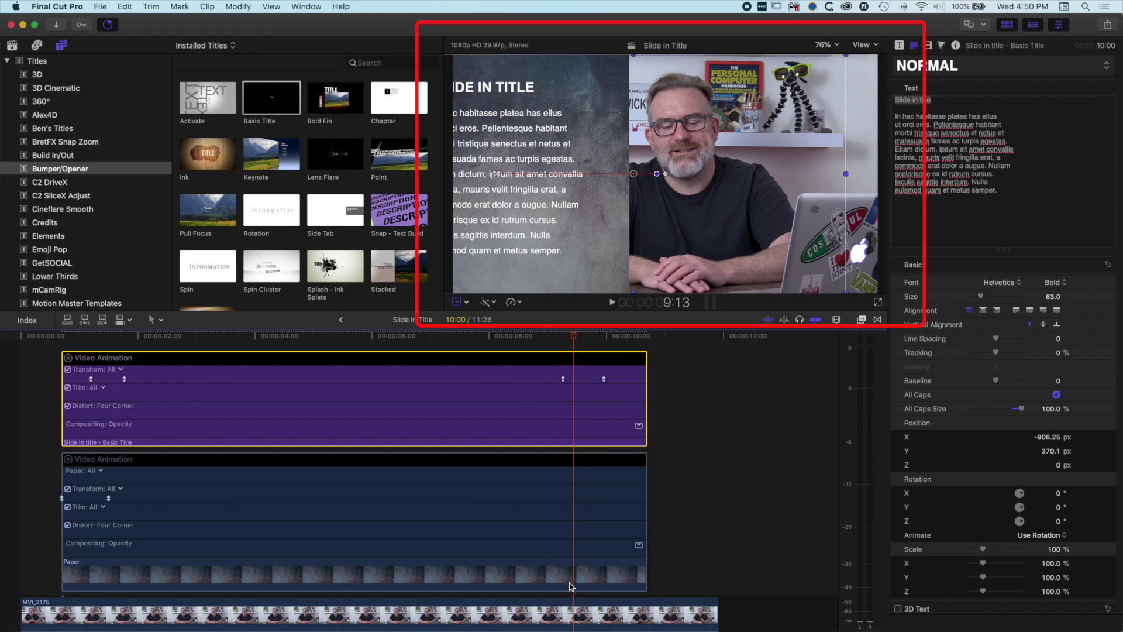
left_click(570, 586)
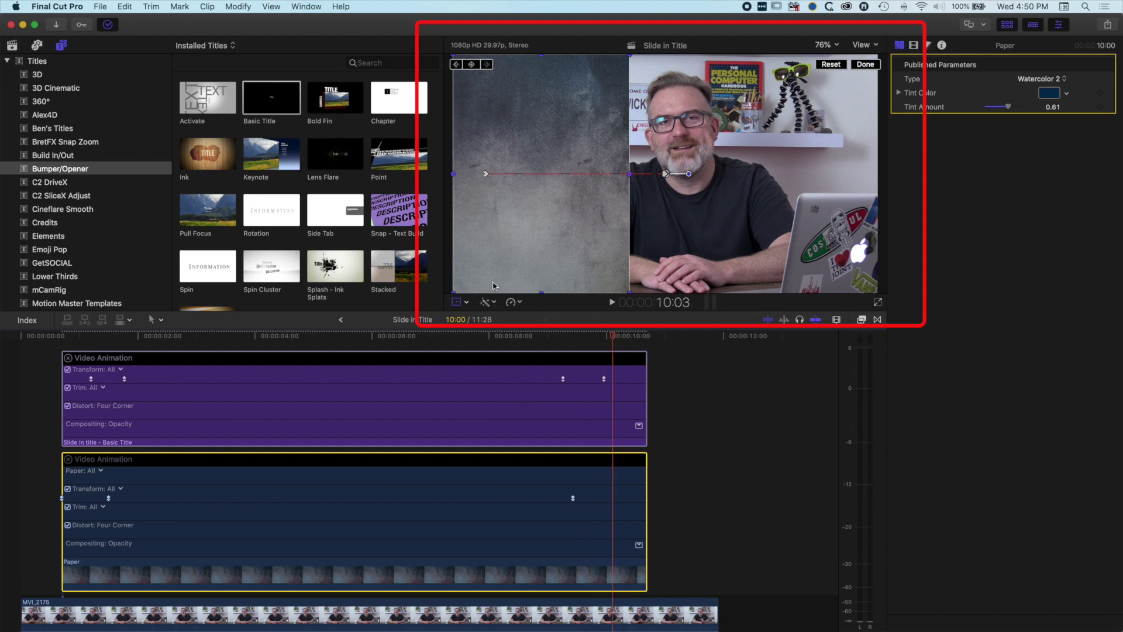
left_click_drag(669, 174, 488, 171)
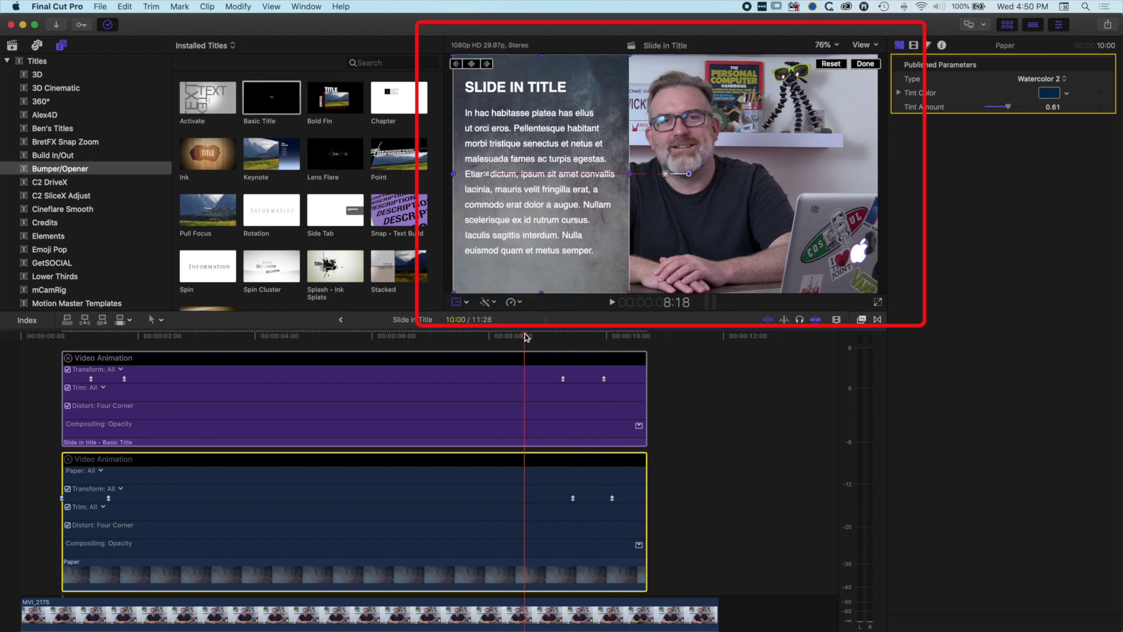
- Play back the slide-out of panel and text, and the whole sequence from just before the title clip
key("space")
key("space")
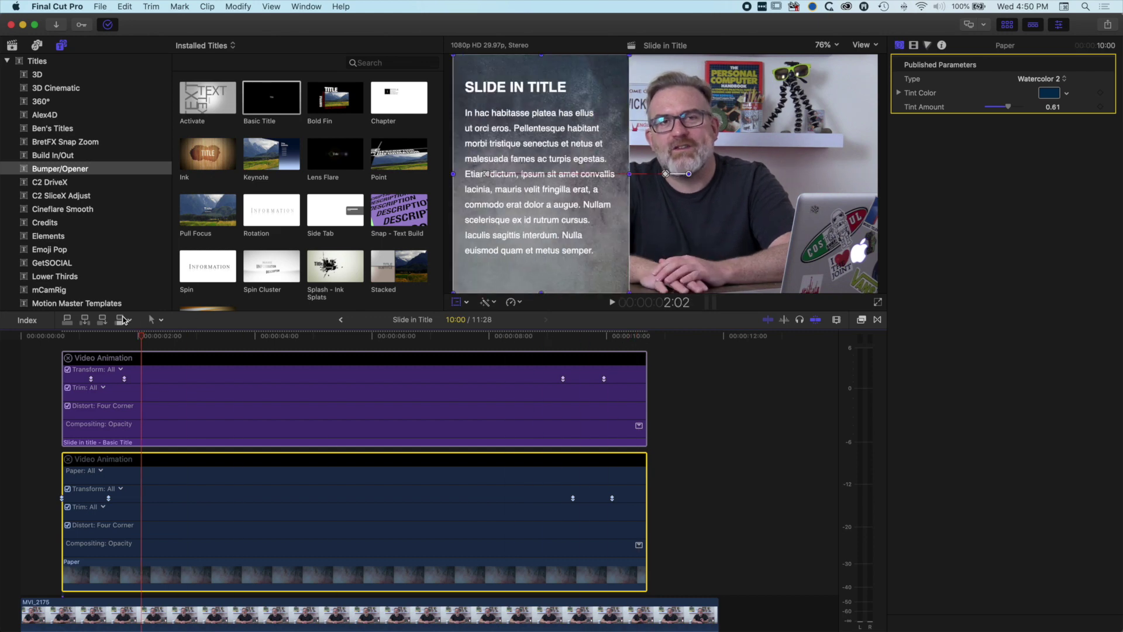
left_click(49, 337)
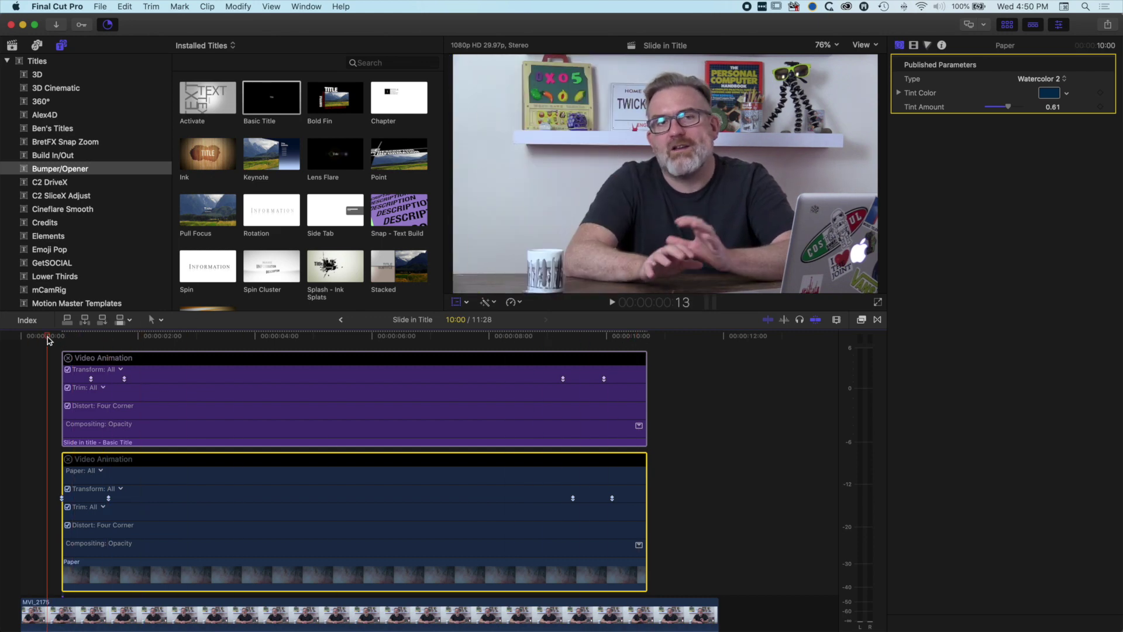
key("space")
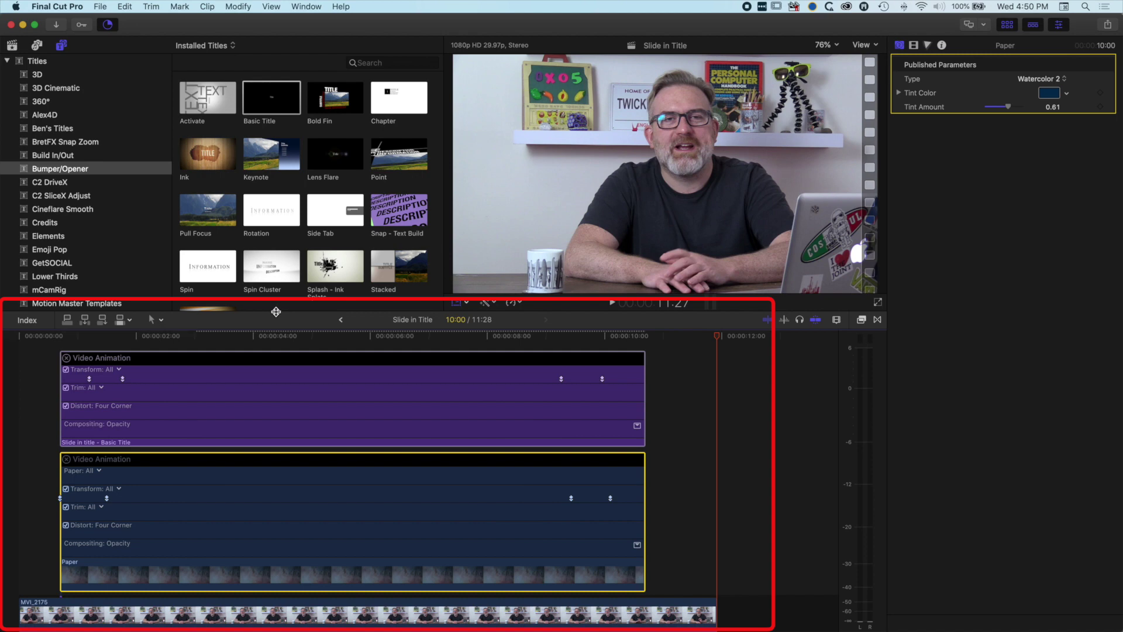
- Collapse the Video Animation editors of the title and Paper clips and scrub through the slide-in to 2:06
left_click(67, 359)
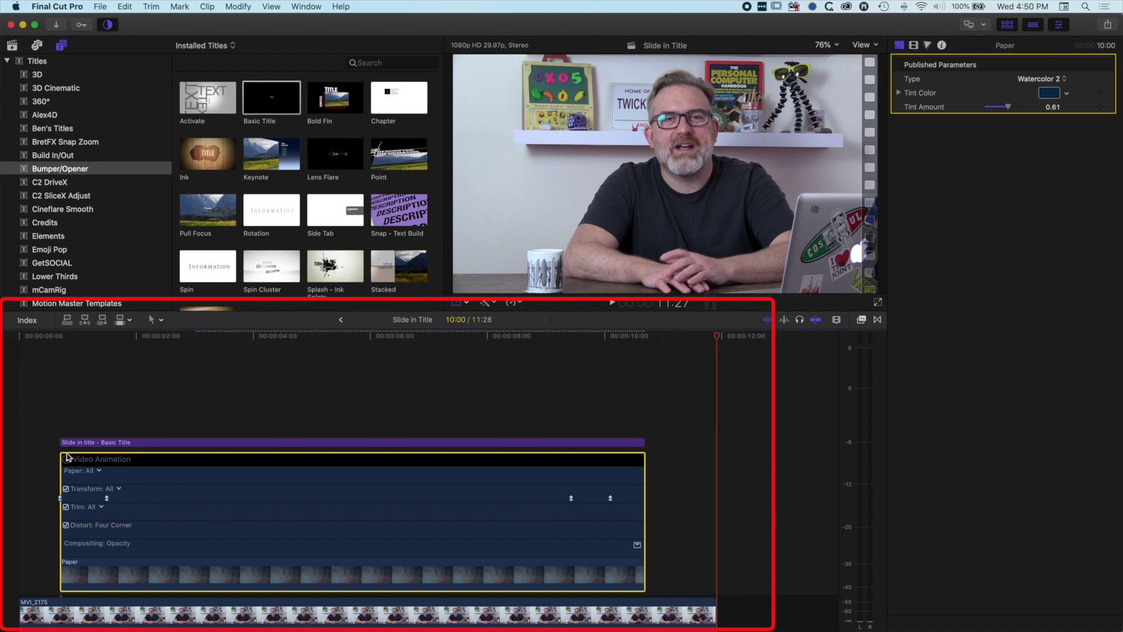
left_click(66, 459)
left_click(69, 336)
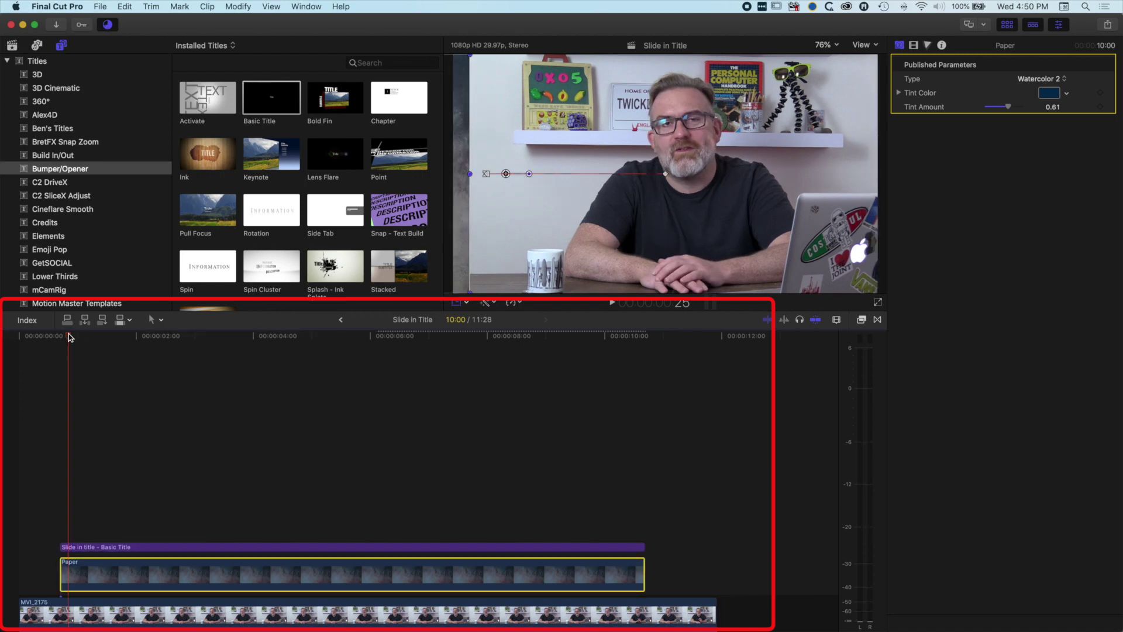
left_click_drag(69, 336, 149, 344)
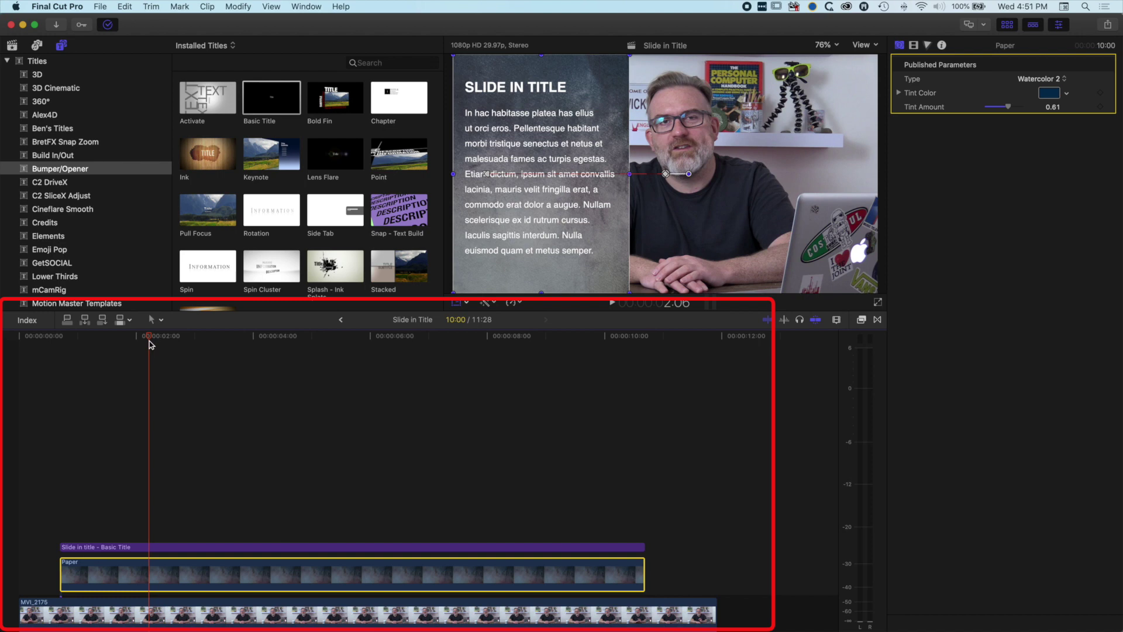
- Select the MVI_2175 footage clip and add a transform keyframe to it at 2:06, where the panel has slid in
scroll(147, 405, "down", 4)
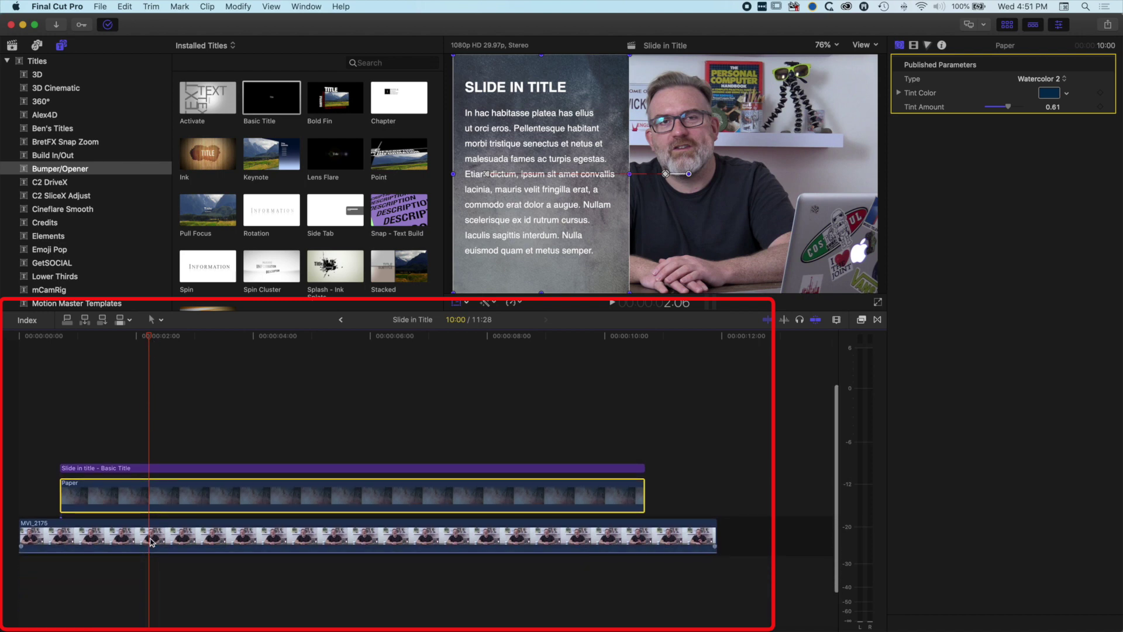
left_click(150, 541)
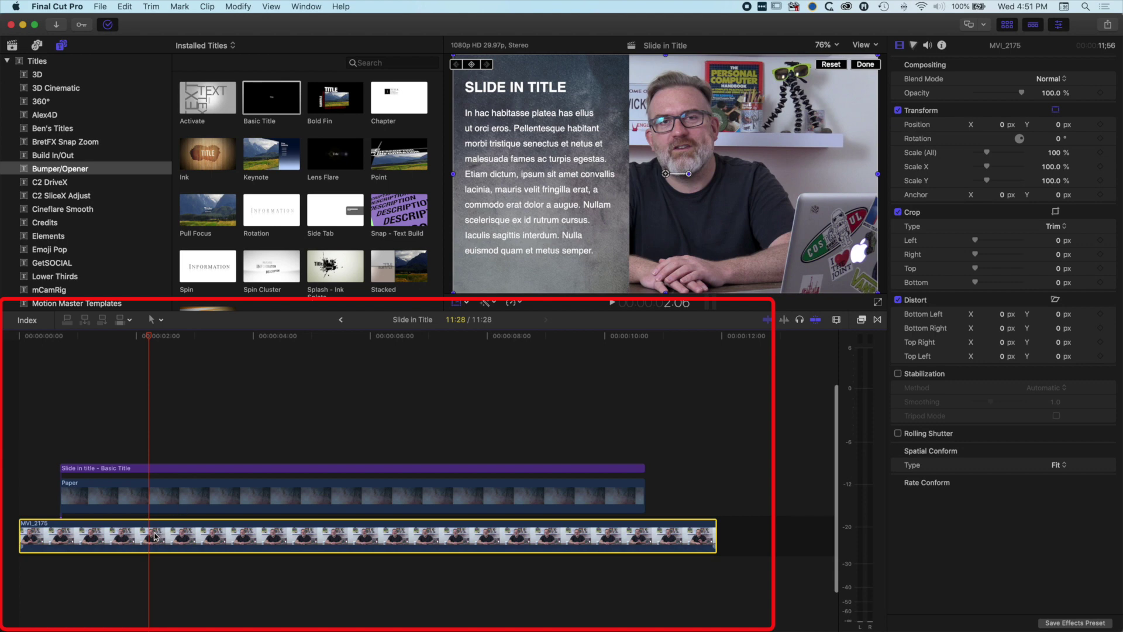
key("shift+slash")
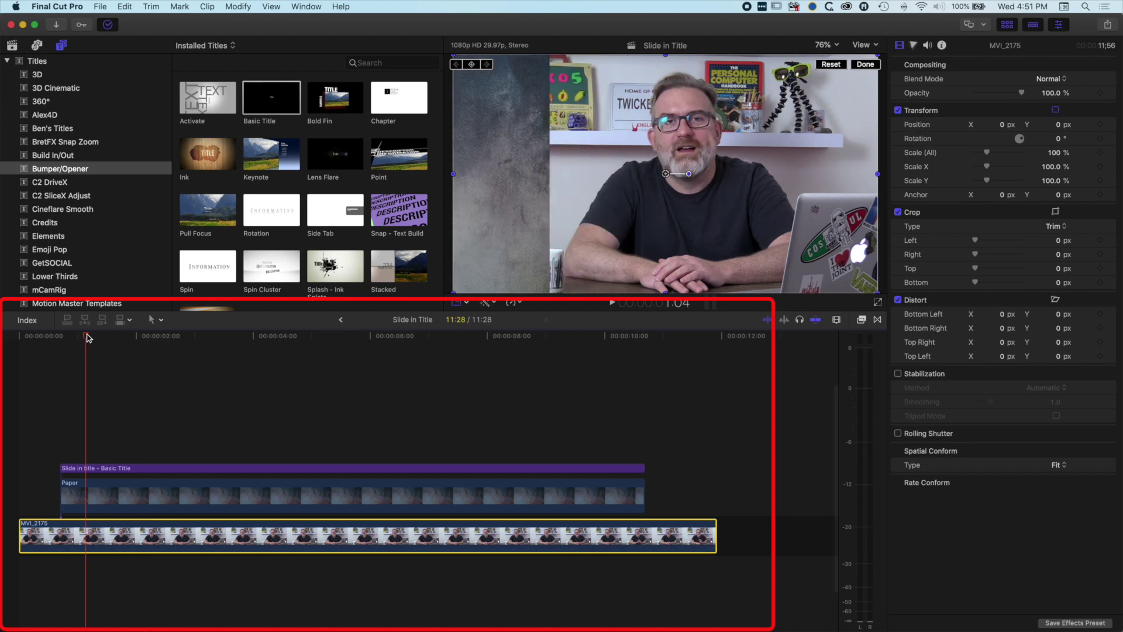
key("space")
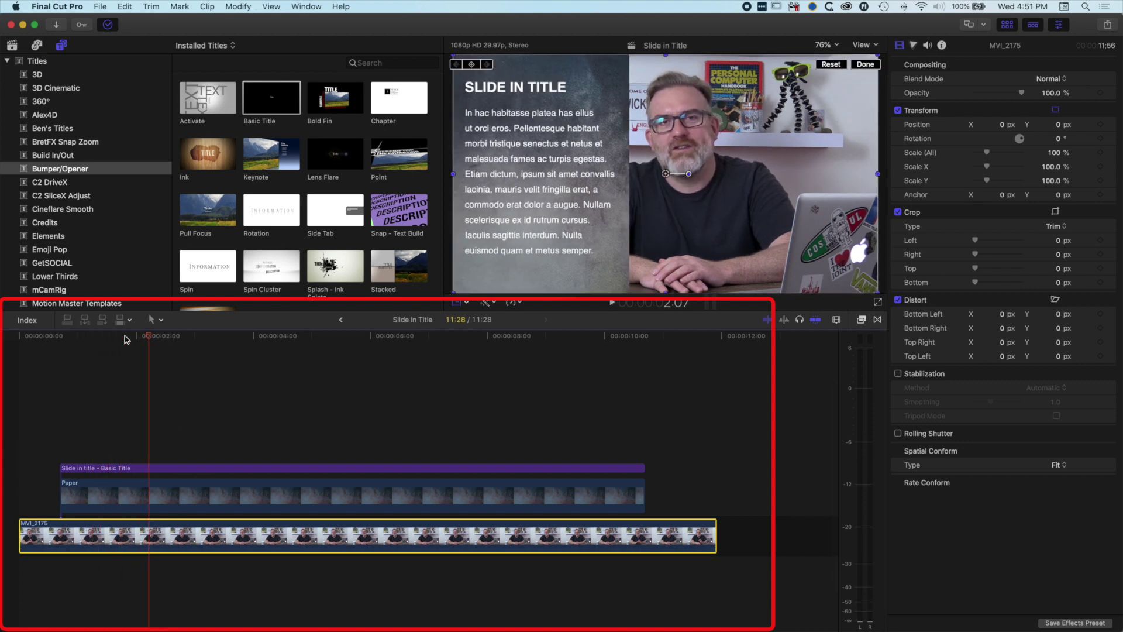
left_click(149, 336)
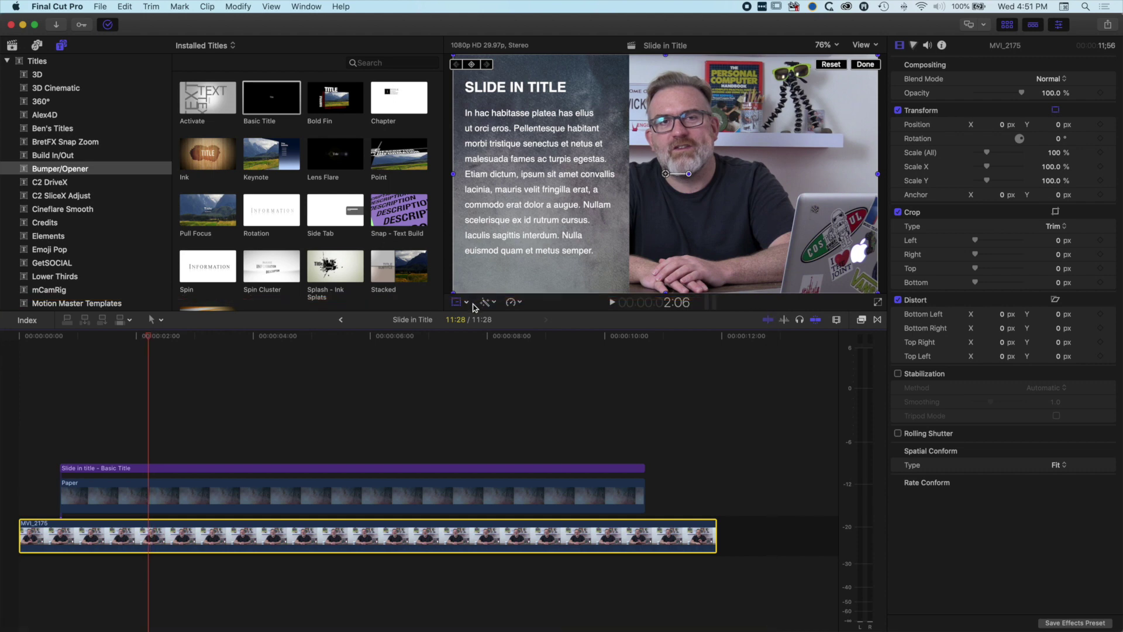
left_click(472, 64)
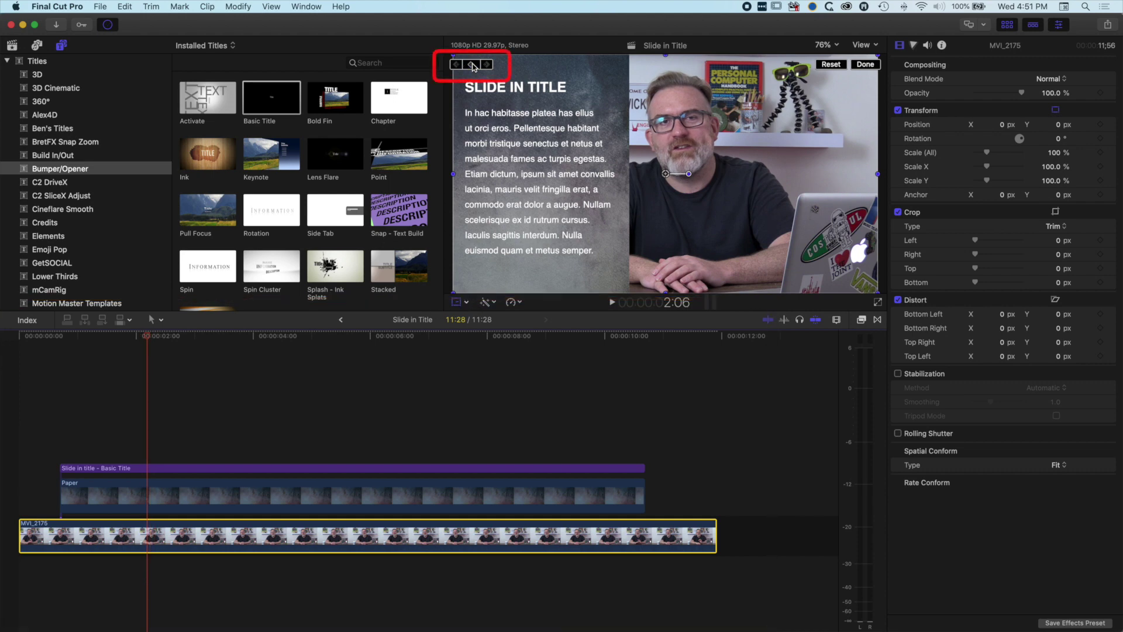
- Add another transform keyframe to the MVI_2175 footage at 0:26, as the paper panel starts entering the frame
left_click_drag(146, 338, 61, 341)
key("space")
key("space")
left_click_drag(81, 339, 70, 340)
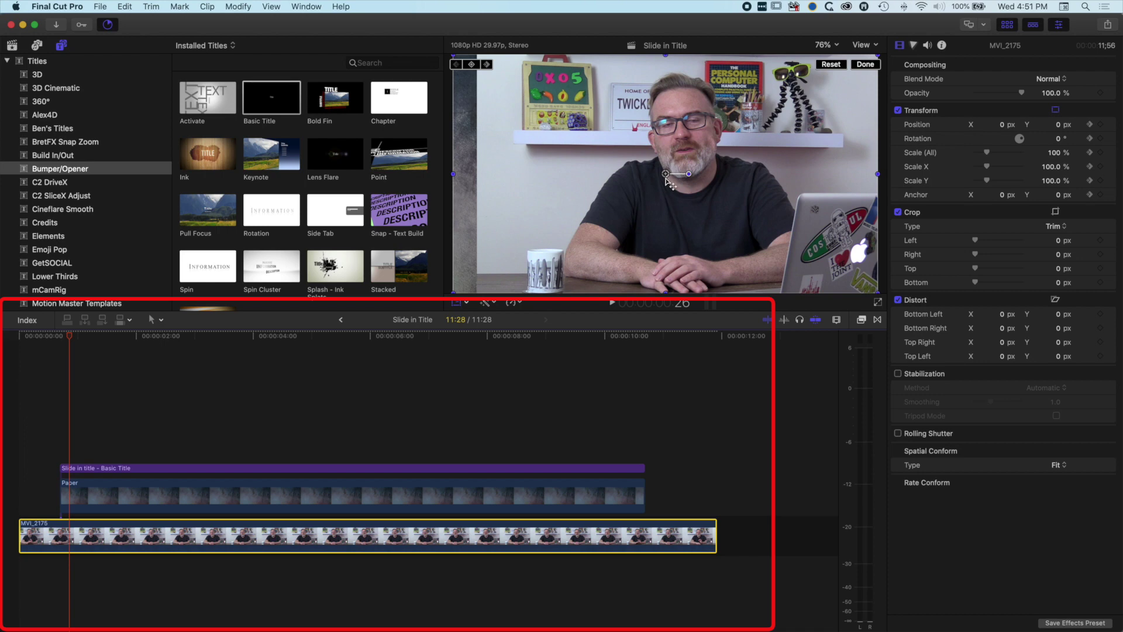
left_click(472, 66)
- Shift the presenter footage right to Position X 294.2 px at its 2:06 keyframe and play the sequence from the start
key("space")
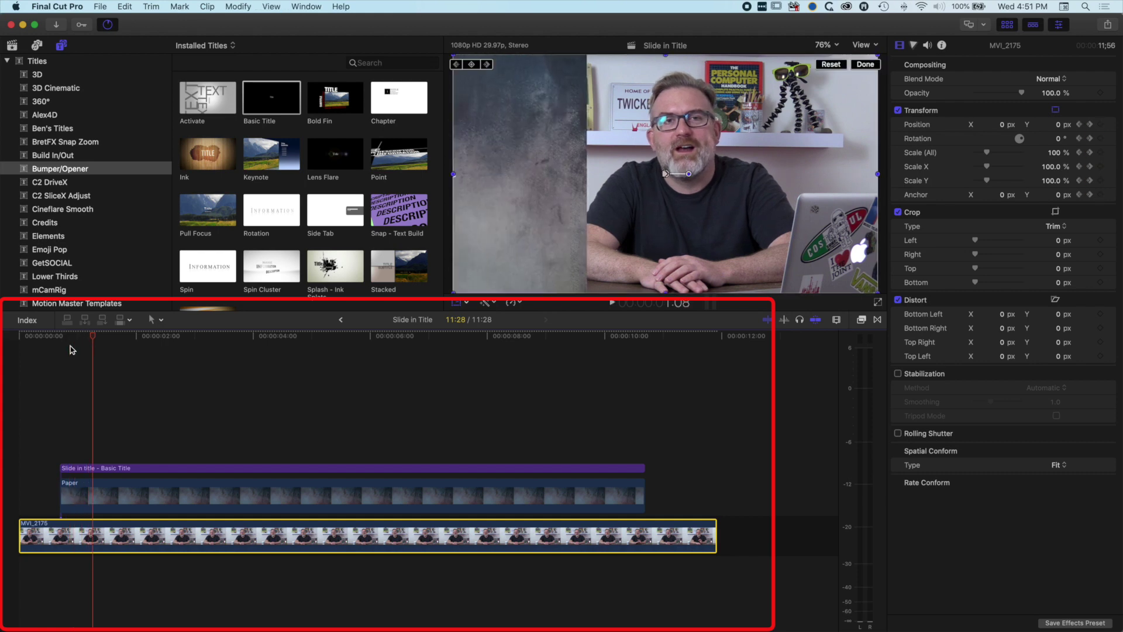
left_click(454, 65)
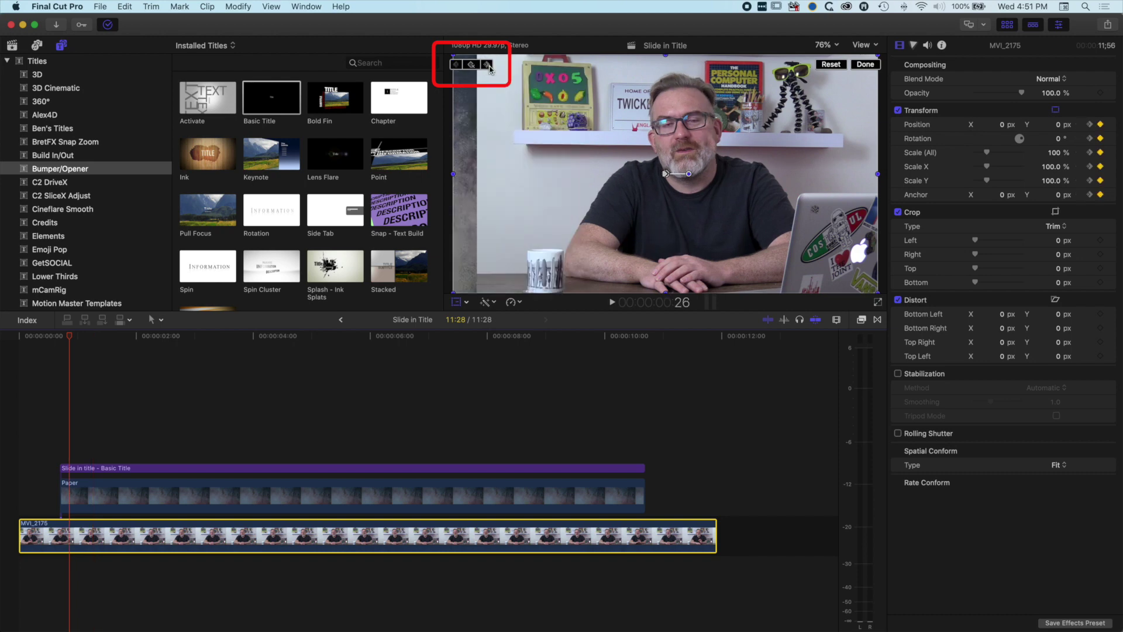
left_click(488, 66)
left_click(454, 64)
left_click(488, 65)
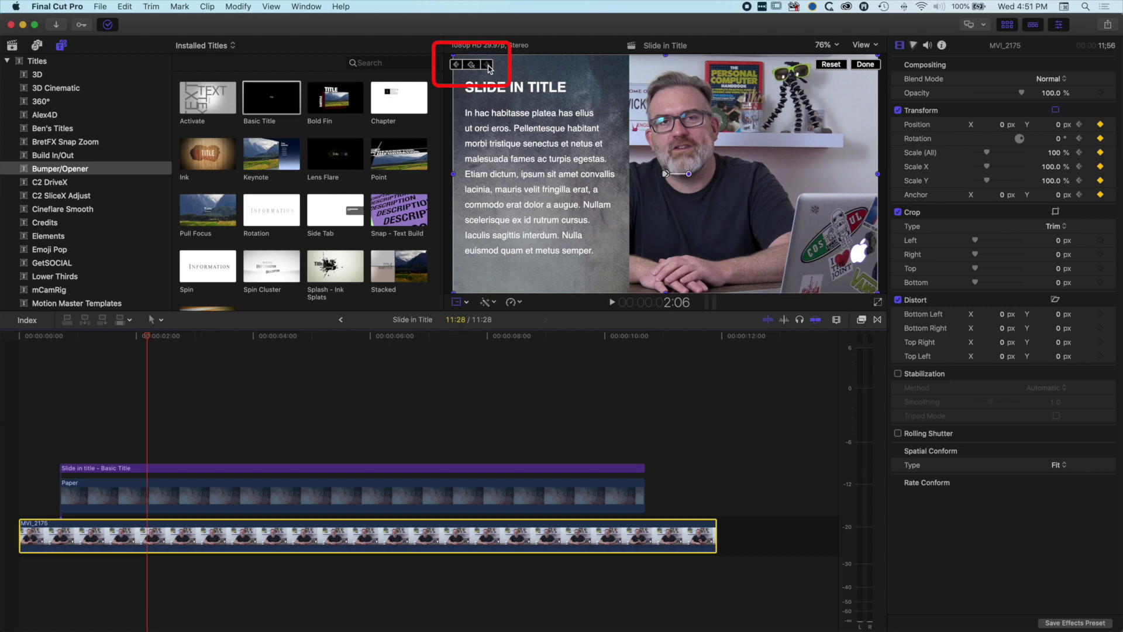
left_click_drag(665, 174, 731, 174)
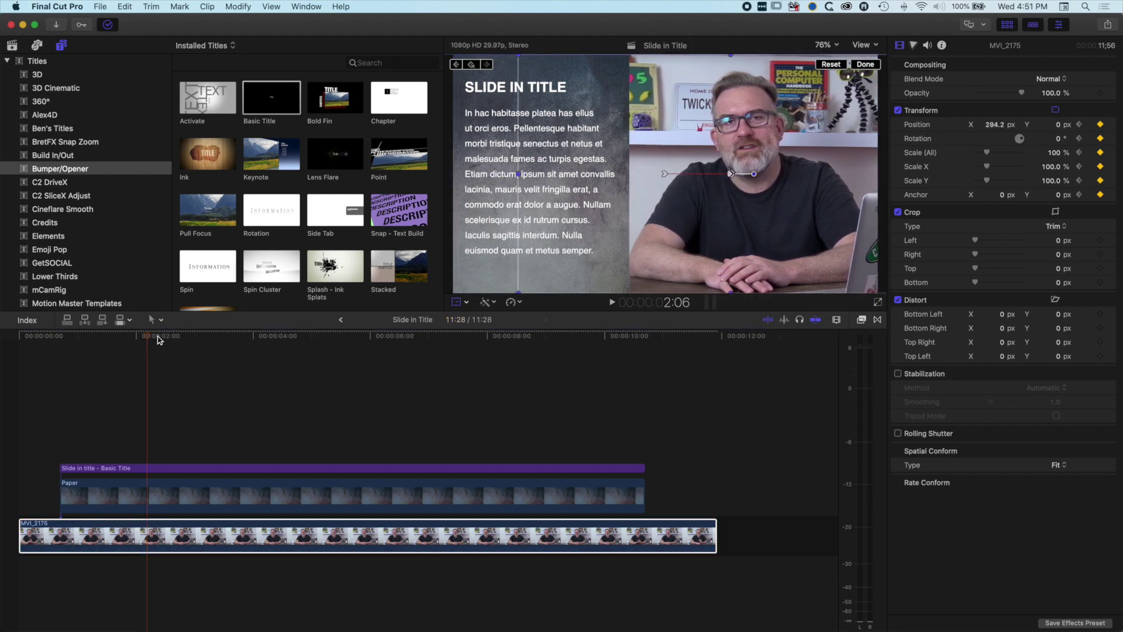
left_click(29, 337)
key("space")
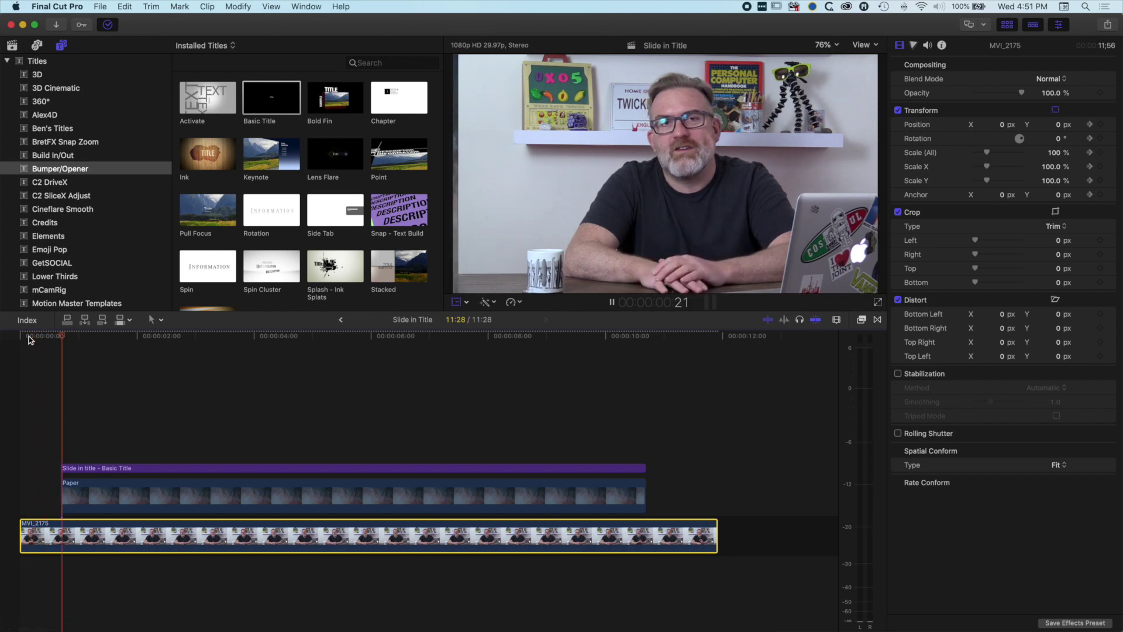
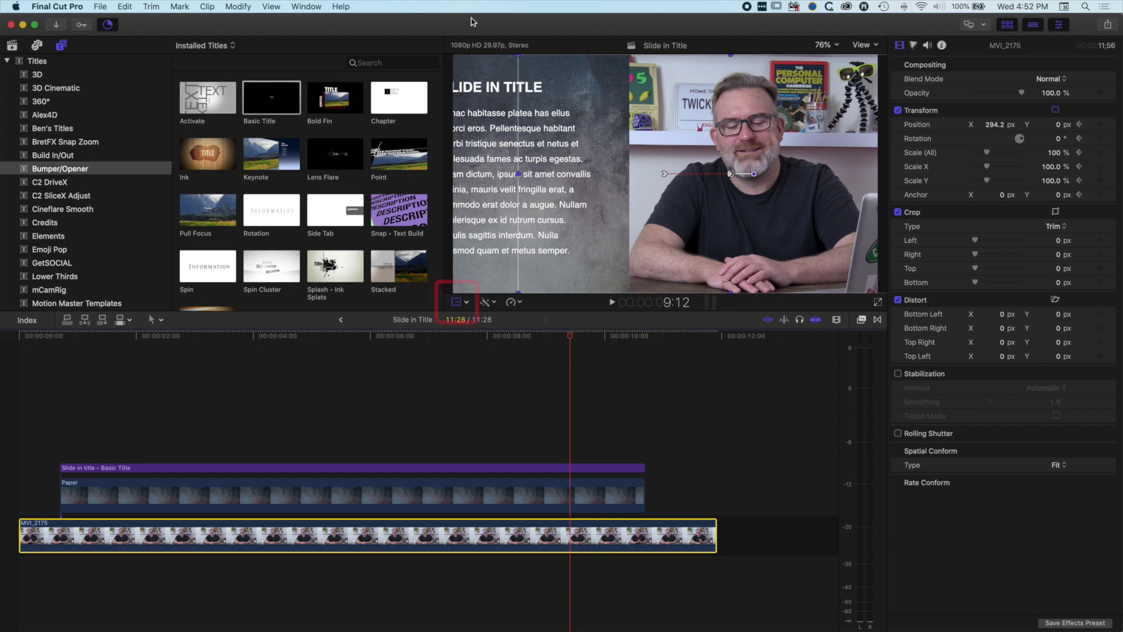
- Add a transform keyframe to the MVI_2175 footage at 9:12 to hold its shifted position until the slide-out
left_click(456, 304)
left_click(457, 304)
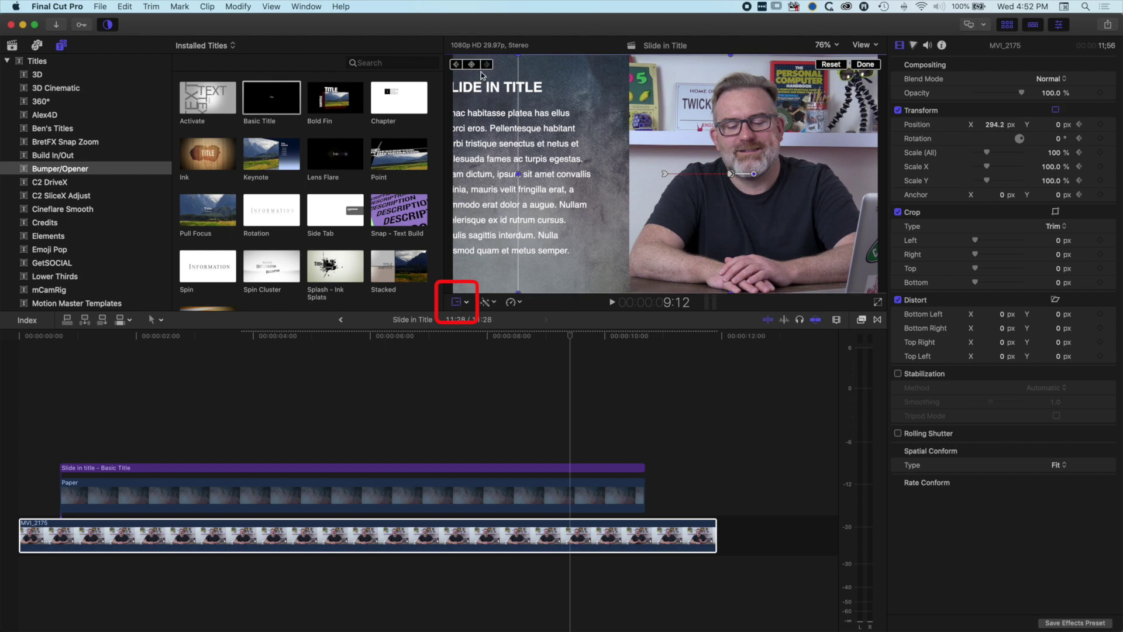
left_click(473, 66)
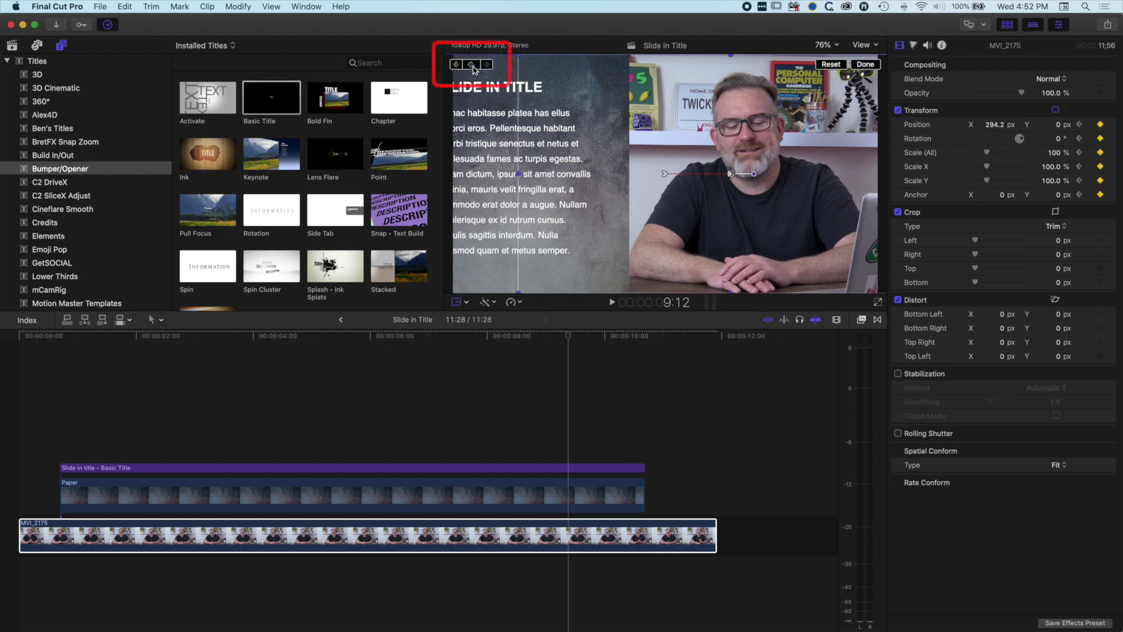
key("space")
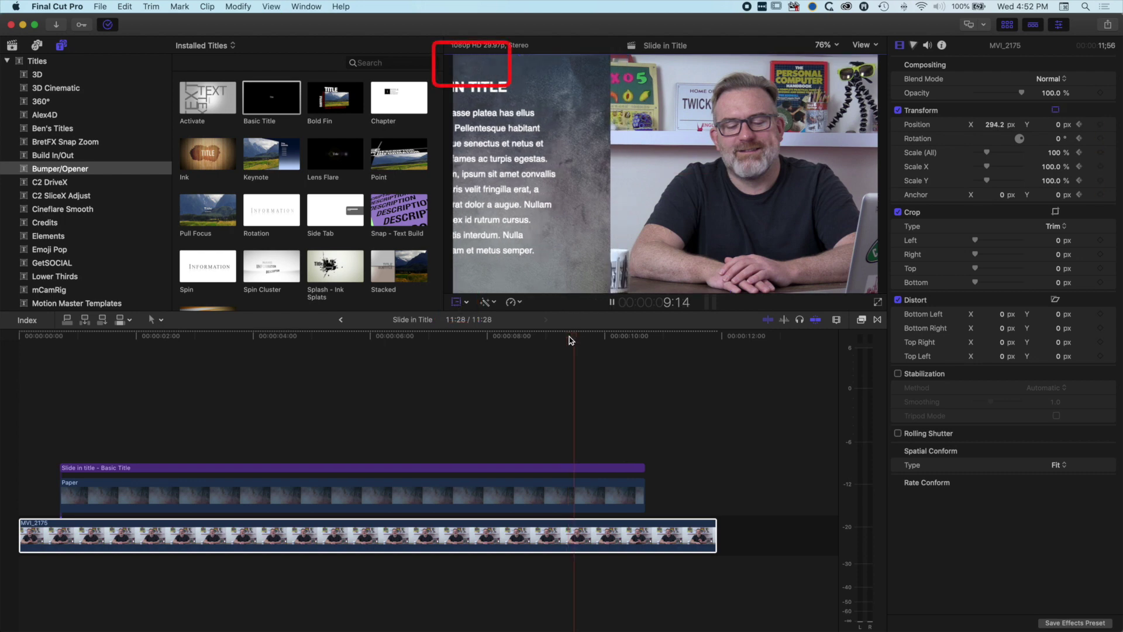
- Move the footage back to Position X 0 px, Y 0 px at 9:29 and play the sequence back
mouse_move(613, 339)
left_mouse_down()
mouse_move(591, 339)
mouse_move(605, 340)
left_mouse_up()
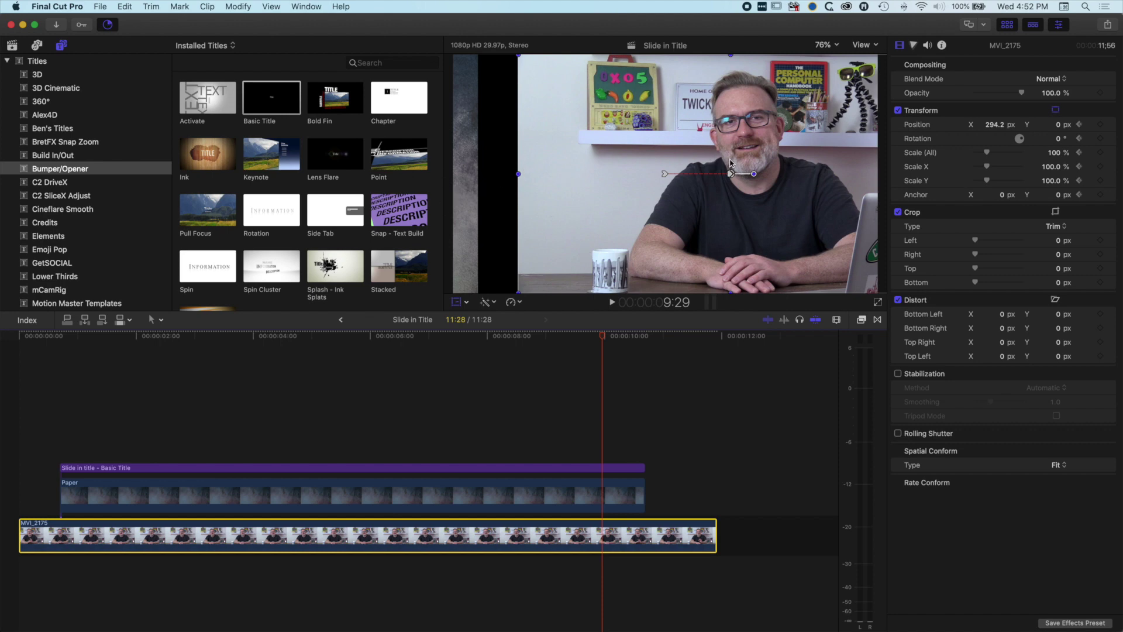
left_click_drag(734, 174, 666, 175)
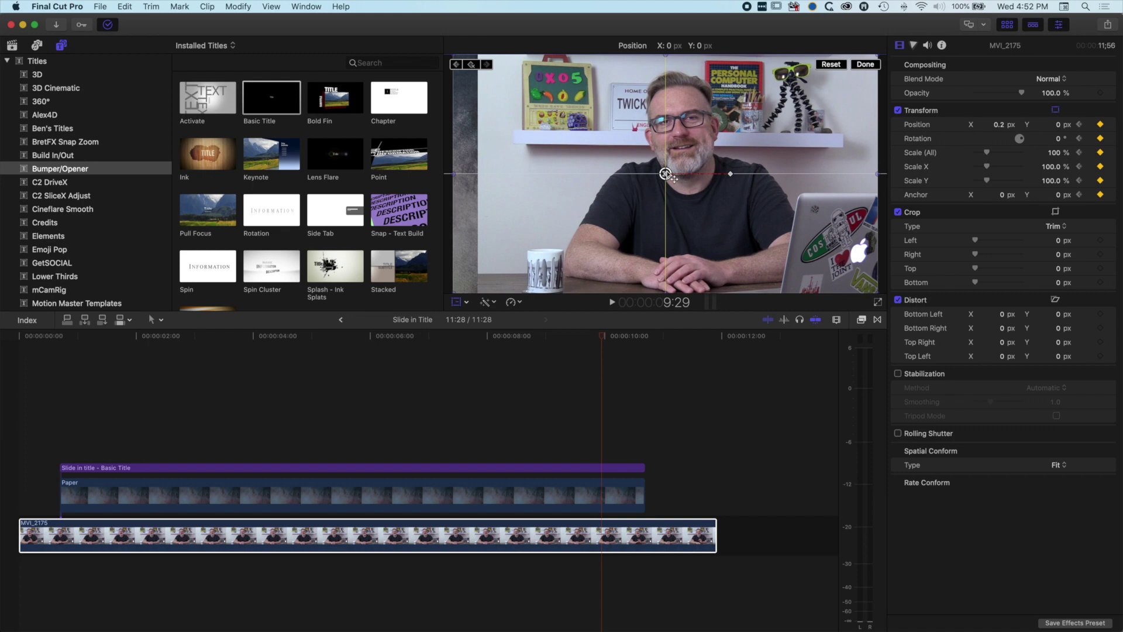
left_click_drag(667, 174, 668, 175)
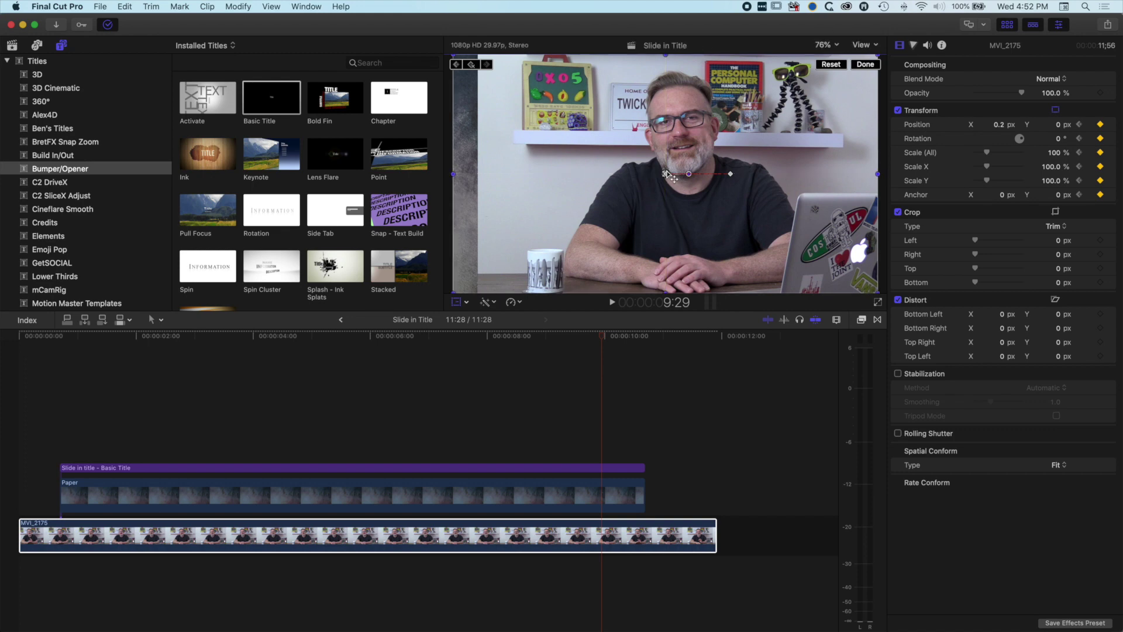
left_click(1000, 125)
key("Tab")
left_click(26, 379)
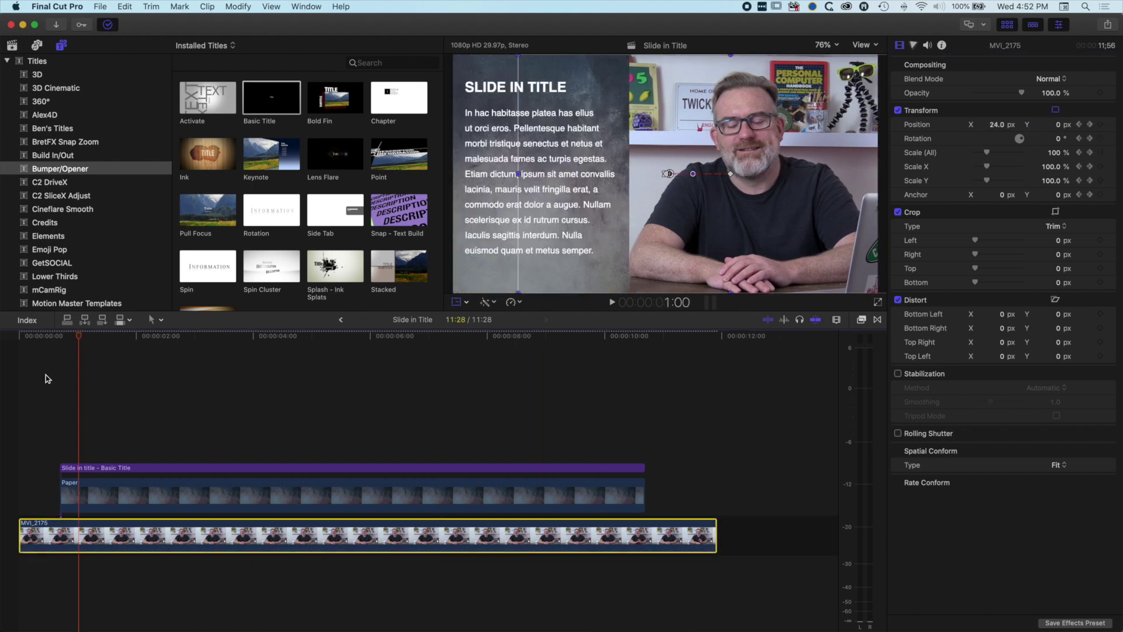
key("space")
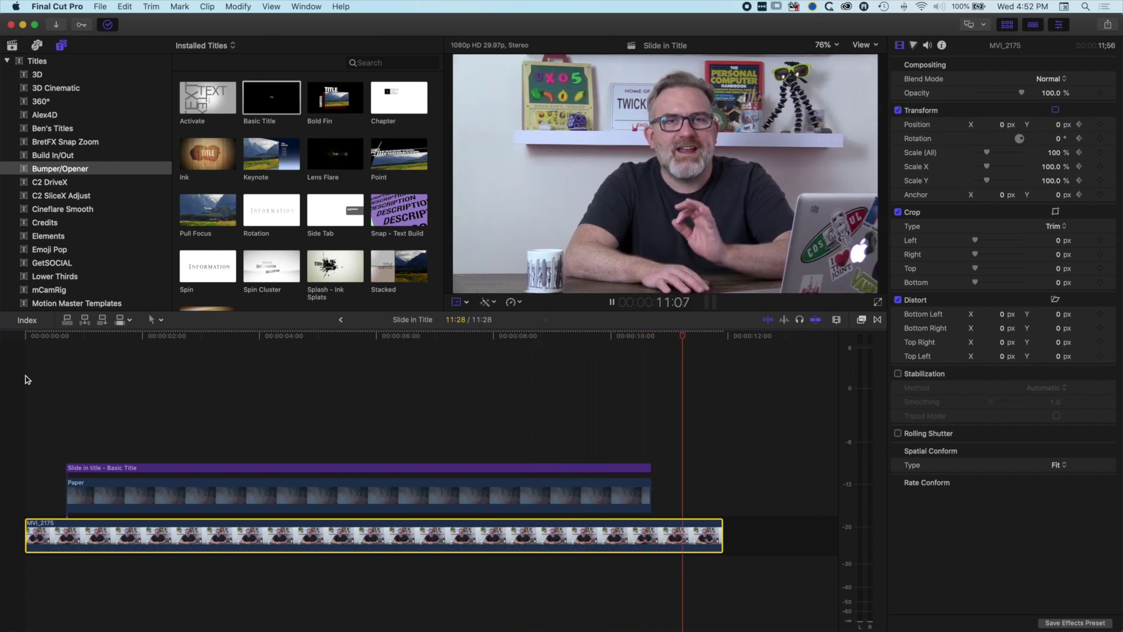
- Select the Paper clip with the playhead at 6:01 and reduce the inspector to half height
left_click_drag(720, 338, 214, 354)
left_click(378, 359)
left_click(380, 494)
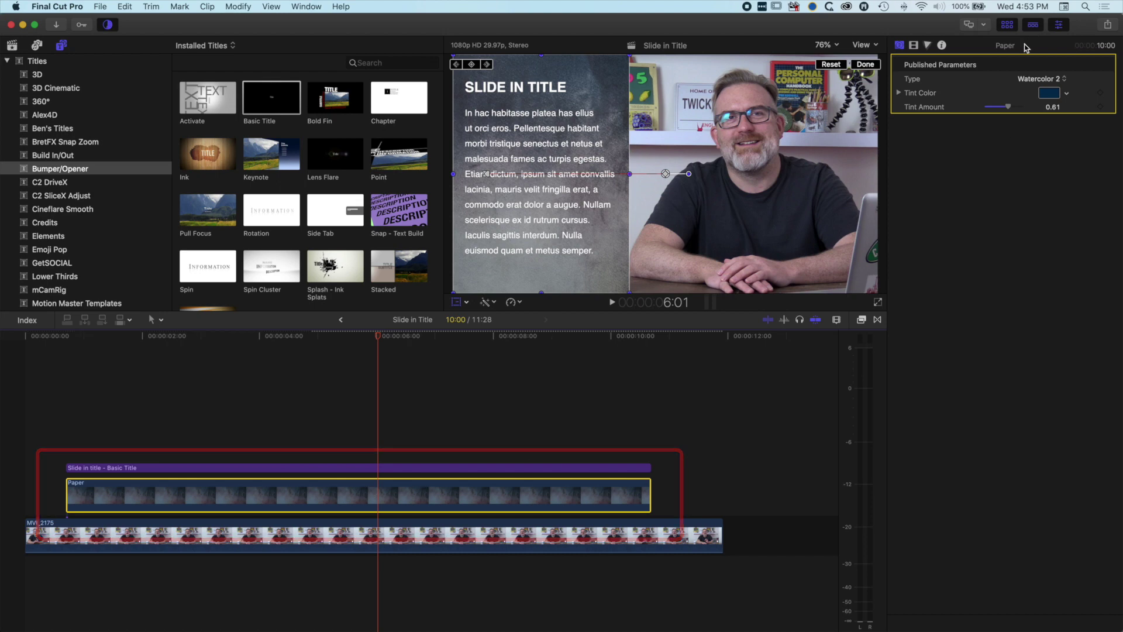
double_click(1029, 49)
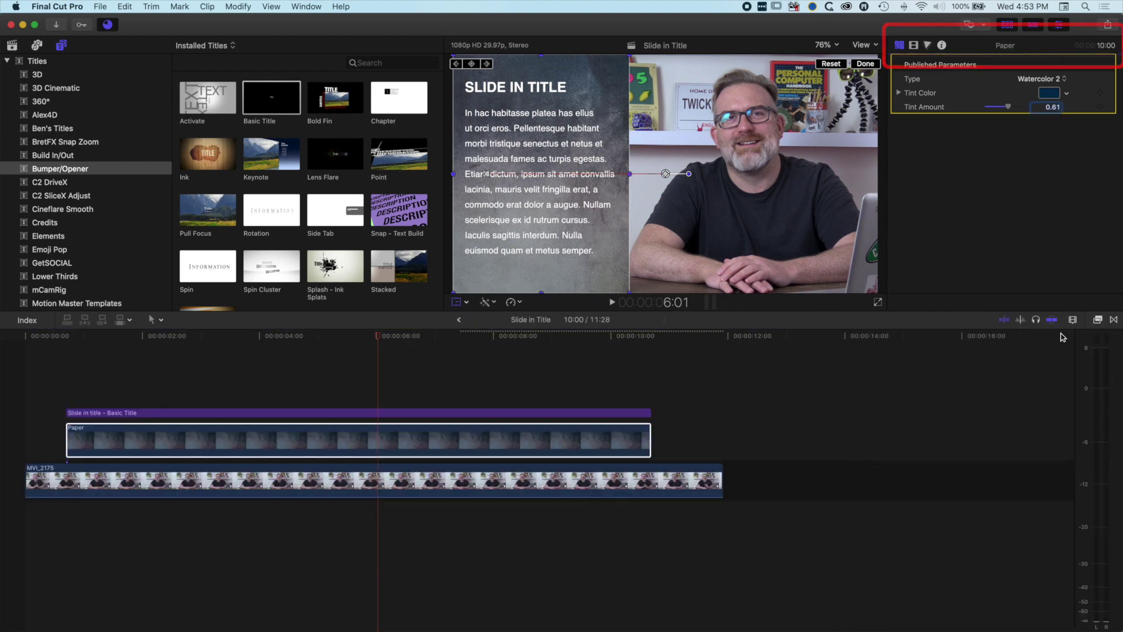
- Search the installed effects for "drop" and apply the Drop Shadow effect to the Paper clip
left_click(1099, 321)
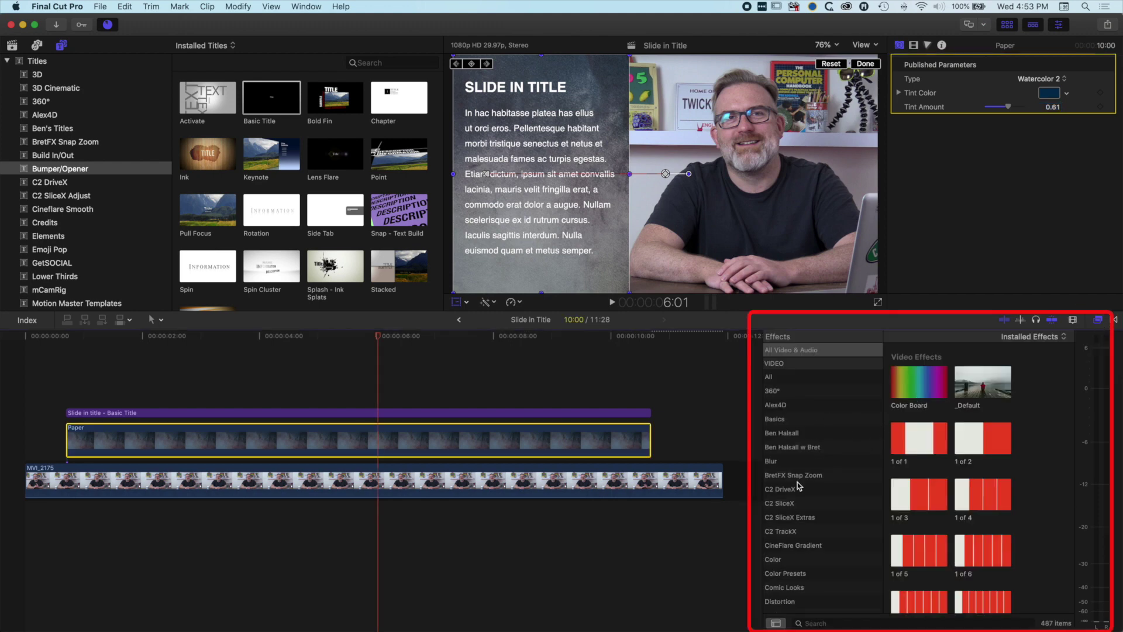
left_click(860, 624)
type("drop")
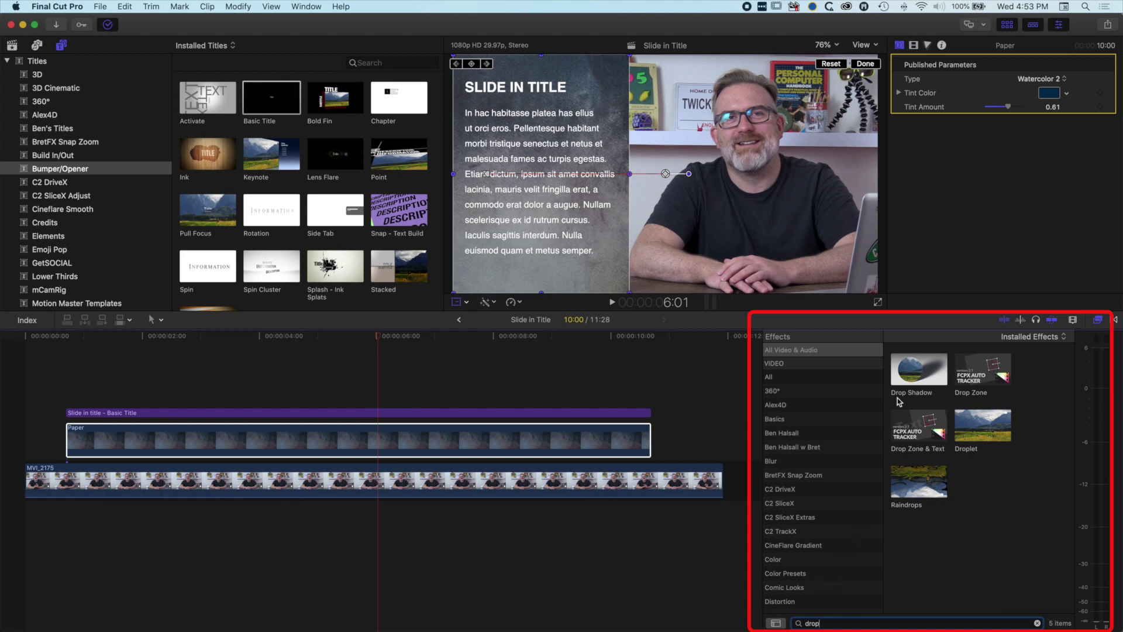
left_click_drag(904, 388, 377, 440)
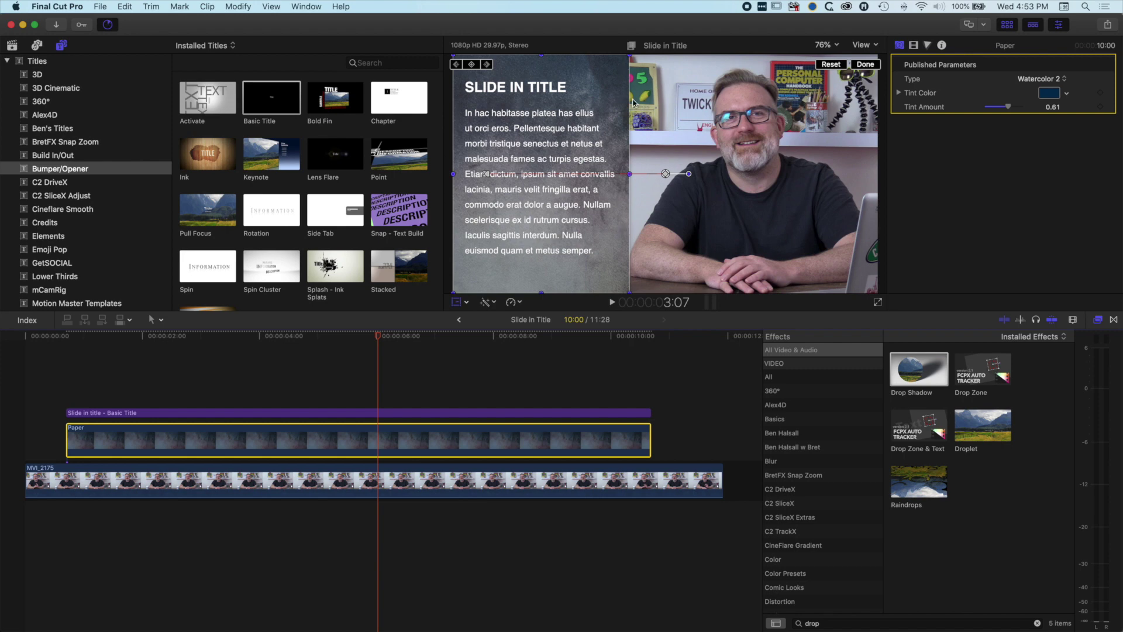
- Expand the Paper clip's Drop Shadow parameters, hide the transform overlay and offset the shadow to Position X 0.09 px, Y -0.5 px
left_click(913, 46)
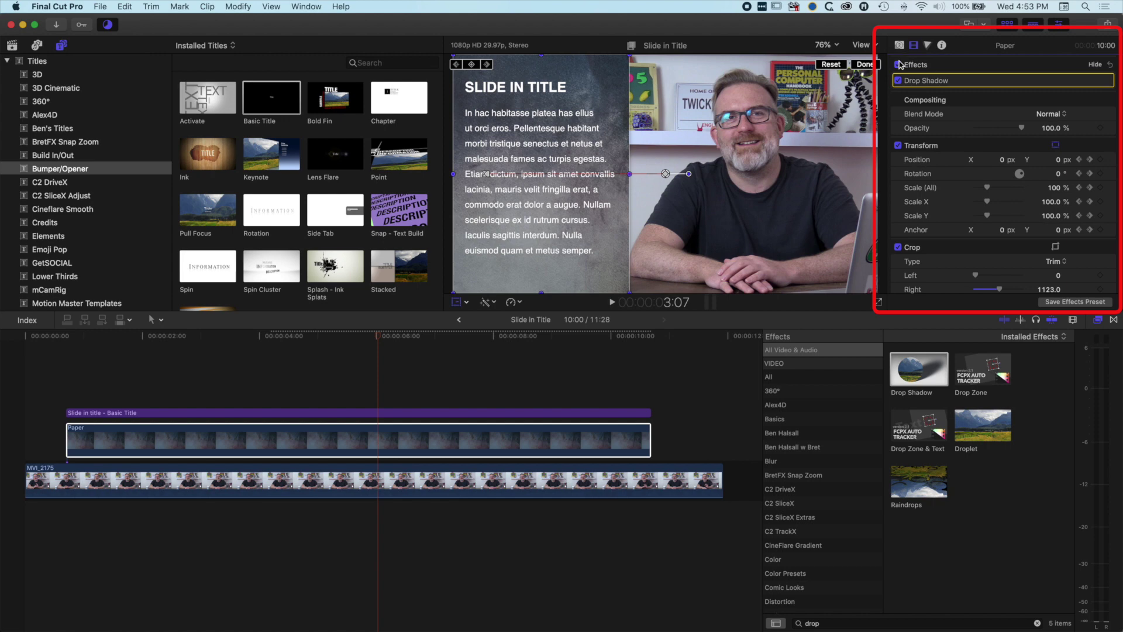
left_click(457, 302)
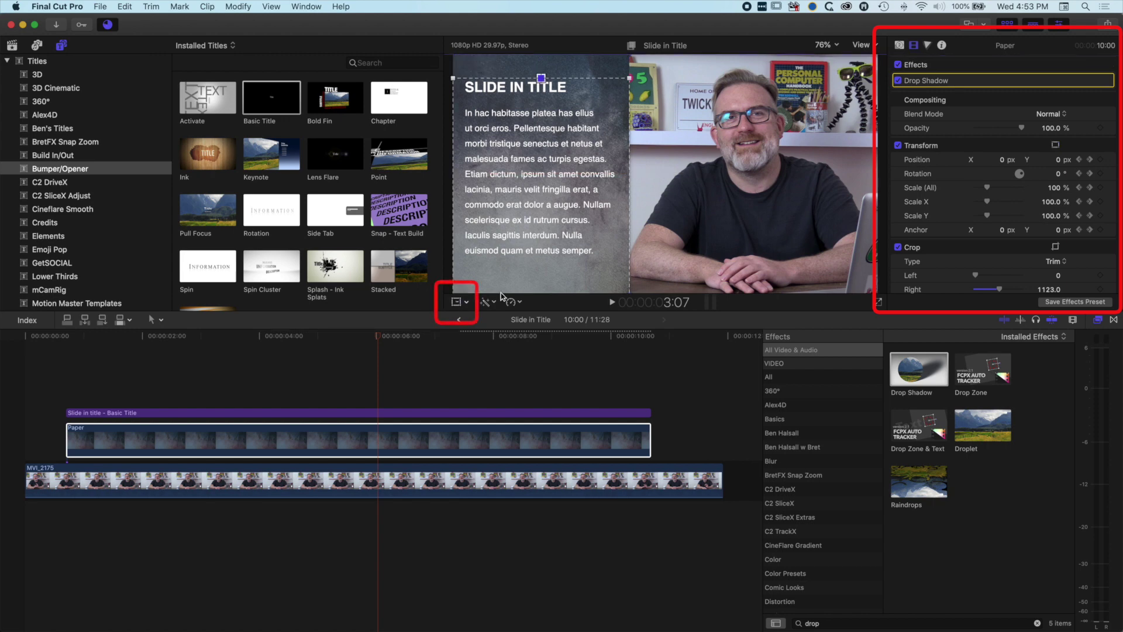
mouse_move(921, 81)
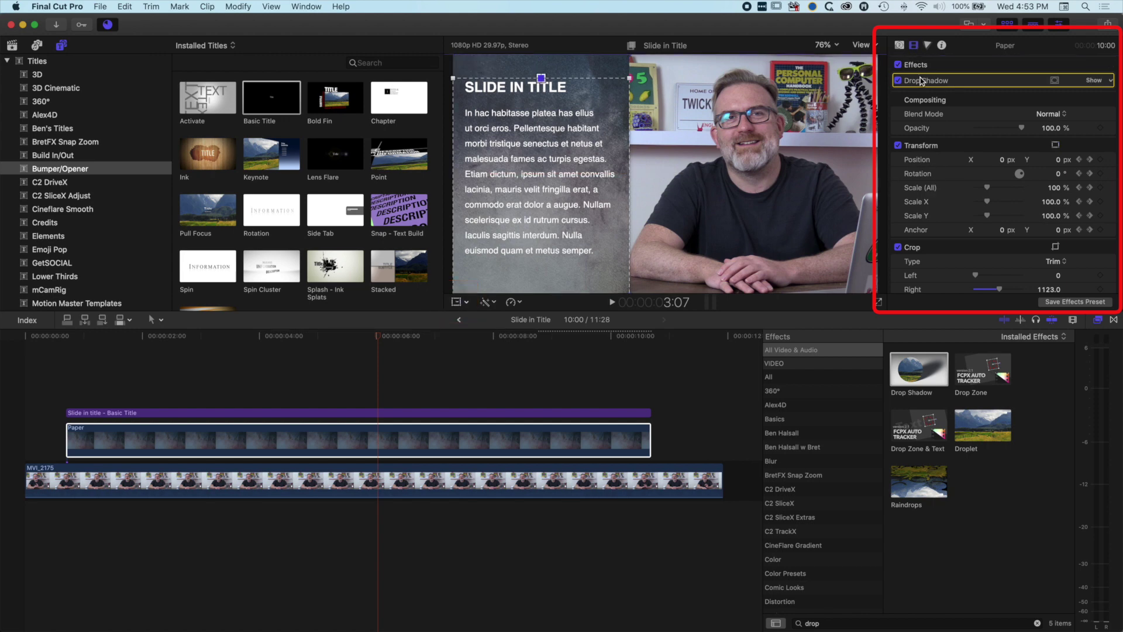
left_click(1091, 81)
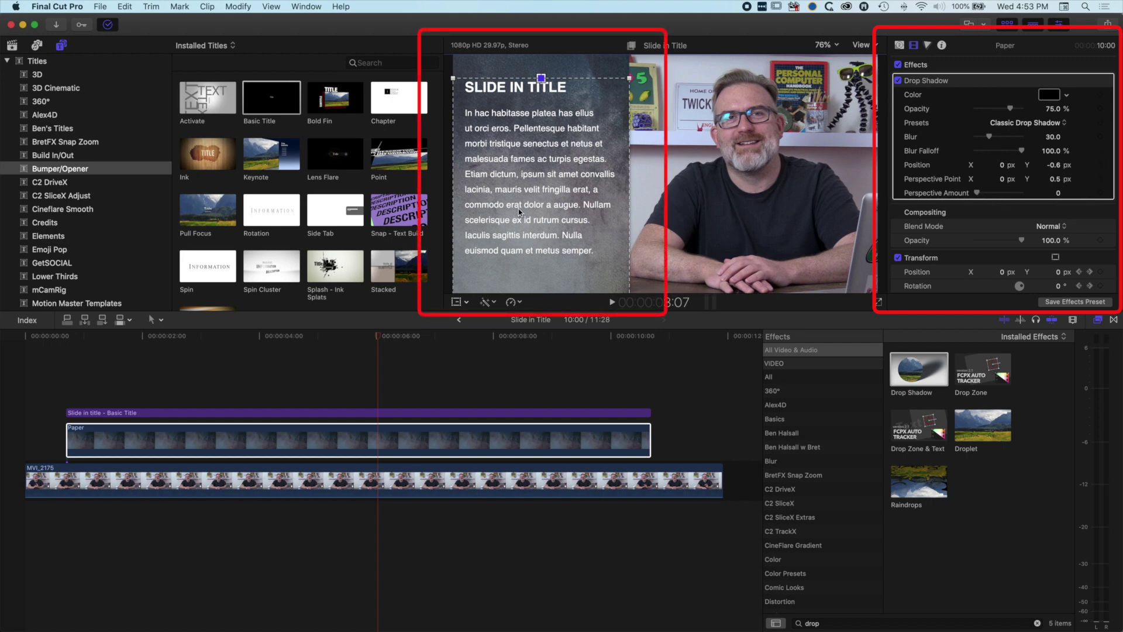
left_click(564, 196)
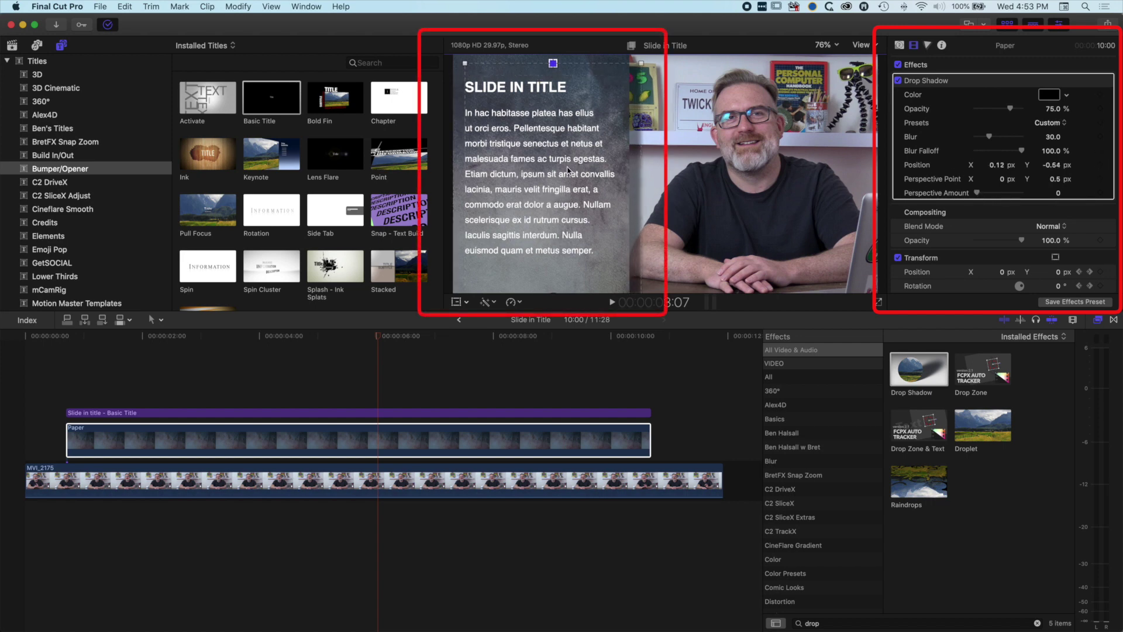
left_click_drag(565, 168, 565, 176)
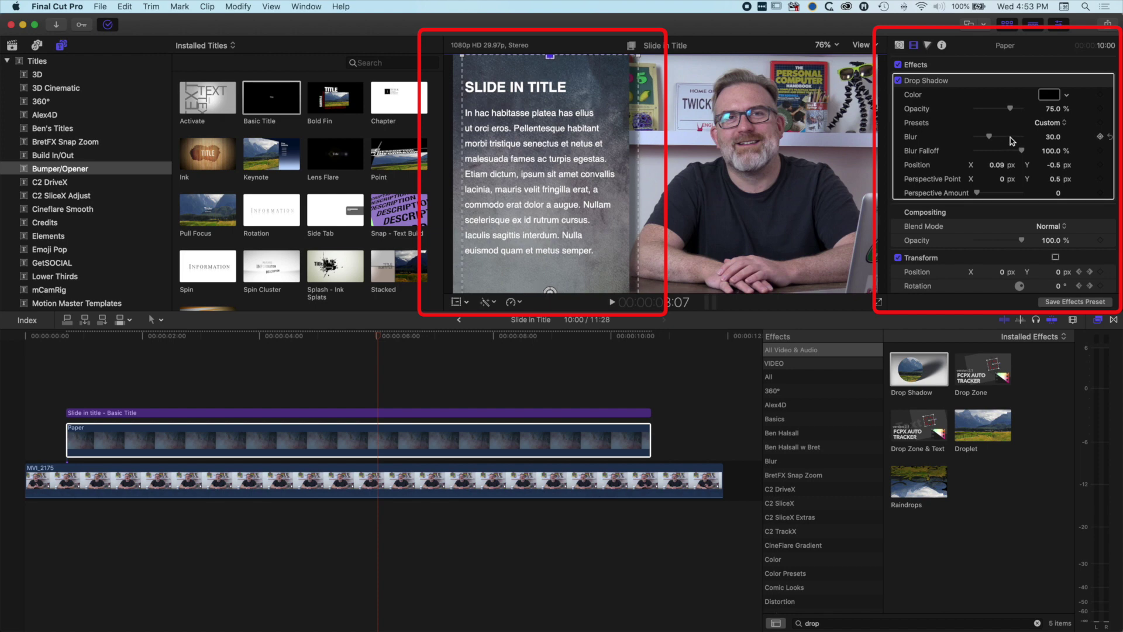
- Set the Drop Shadow blur to 49 and play the sequence back from the beginning
left_click_drag(992, 139, 1001, 138)
left_click(381, 338)
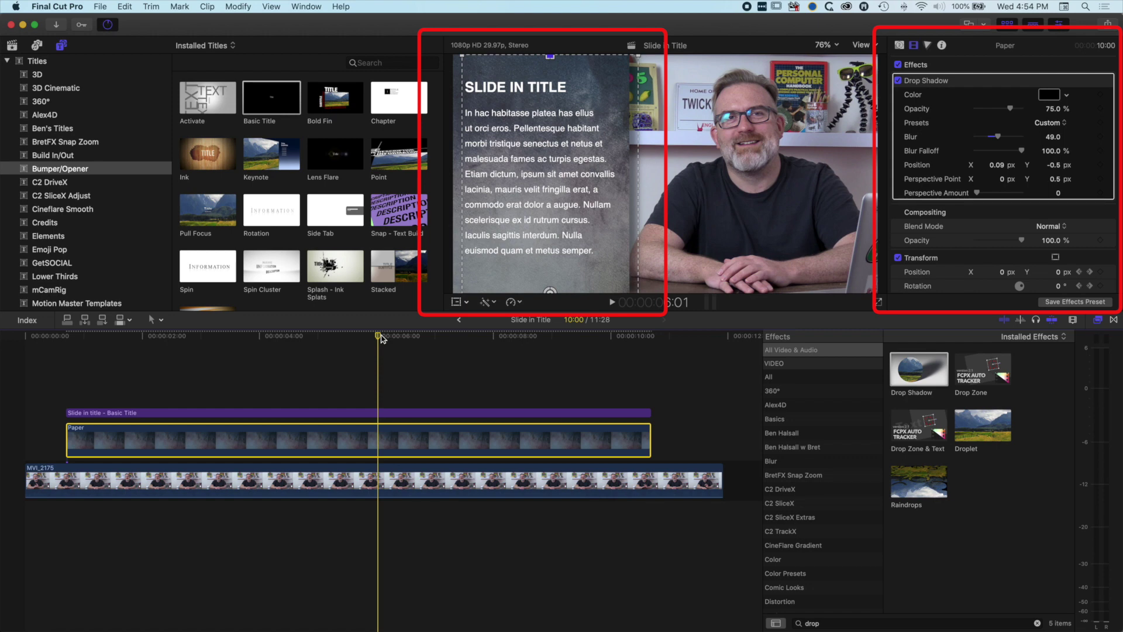
left_click_drag(381, 338, 13, 343)
key("space")
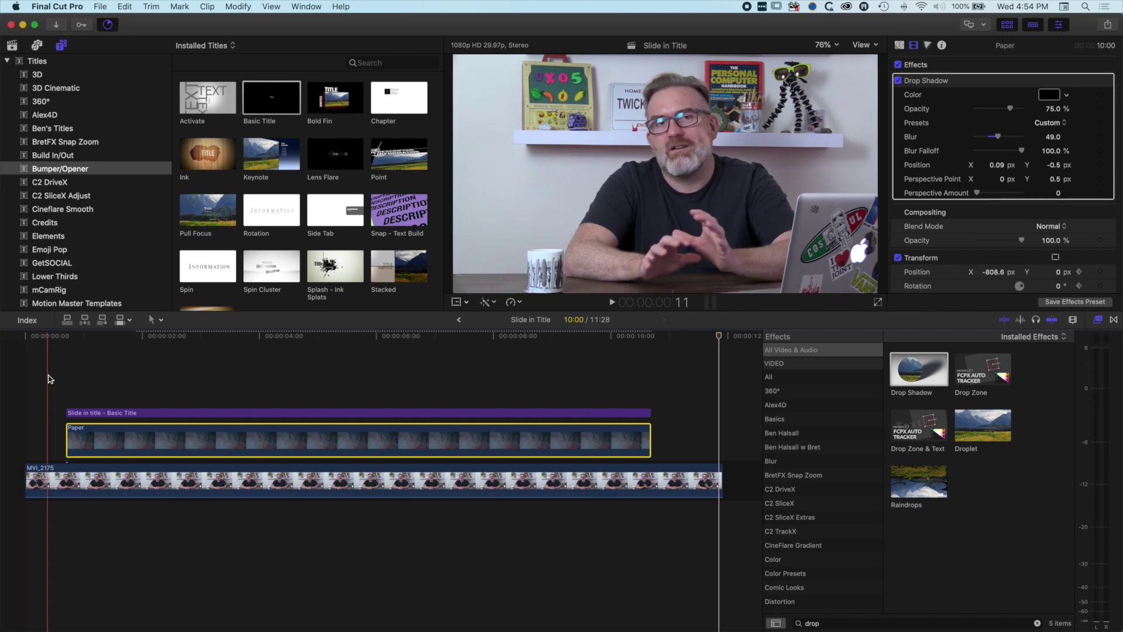
- Copy the first title and Paper clips together, and extend the end of the MVI_2175 footage to 23:12
left_click_drag(57, 387, 666, 442)
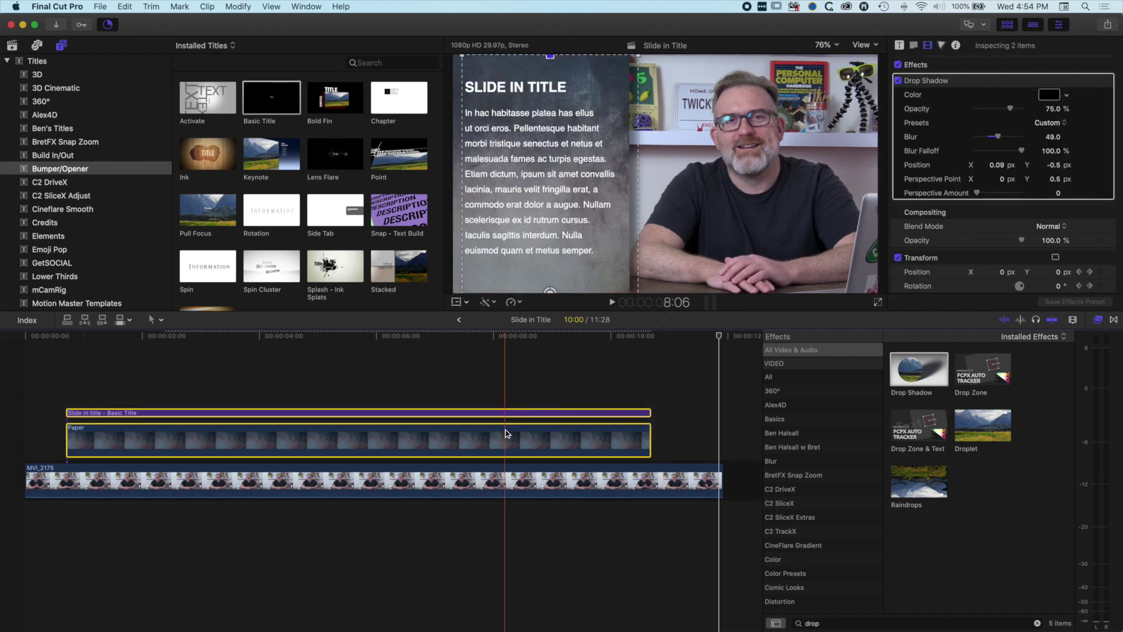
scroll(507, 442, "right", 3)
scroll(507, 452, "right", 3)
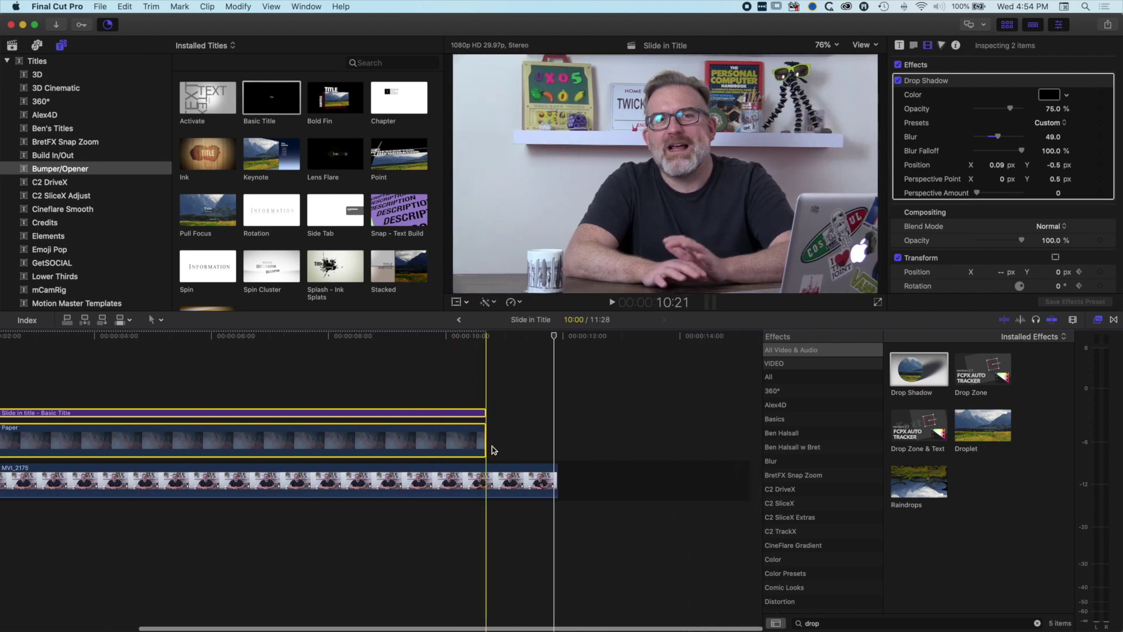
left_click_drag(564, 480, 477, 474)
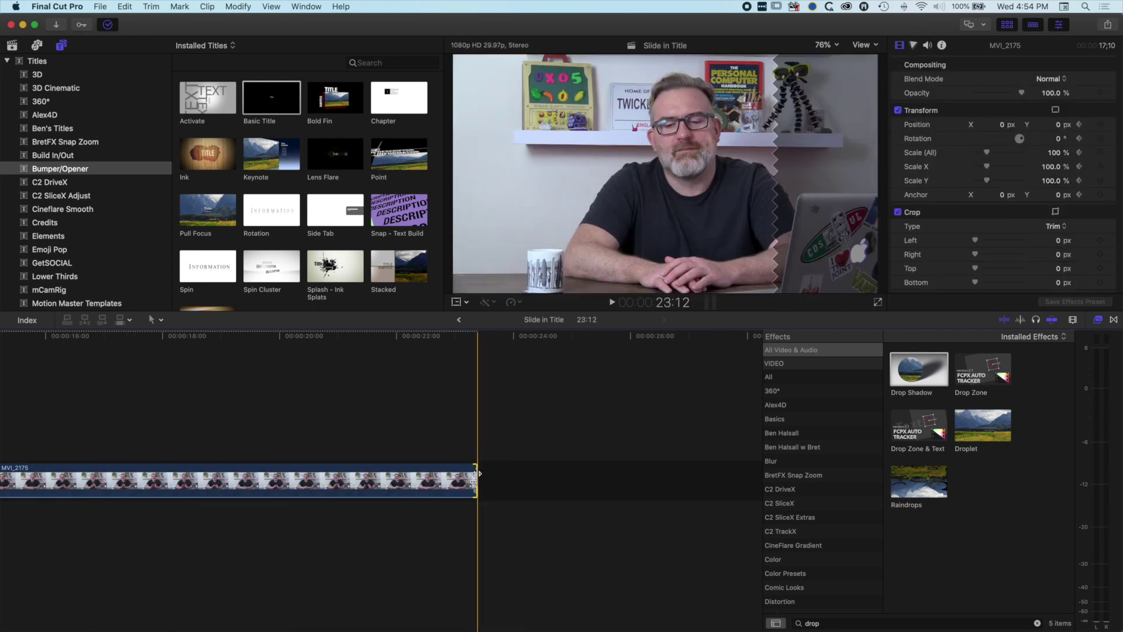
key("super+minus")
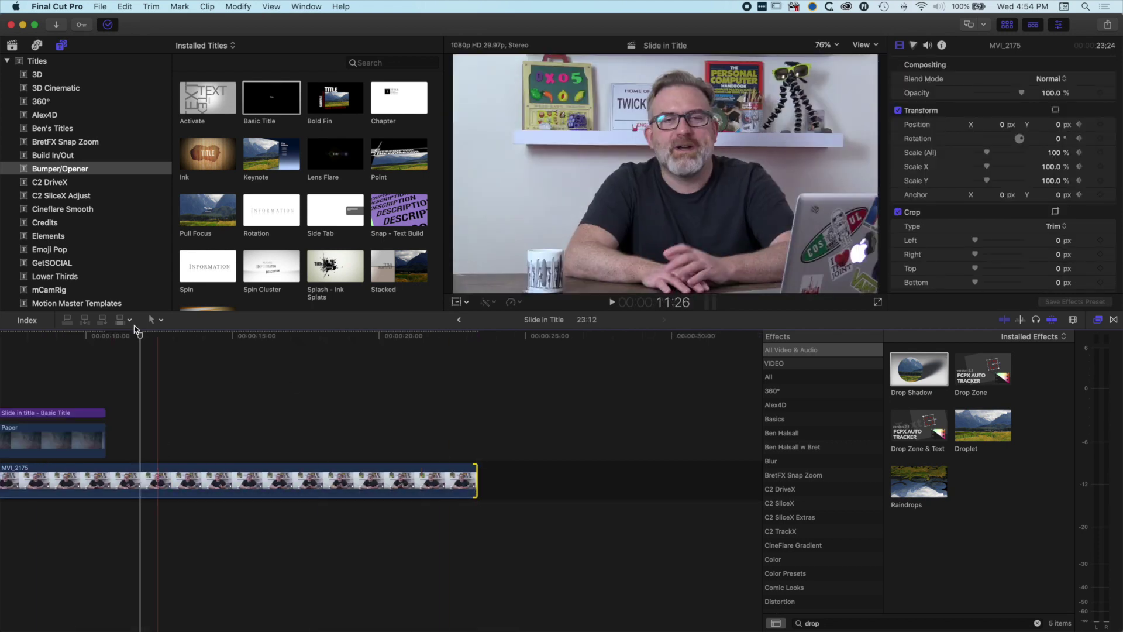
- Paste the copied title and Paper clips after the first pair and shift both copies to start at about 13:02
scroll(139, 343, "left", 1)
key("super+v")
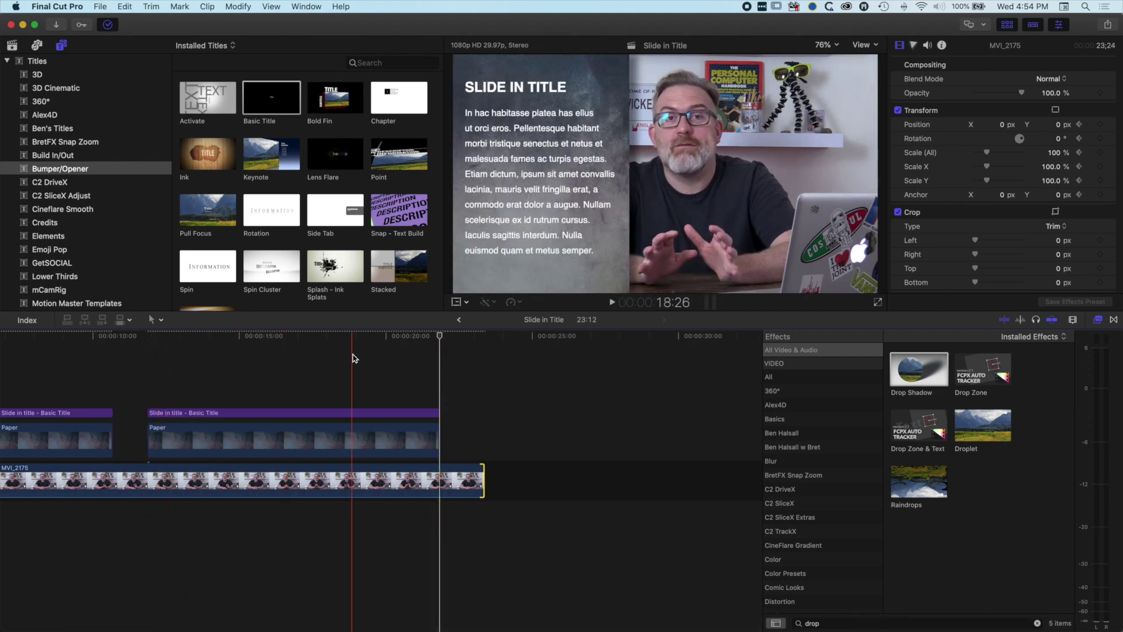
left_click_drag(158, 396, 251, 416)
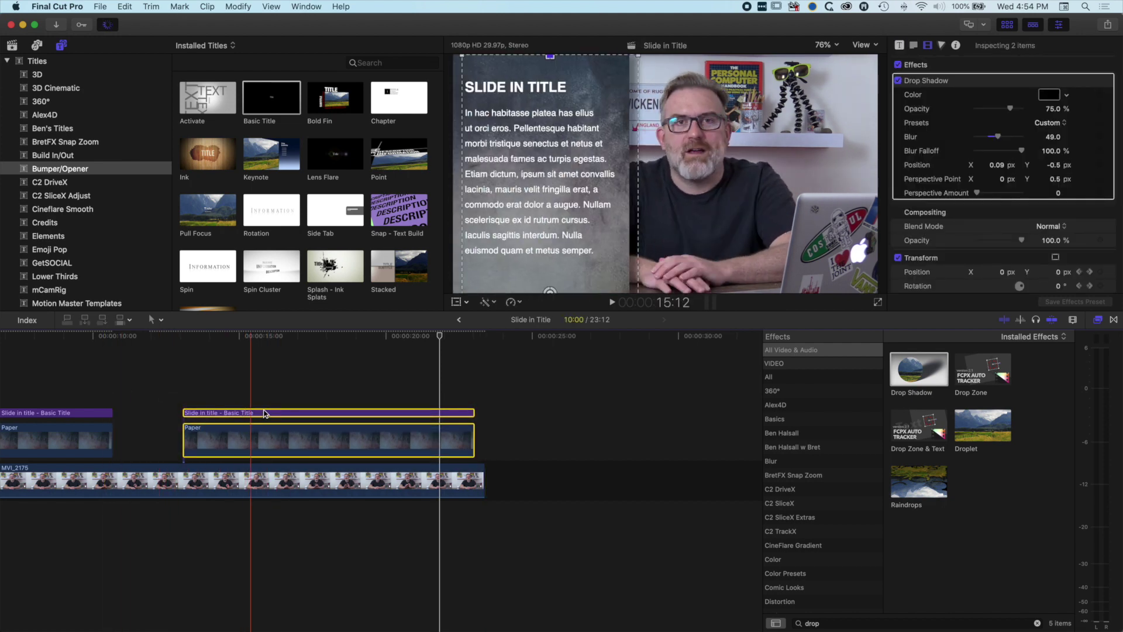
- Show the video animation of the second title and Paper clips to examine their keyframes, and close both animation editors
left_click(270, 404)
left_click(290, 414)
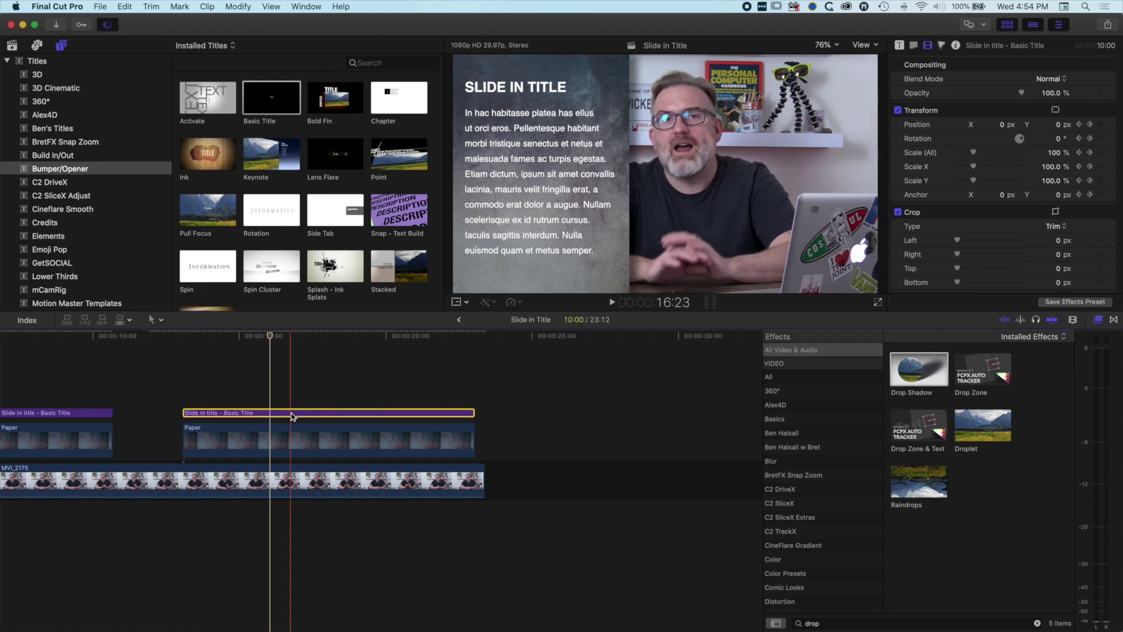
right_click(291, 413)
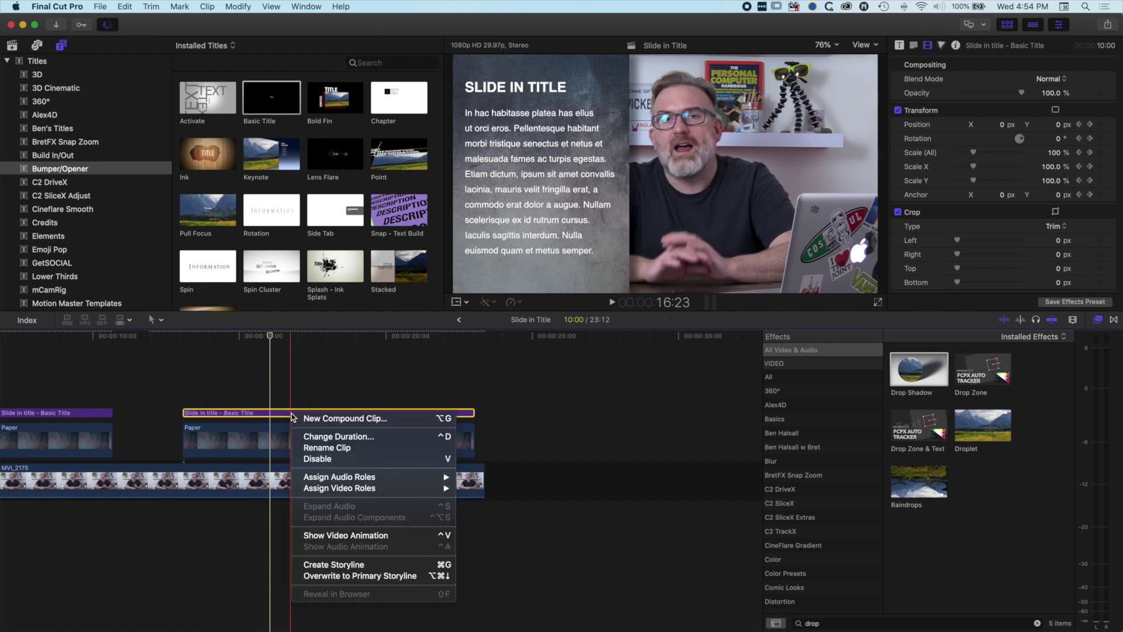
left_click(342, 536)
right_click(334, 465)
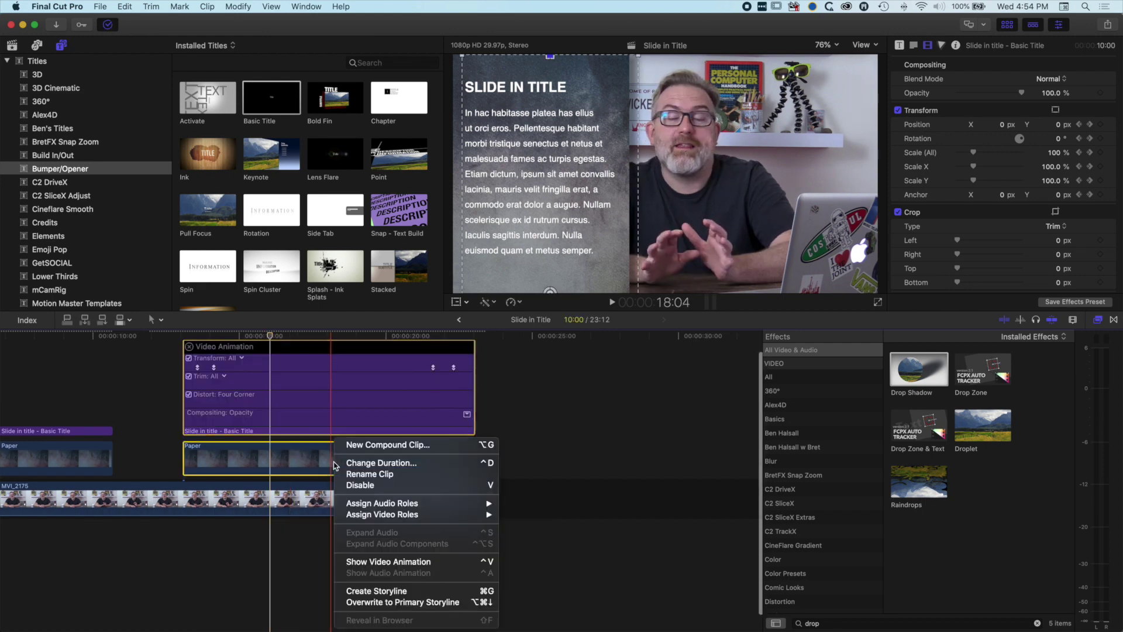
left_click(384, 562)
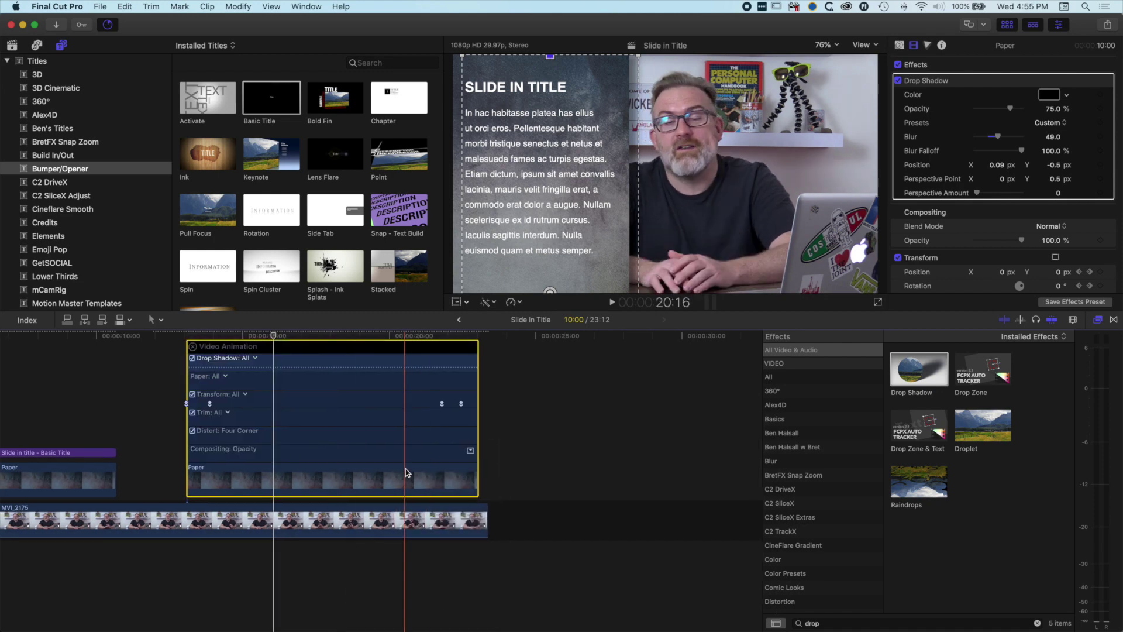
left_click(193, 348)
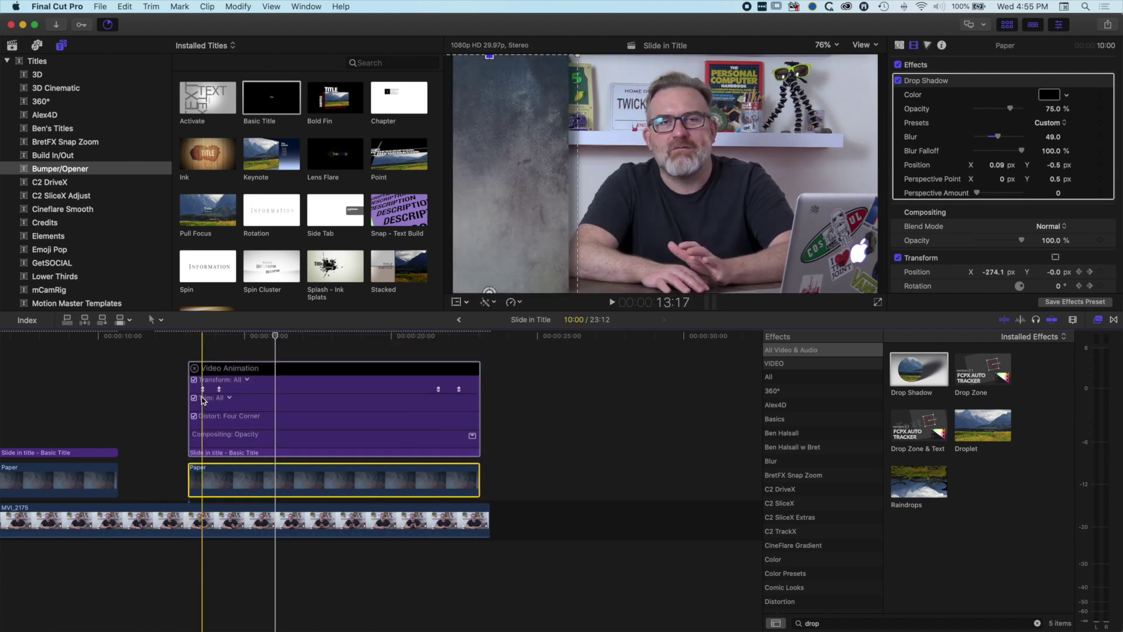
left_click(195, 370)
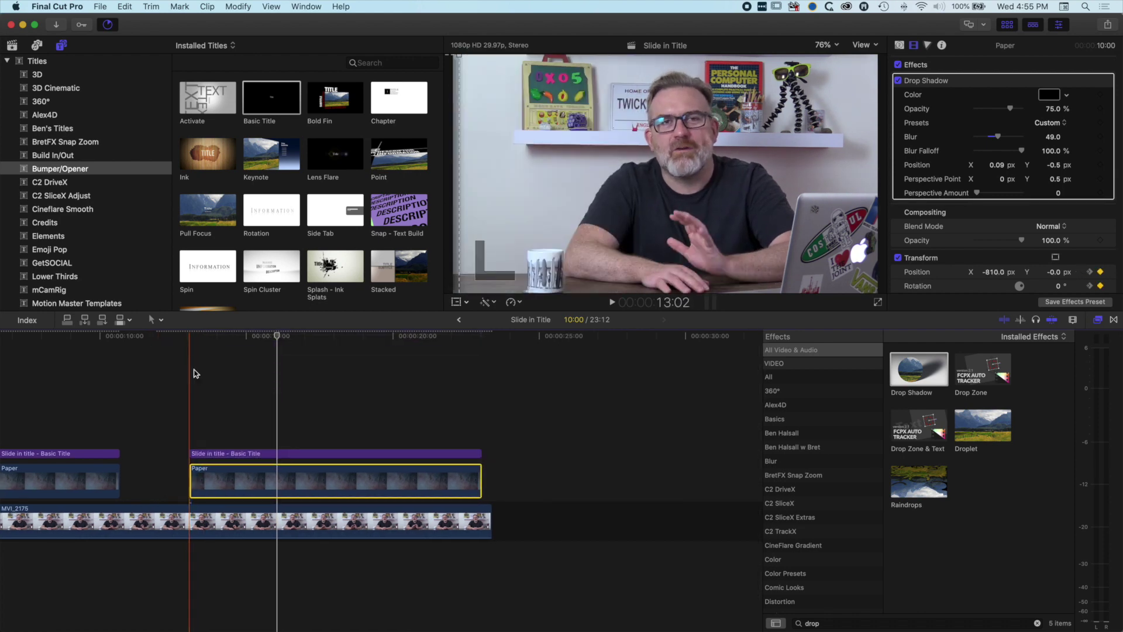